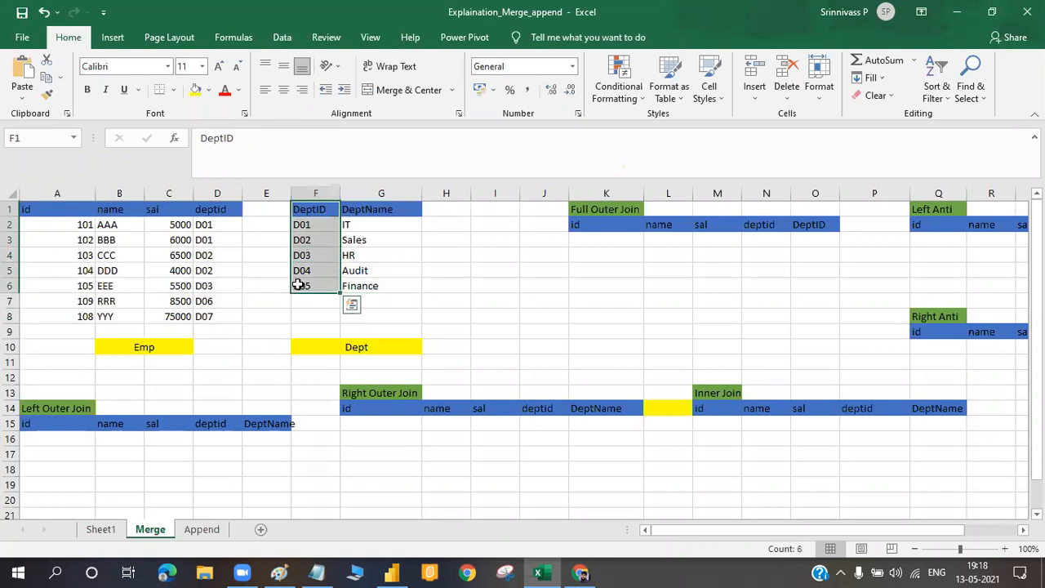
# Copy the Emp records in A2:D8 into the Left Outer Join table, starting at cell A16.
pyautogui.click(423, 272)
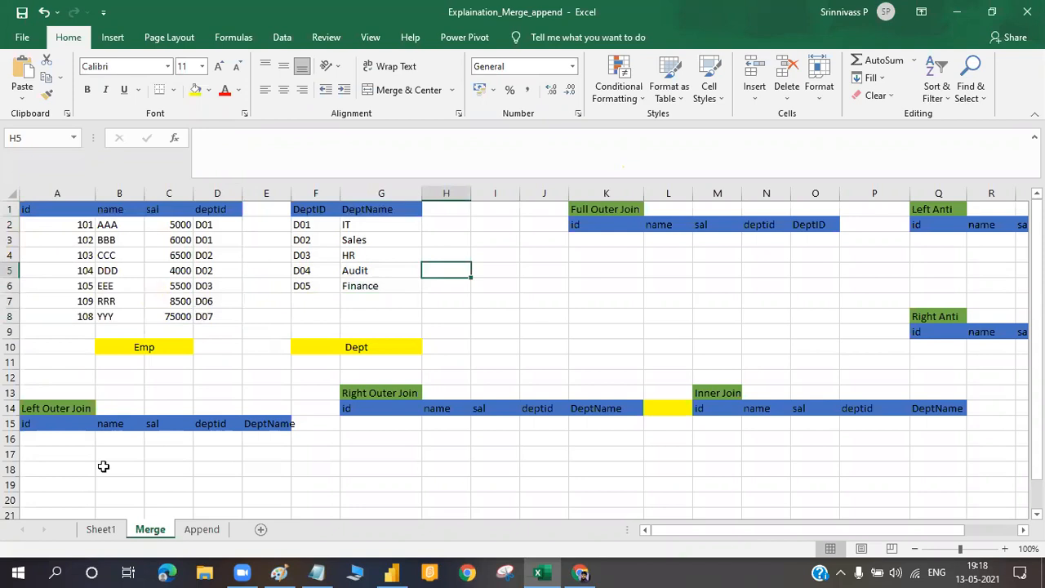
pyautogui.hotkey('alt', 'Tab')
pyautogui.click(28, 406)
pyautogui.moveTo(57, 225); pyautogui.dragTo(207, 326)
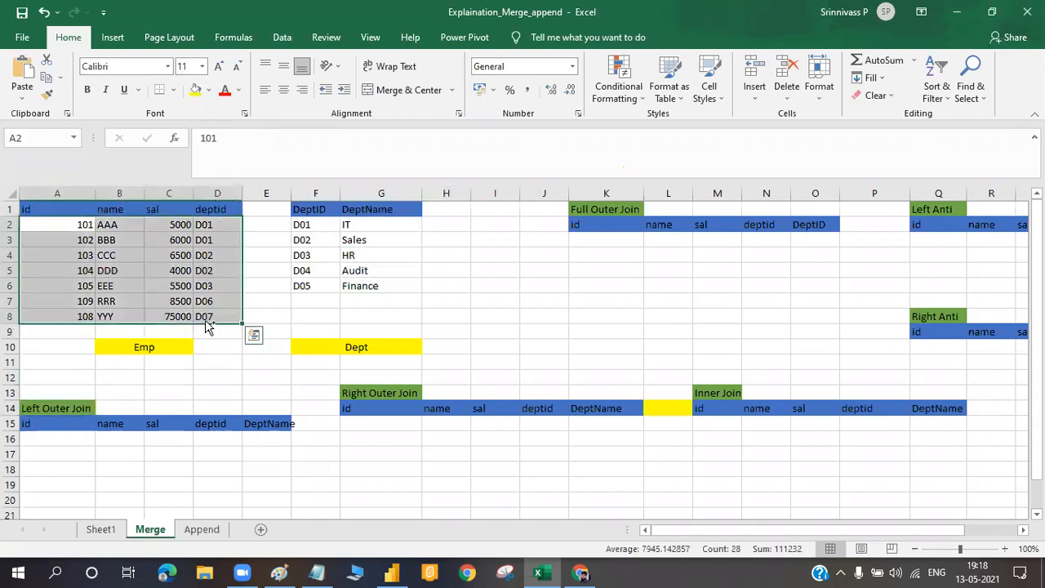
pyautogui.hotkey('ctrl', 'c')
pyautogui.click(38, 437)
pyautogui.hotkey('ctrl', 'v')
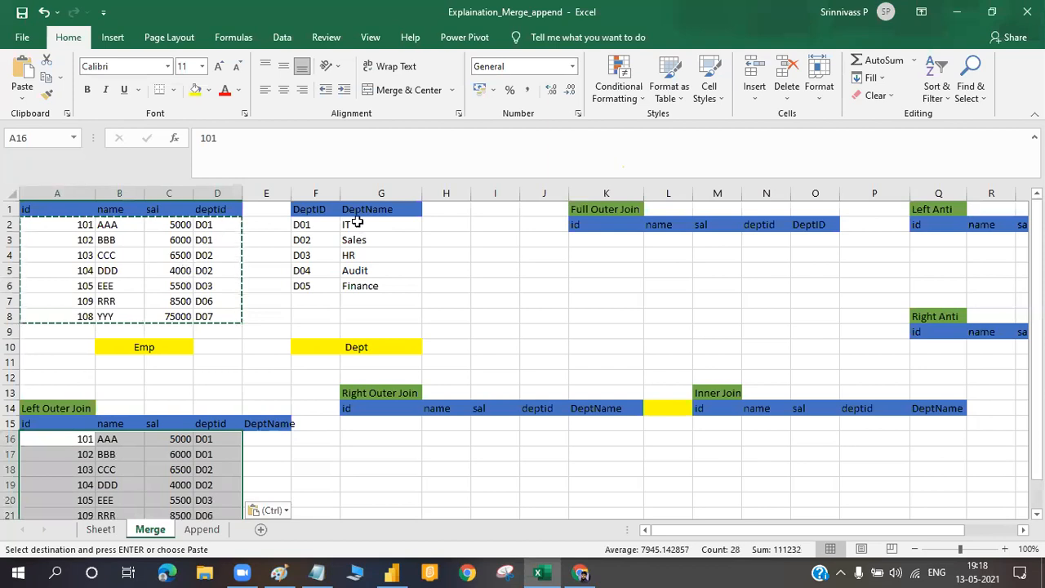
# Examine the DeptName column and the pasted Left Outer Join rows, and check the join diagrams in Paint before returning to Excel.
pyautogui.moveTo(381, 209); pyautogui.dragTo(380, 285)
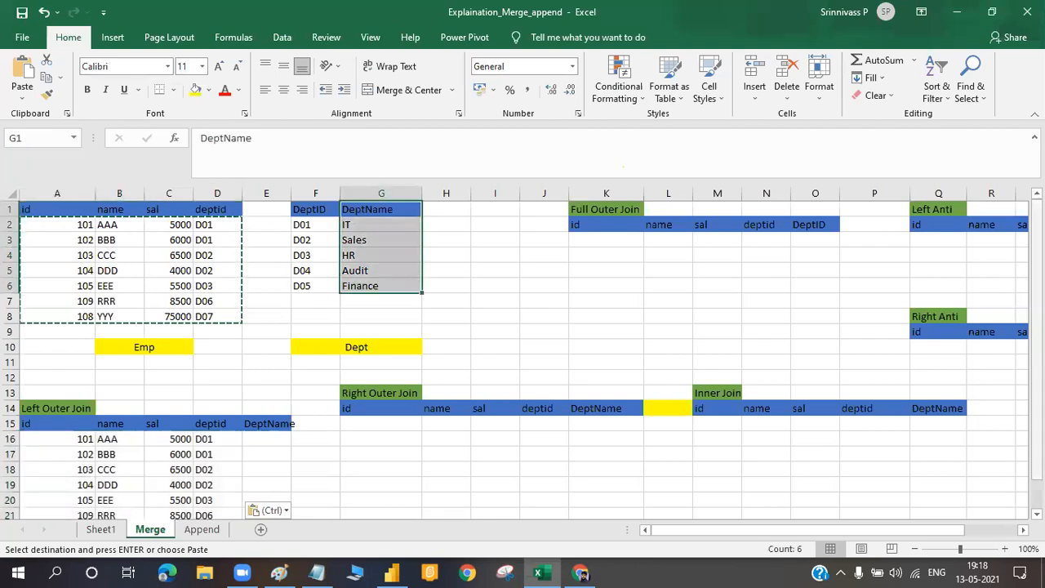
pyautogui.scroll(-2, 523, 360)
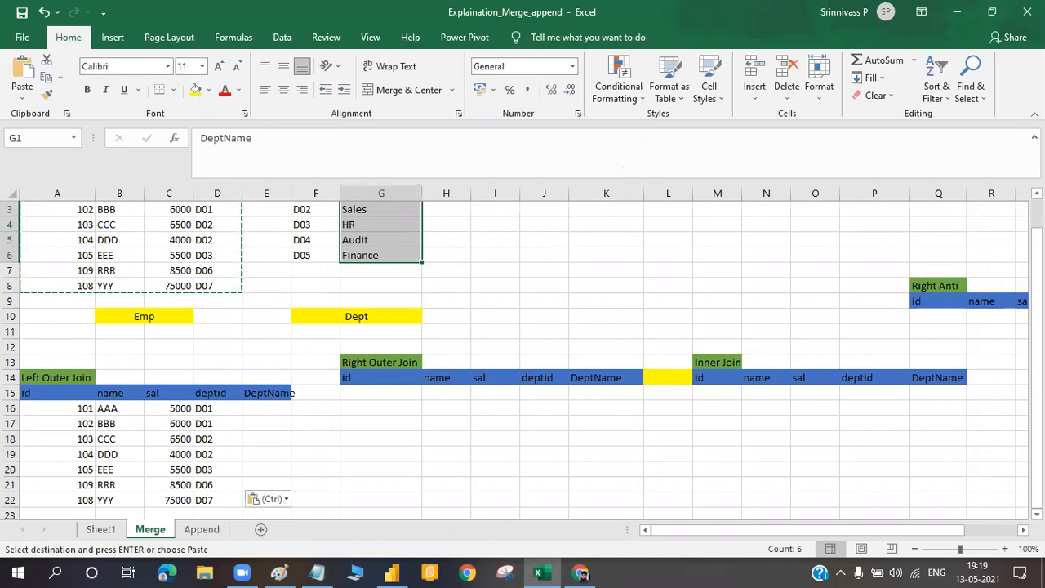
pyautogui.scroll(1, 523, 351)
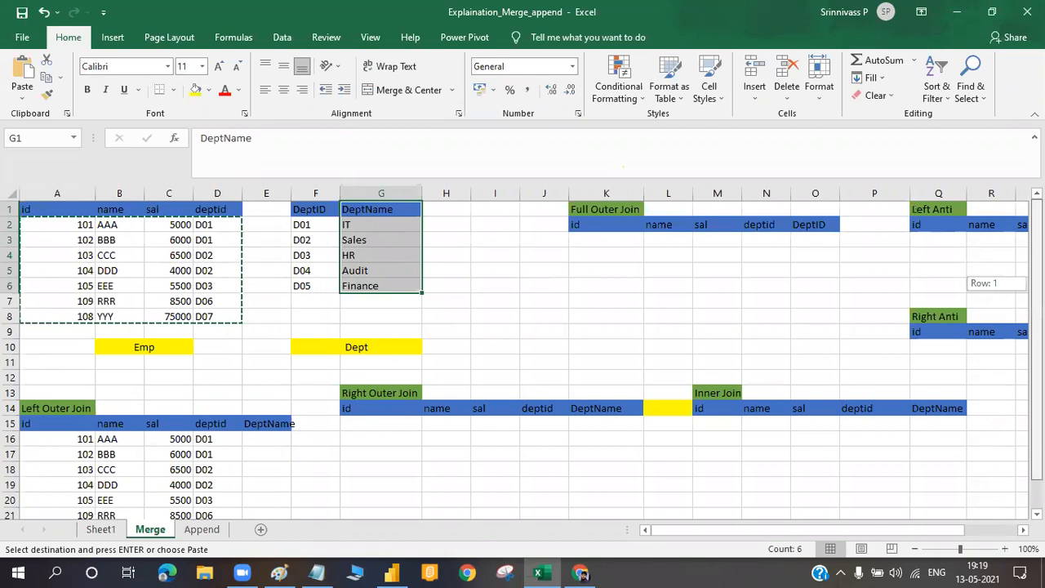
pyautogui.scroll(-1, 498, 378)
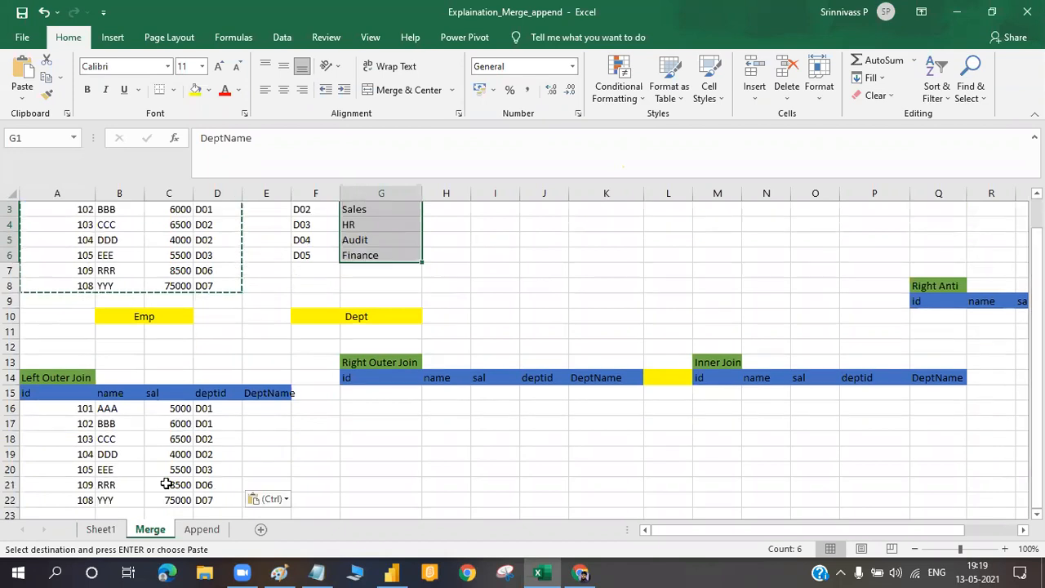
pyautogui.moveTo(57, 409); pyautogui.dragTo(218, 499)
pyautogui.click(269, 471)
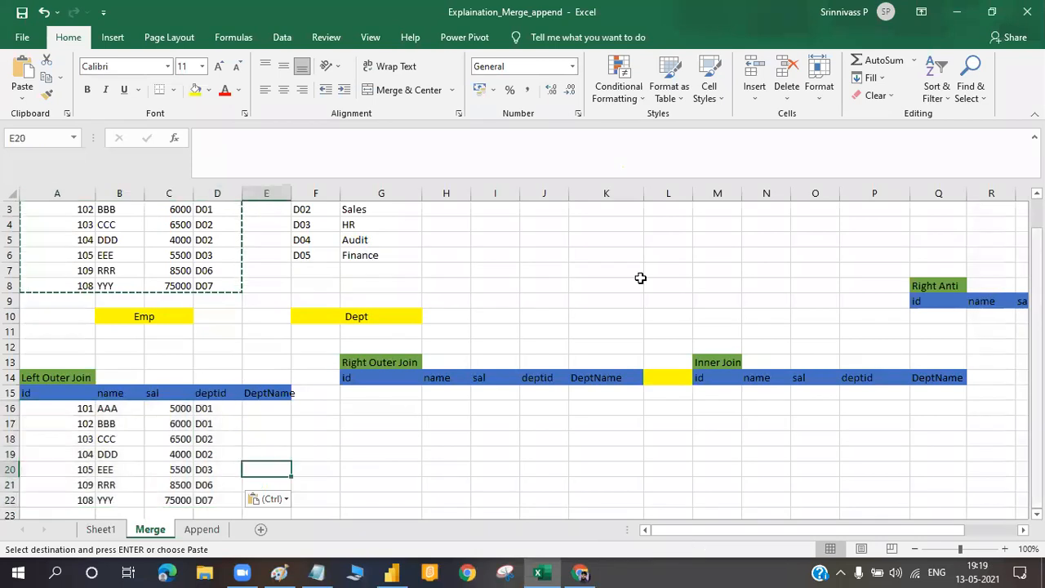
pyautogui.scroll(1, 641, 280)
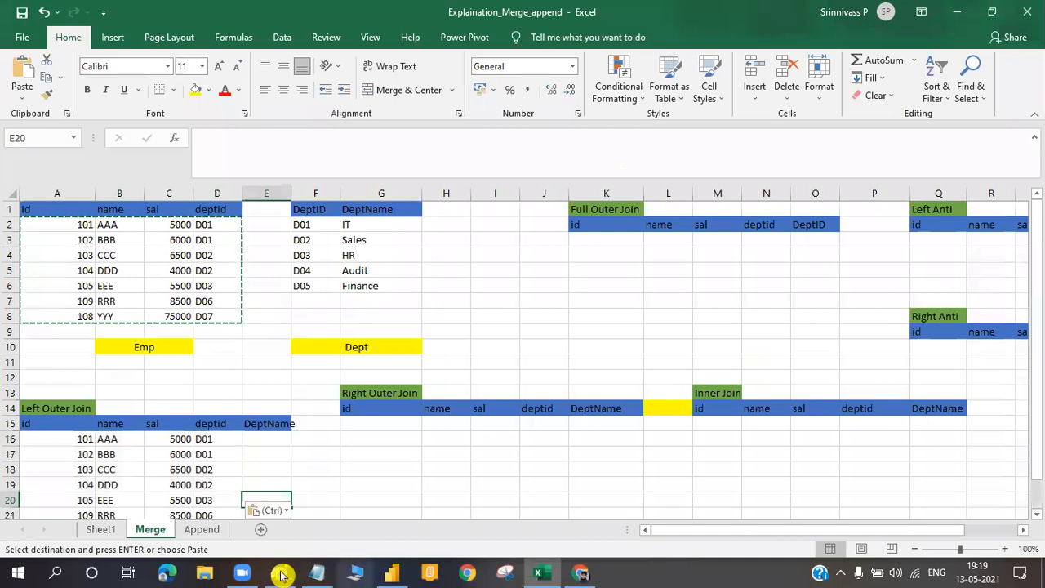
pyautogui.hotkey('alt', 'Tab')
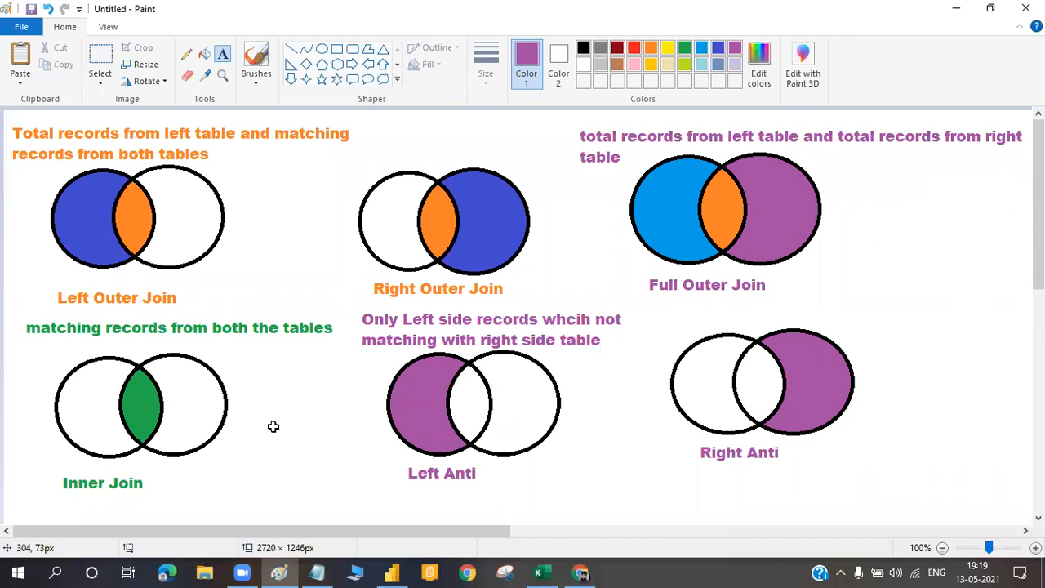
pyautogui.hotkey('alt', 'Tab')
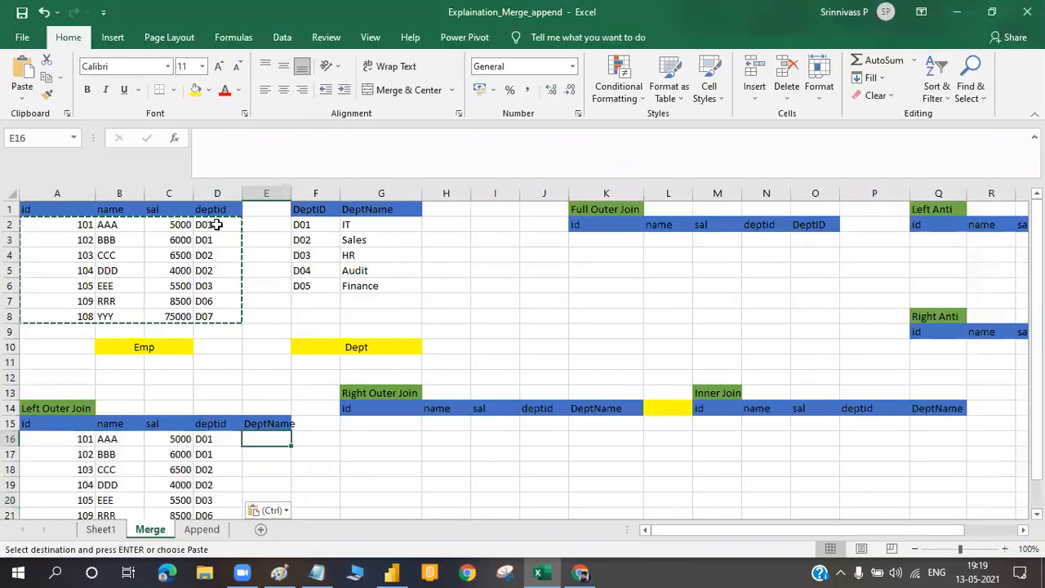
# Annotate the sheet with blue arrows linking the Dept table's IDs D01 to D03 to the matching Emp deptid values.
pyautogui.click(212, 223)
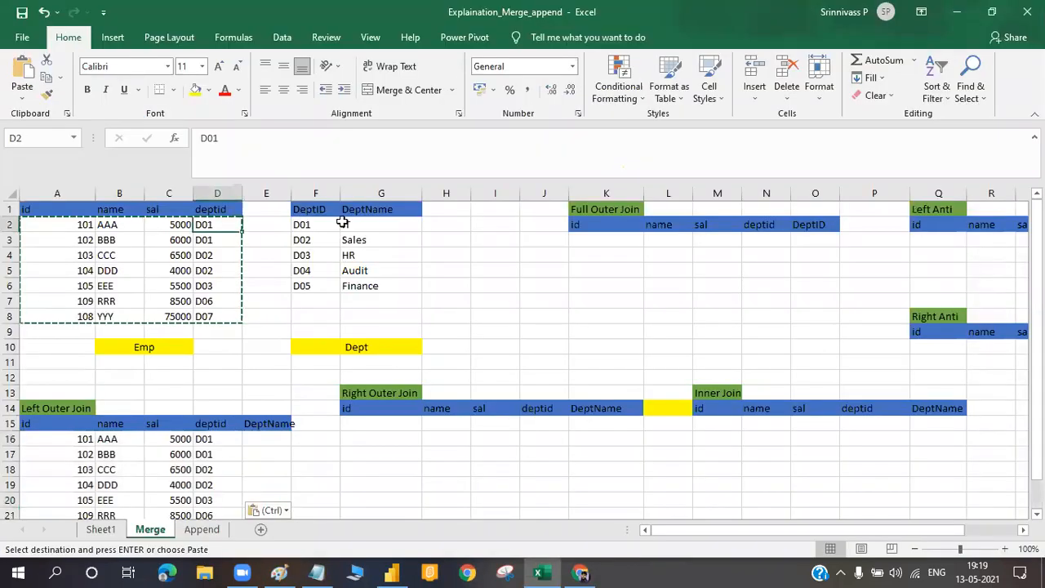
pyautogui.click(338, 223)
pyautogui.click(348, 223)
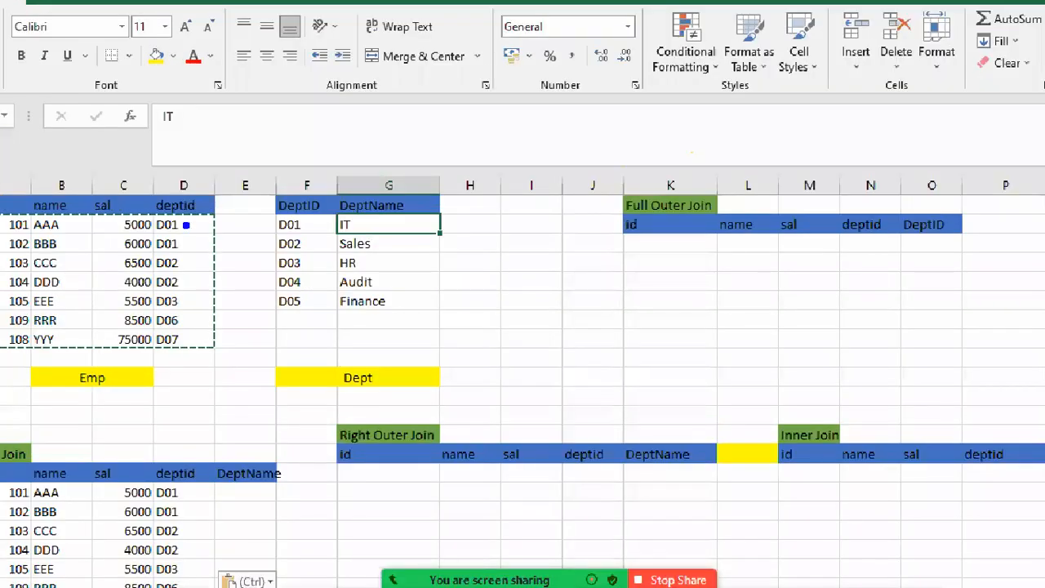
pyautogui.moveTo(186, 225); pyautogui.dragTo(267, 221)
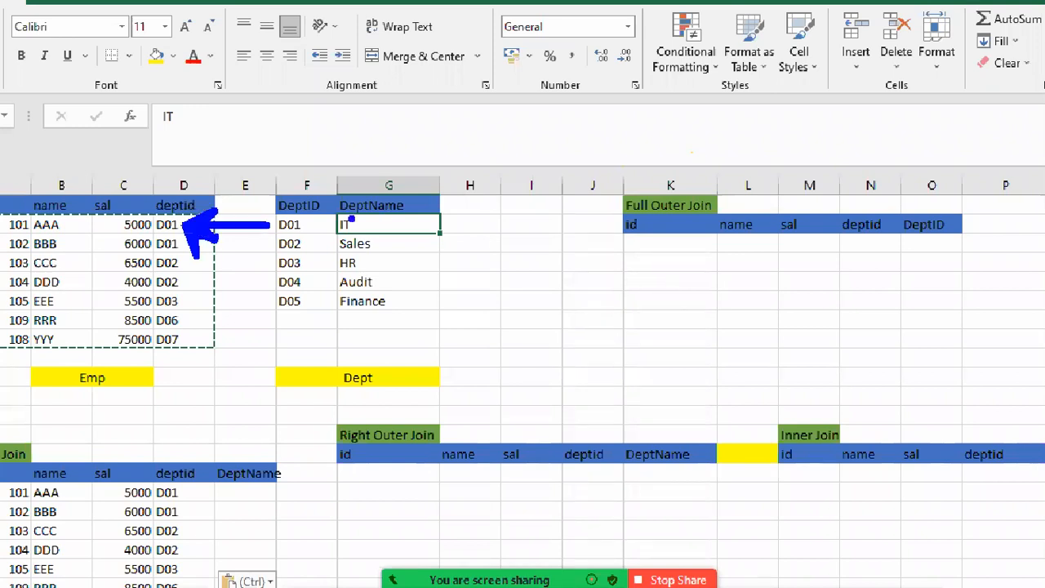
pyautogui.moveTo(182, 245); pyautogui.dragTo(274, 232)
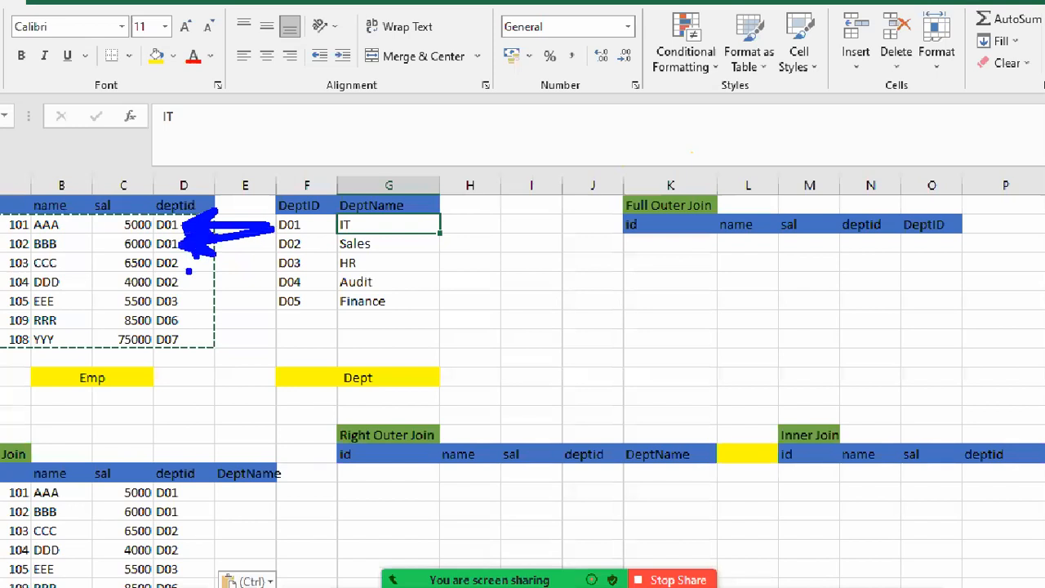
pyautogui.moveTo(179, 267)
pyautogui.mouseDown()
pyautogui.moveTo(280, 244)
pyautogui.moveTo(270, 259)
pyautogui.mouseUp()
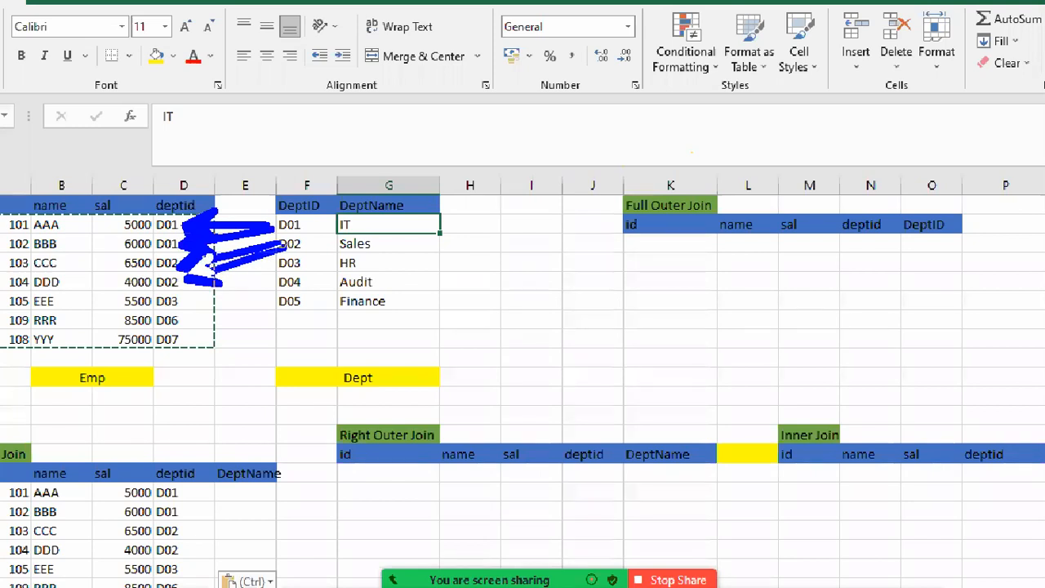
pyautogui.moveTo(178, 300); pyautogui.dragTo(279, 262)
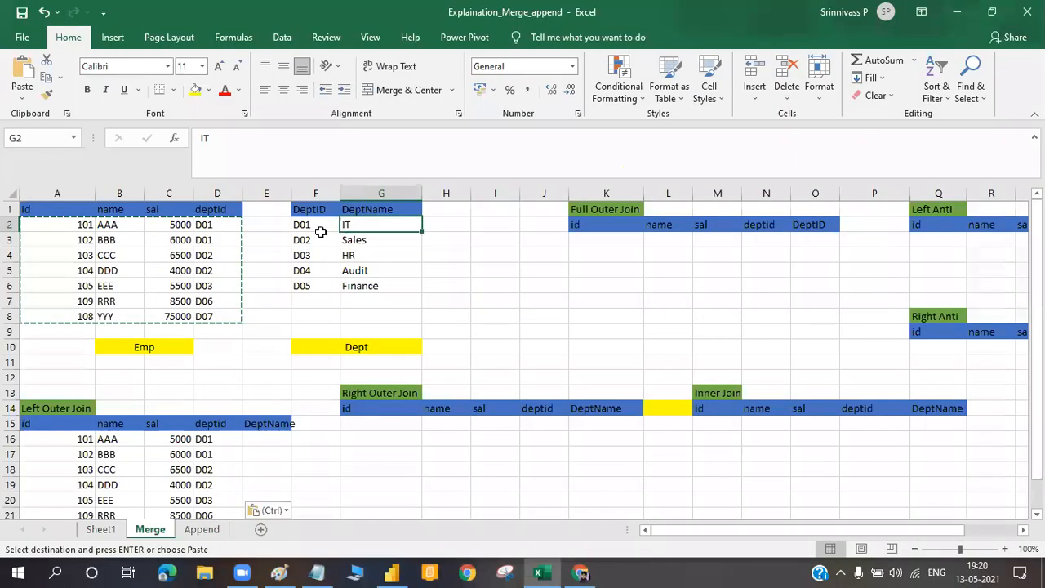
# Enter IT as the DeptName for both D01 employees, 101 and 102, in the Left Outer Join table.
pyautogui.moveTo(303, 226); pyautogui.dragTo(302, 288)
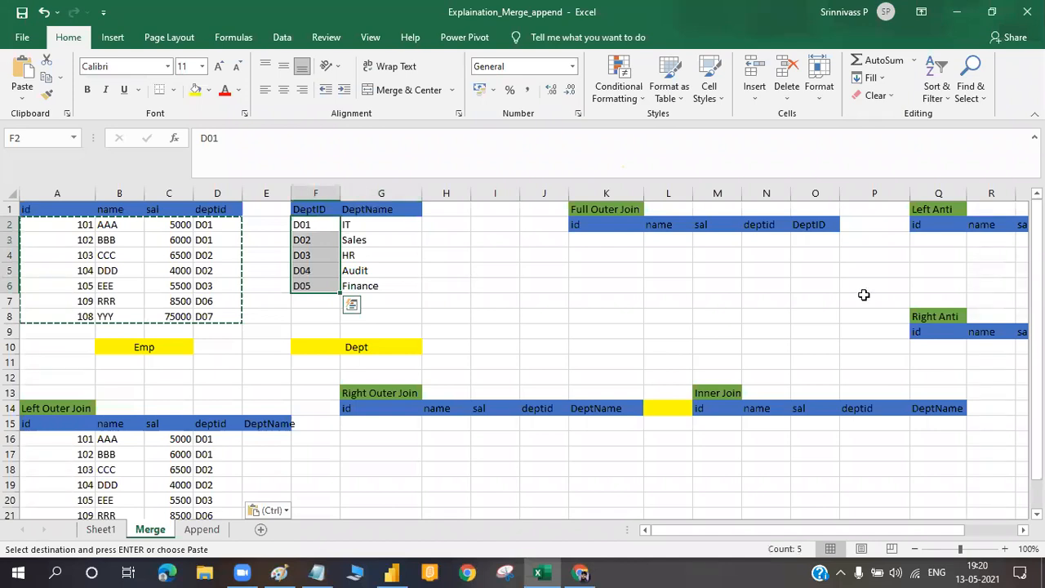
pyautogui.click(376, 286)
pyautogui.scroll(-1, 416, 420)
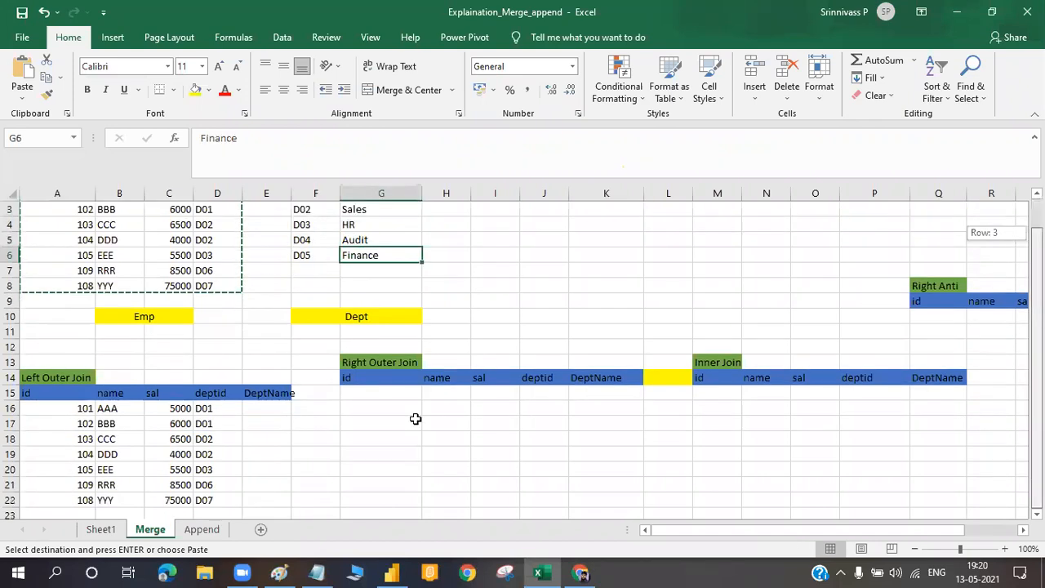
pyautogui.click(267, 411)
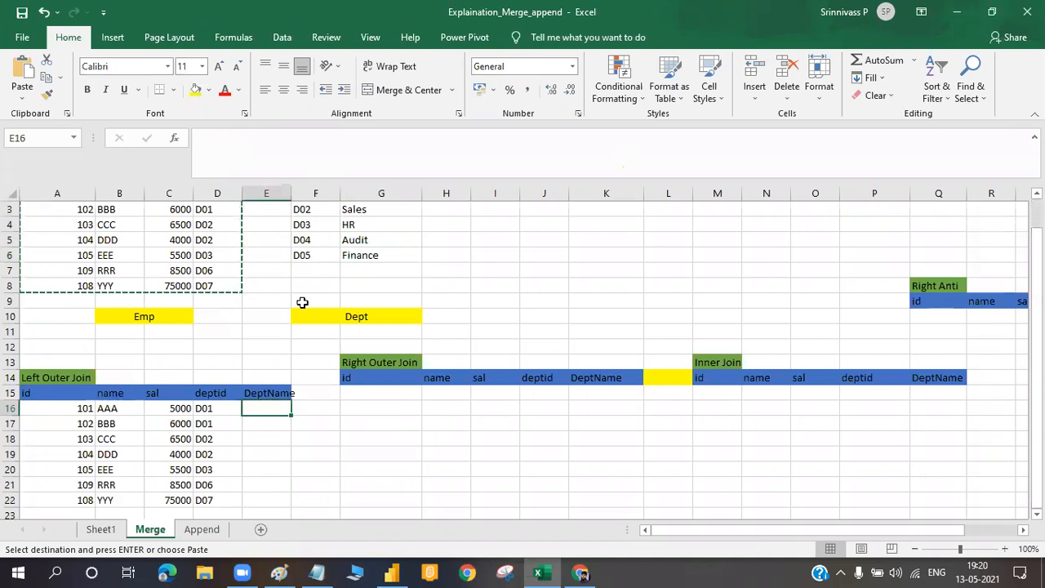
pyautogui.press('F2')
pyautogui.write('IT')
pyautogui.scroll(1, 498, 267)
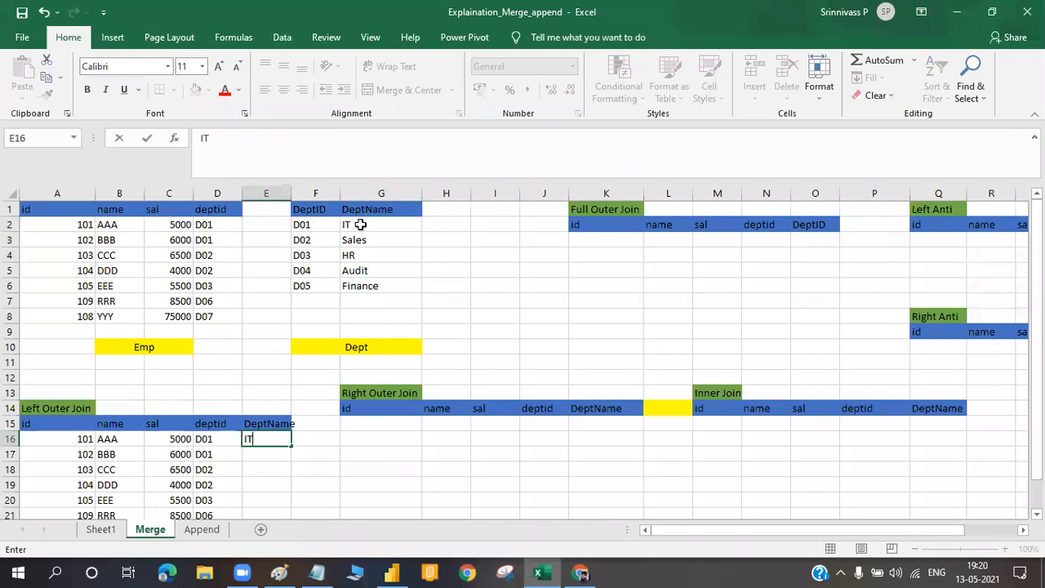
pyautogui.moveTo(358, 225); pyautogui.dragTo(308, 288)
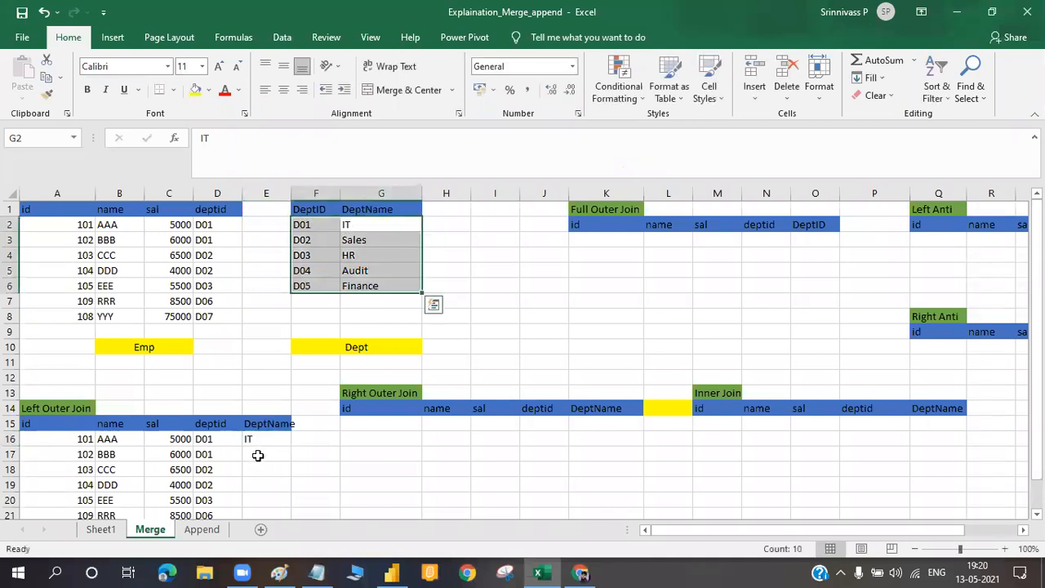
pyautogui.click(257, 455)
pyautogui.write('IT')
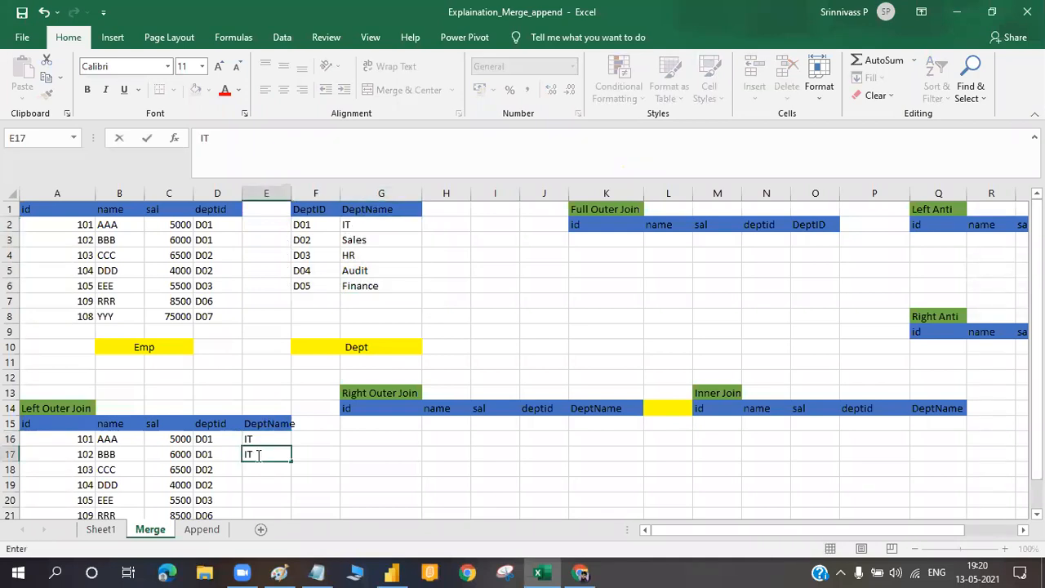
pyautogui.press('Return')
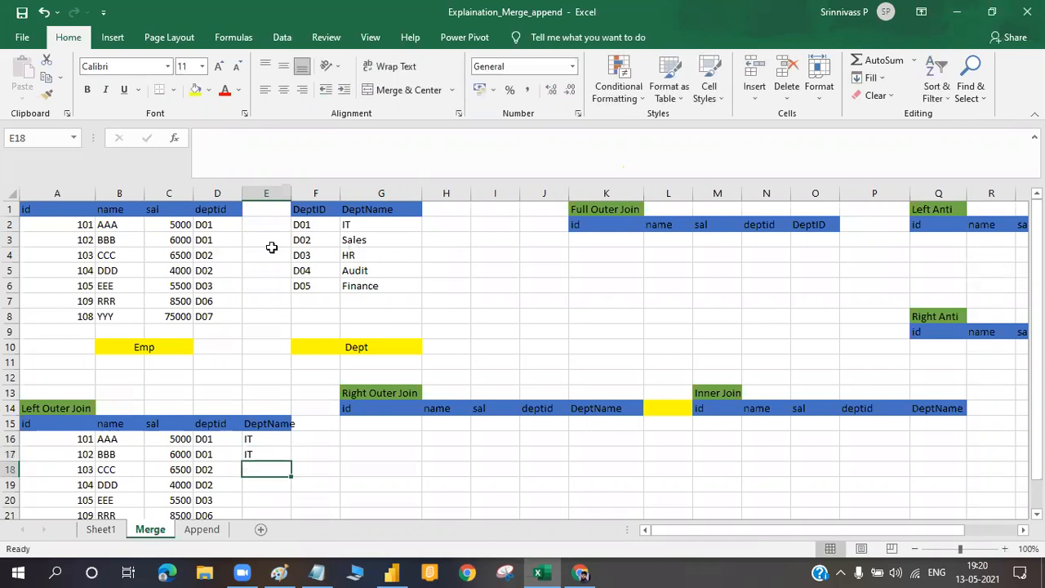
# Enter Sales as the DeptName for both D02 employees, 103 and 104, in the Left Outer Join table.
pyautogui.click(356, 252)
pyautogui.moveTo(307, 226); pyautogui.dragTo(354, 237)
pyautogui.click(362, 237)
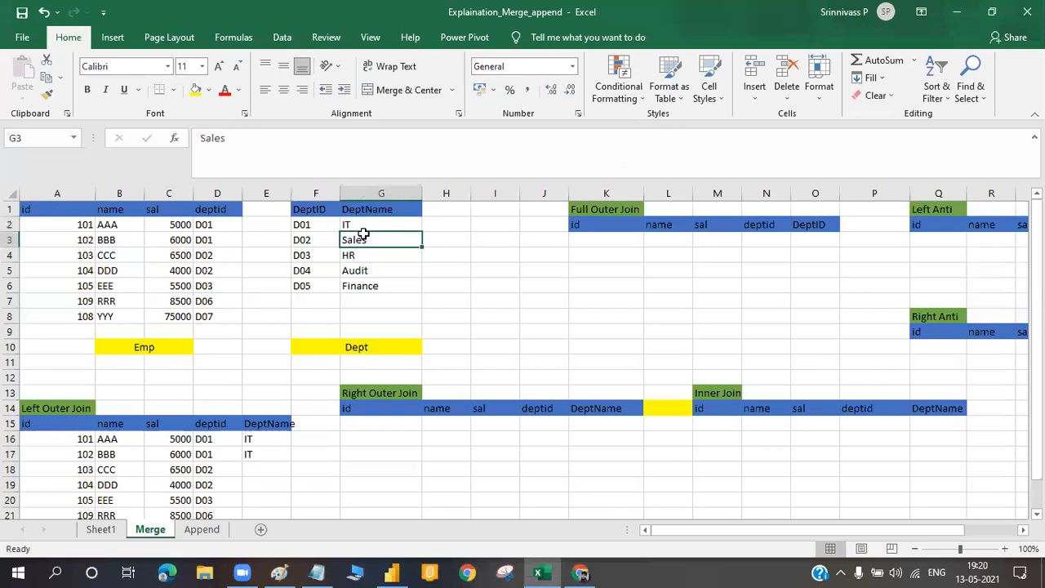
pyautogui.click(258, 468)
pyautogui.write('Sales')
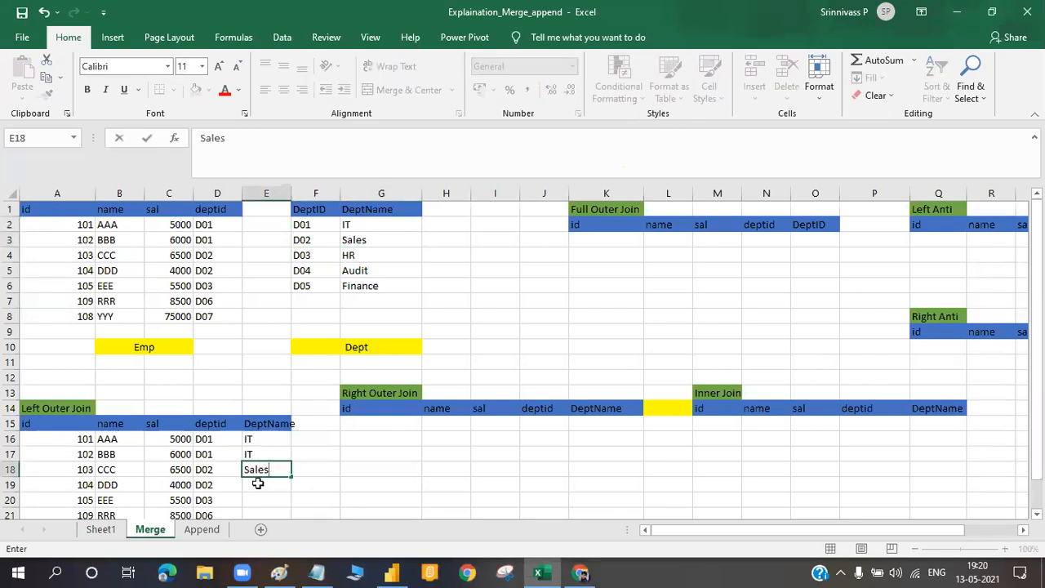
pyautogui.click(258, 485)
pyautogui.write('Sales')
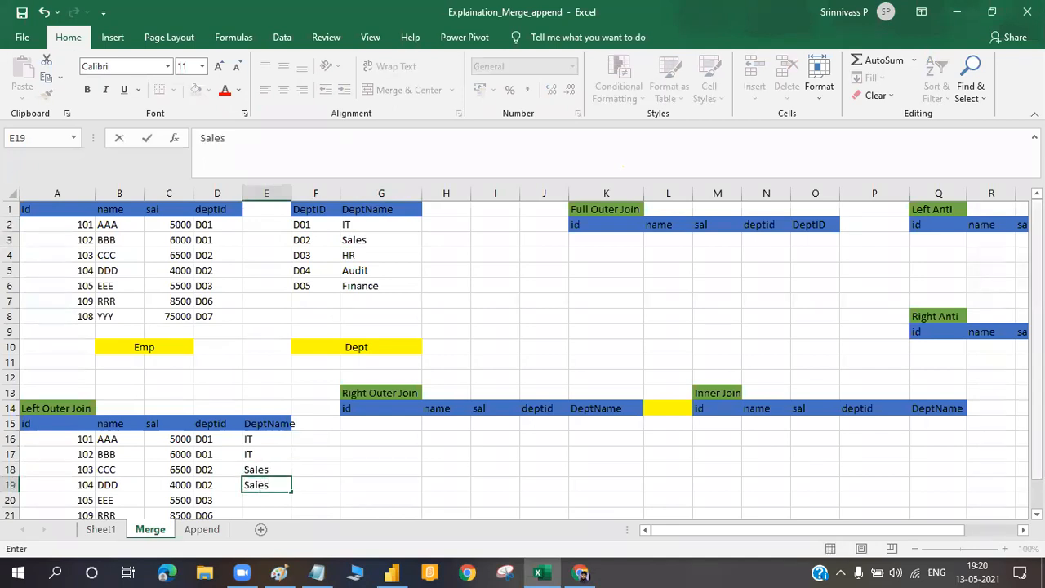
# Enter HR as the DeptName for the D03 employee, 105, in the Left Outer Join table.
pyautogui.scroll(-1, 280, 460)
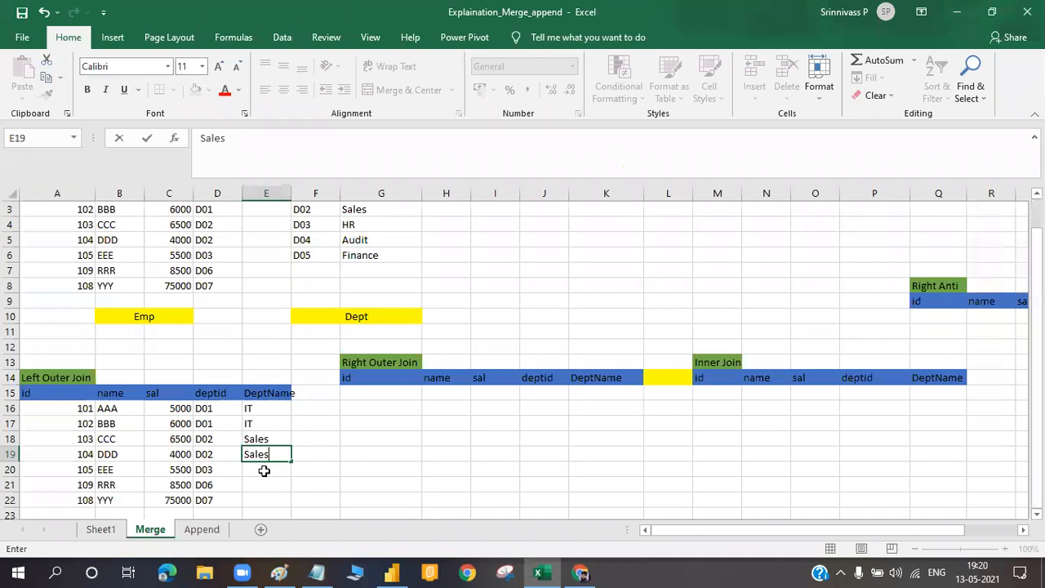
pyautogui.click(264, 471)
pyautogui.write('HR')
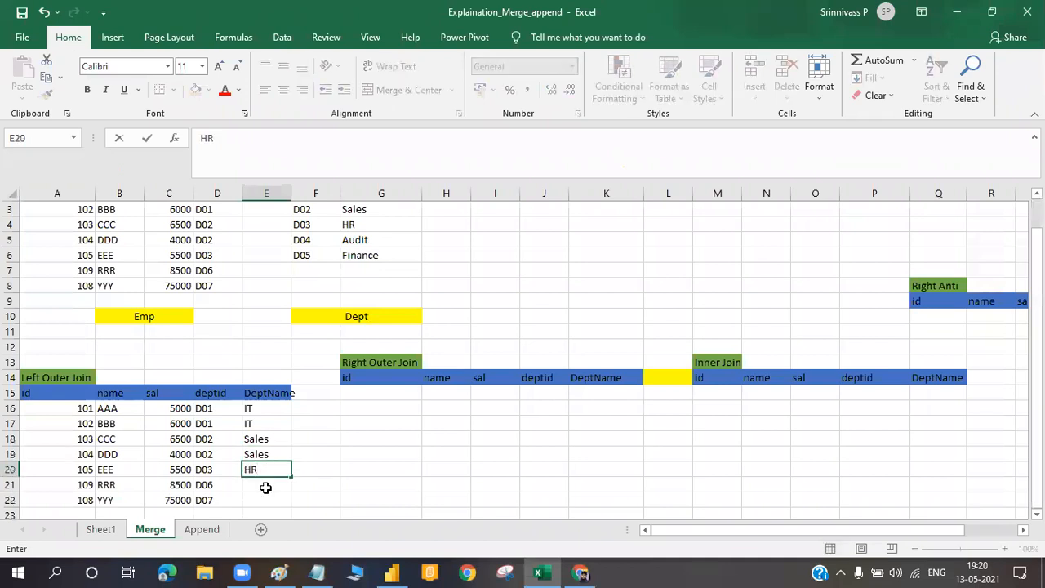
pyautogui.press('Return')
pyautogui.press('Return')
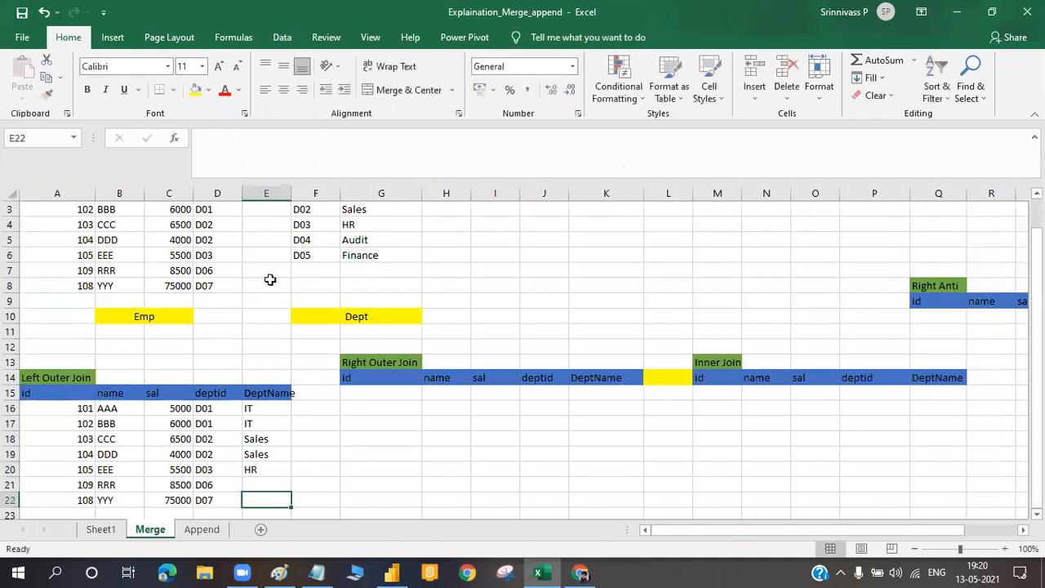
# Enter NULL as the DeptName for the unmatched employees 109 and 108 in the Left Outer Join table.
pyautogui.moveTo(302, 239); pyautogui.dragTo(307, 274)
pyautogui.click(263, 487)
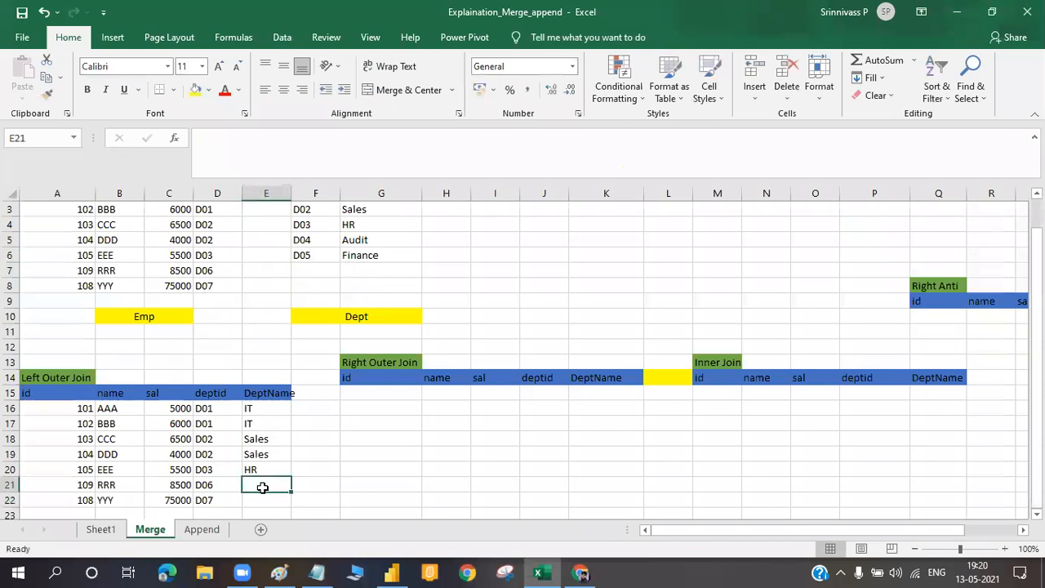
pyautogui.write('NULL')
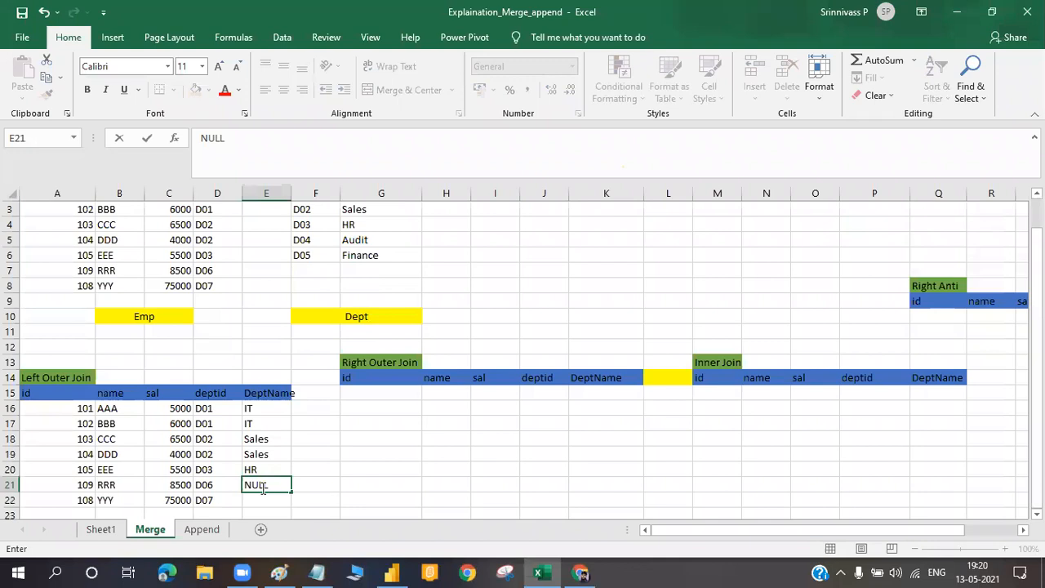
pyautogui.press('Return')
pyautogui.write('NULL')
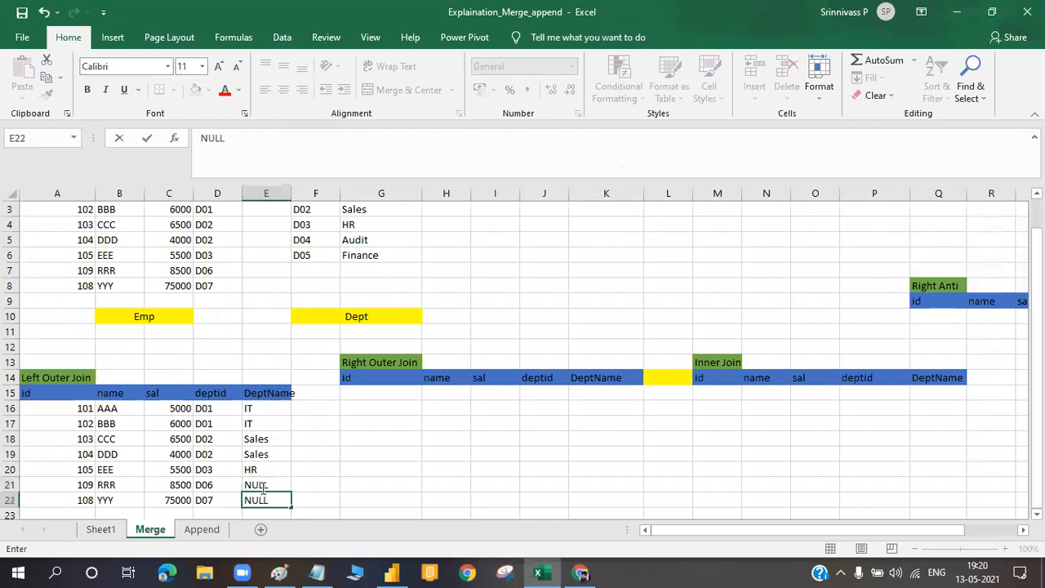
pyautogui.click(443, 409)
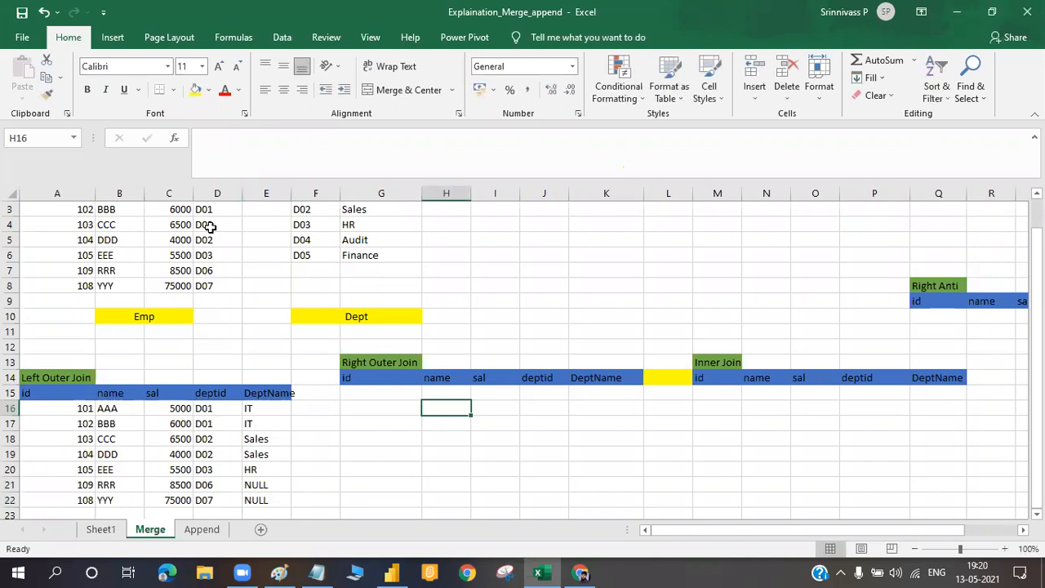
pyautogui.moveTo(213, 210); pyautogui.dragTo(213, 286)
pyautogui.moveTo(295, 206); pyautogui.dragTo(304, 259)
pyautogui.moveTo(257, 408); pyautogui.dragTo(258, 500)
pyautogui.click(362, 433)
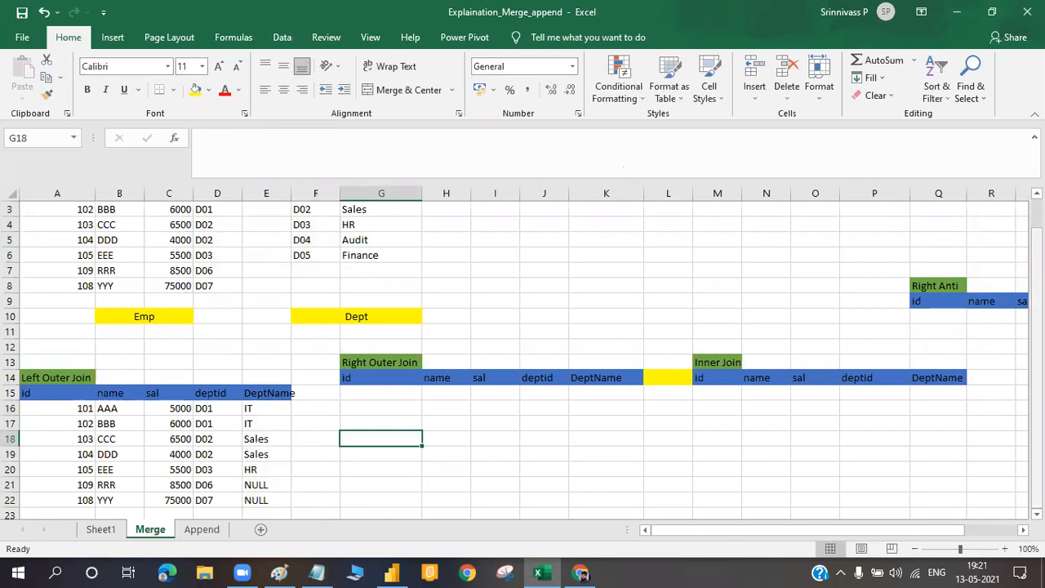
# Copy the Emp deptid values for employees 101 to 105 into the Right Outer Join table's deptid column, starting at J15.
pyautogui.scroll(1, 697, 336)
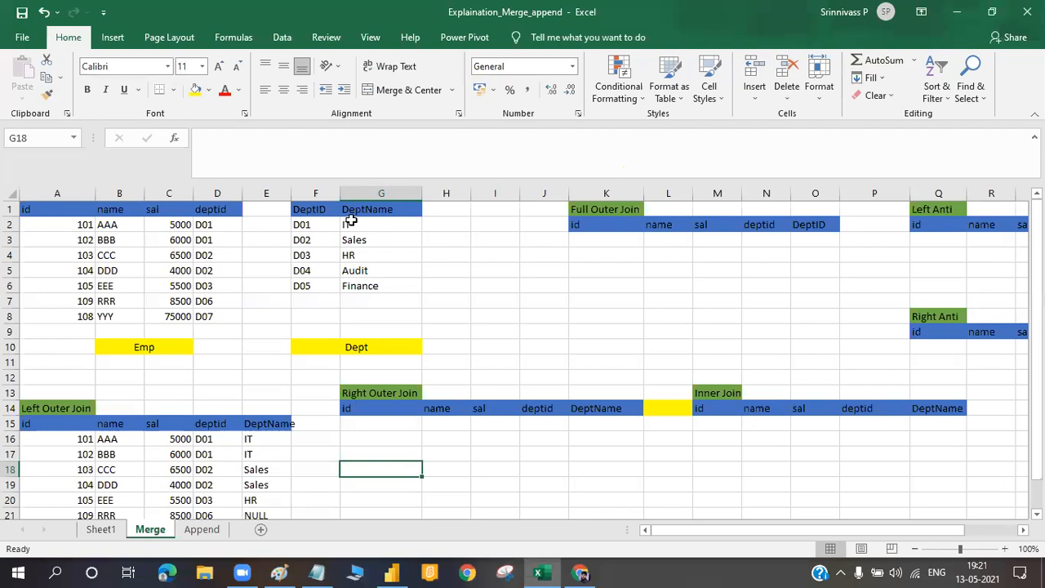
pyautogui.moveTo(348, 221); pyautogui.dragTo(352, 241)
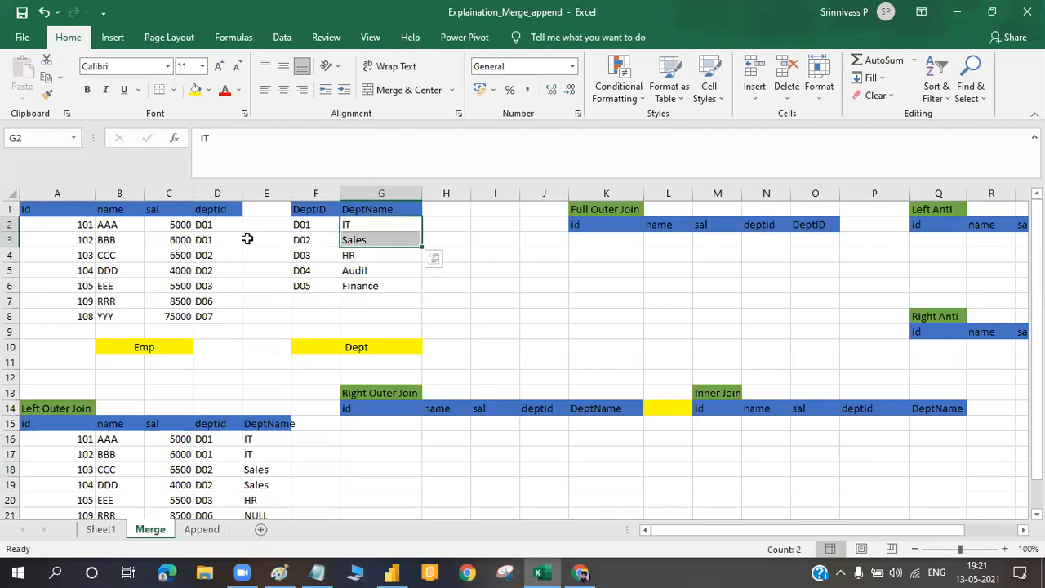
pyautogui.moveTo(211, 225); pyautogui.dragTo(211, 289)
pyautogui.hotkey('ctrl', 'c')
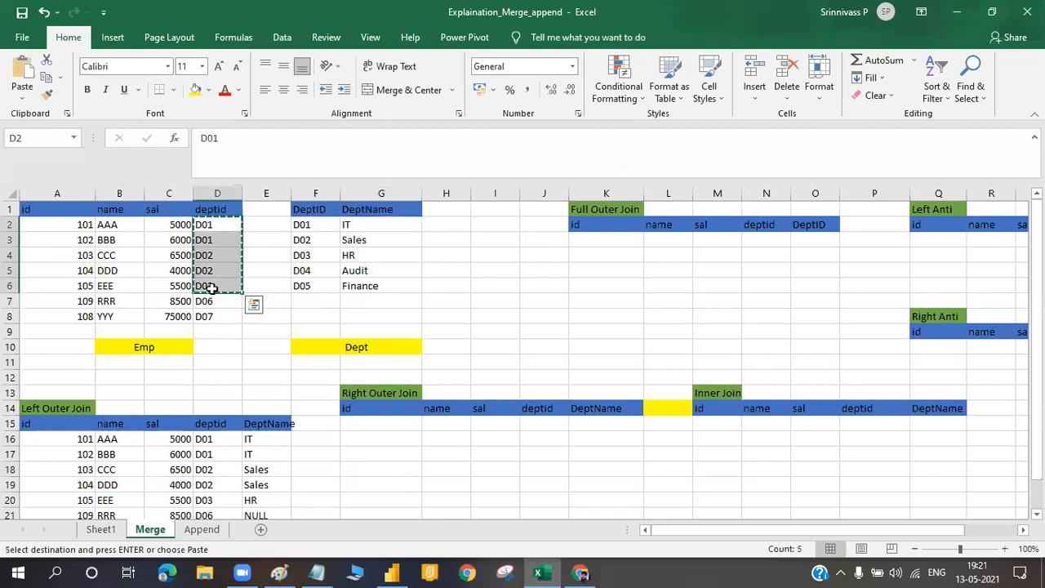
pyautogui.click(538, 426)
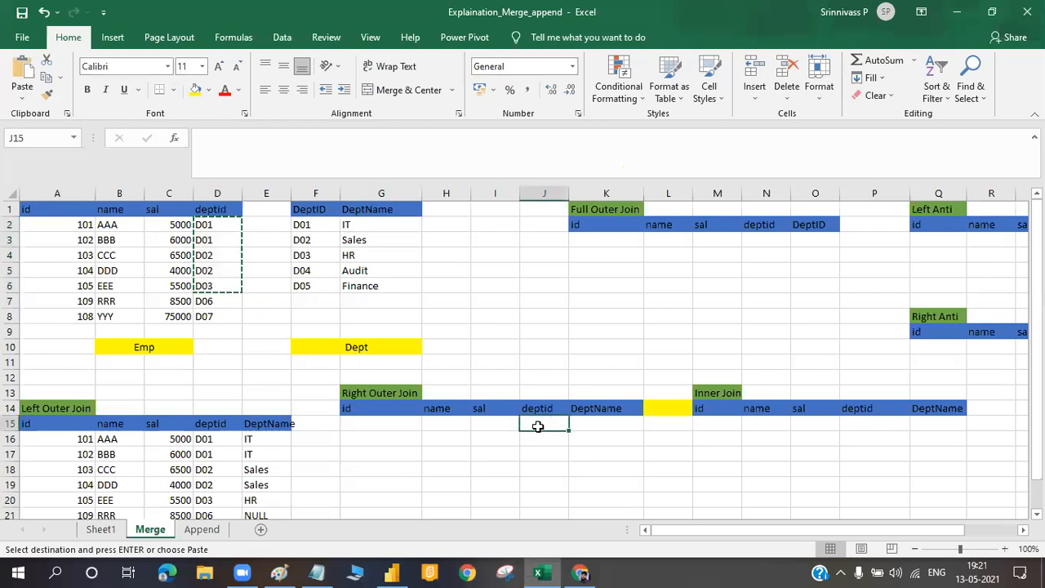
pyautogui.hotkey('ctrl', 'v')
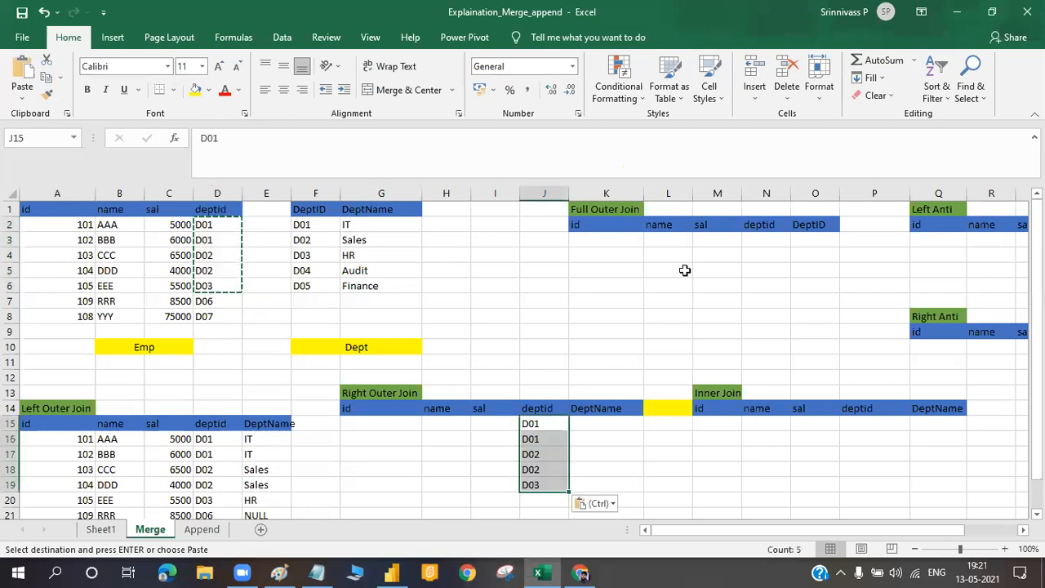
# Copy DeptIDs D04 and D05 from the Dept table into J20:J21 of the Right Outer Join table's deptid column.
pyautogui.scroll(-1, 306, 255)
pyautogui.moveTo(306, 255); pyautogui.dragTo(307, 270)
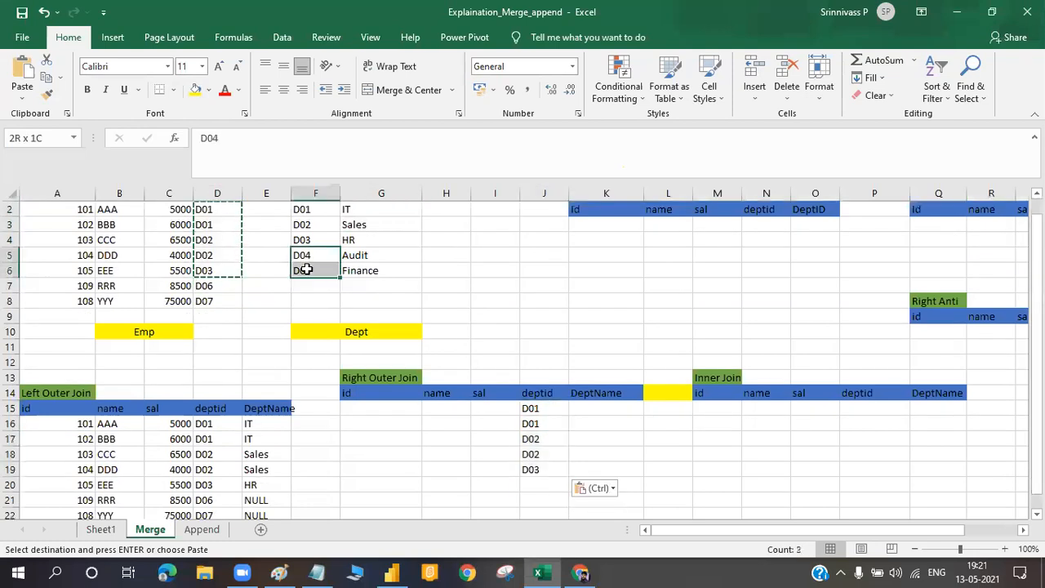
pyautogui.hotkey('ctrl', 'c')
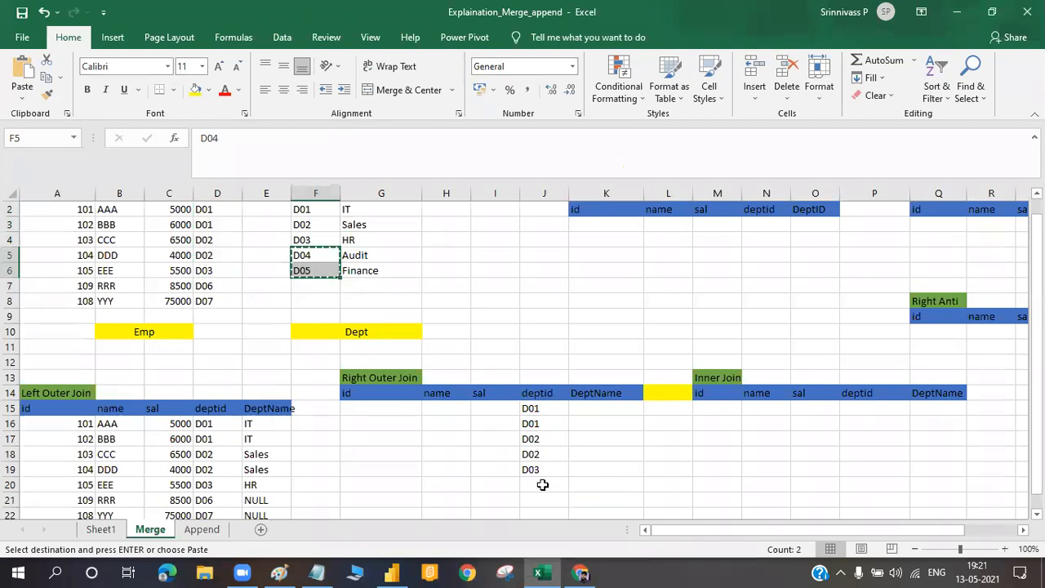
pyautogui.click(544, 486)
pyautogui.hotkey('ctrl', 'v')
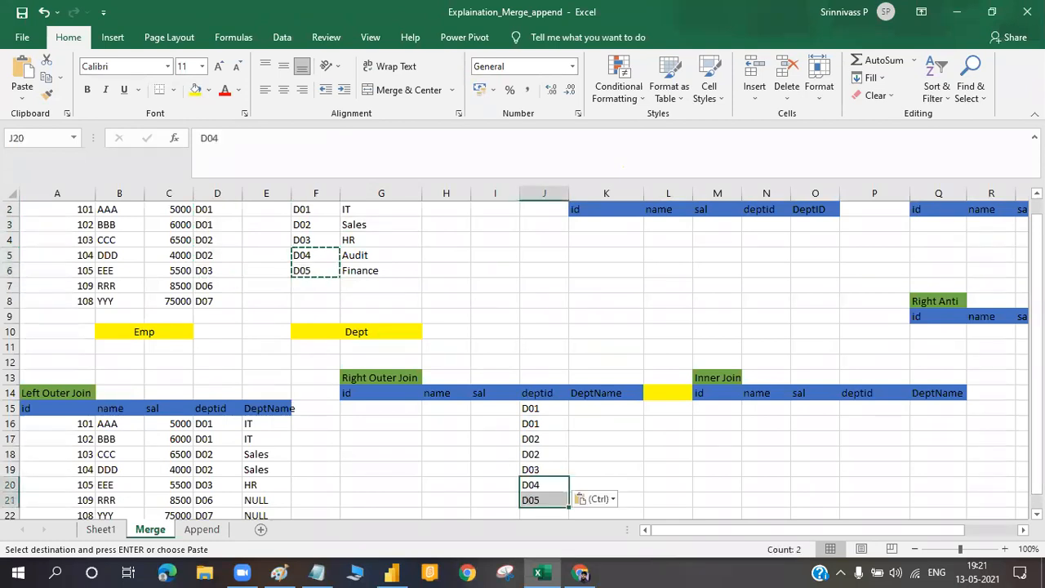
# Enter IT as the DeptName for both D01 rows in the Right Outer Join table.
pyautogui.scroll(-1, 523, 360)
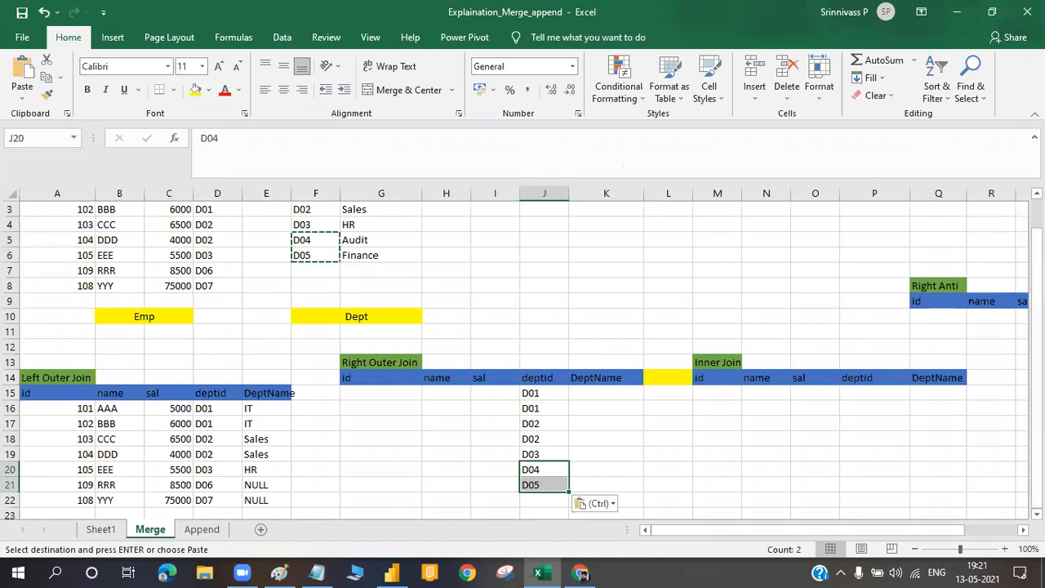
pyautogui.scroll(1, 623, 257)
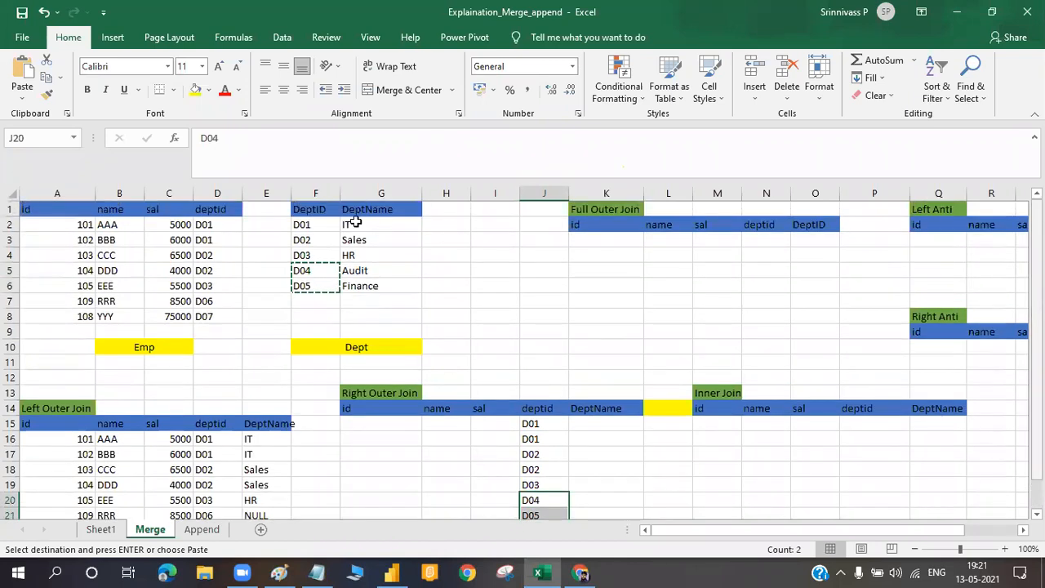
pyautogui.moveTo(355, 223); pyautogui.dragTo(360, 239)
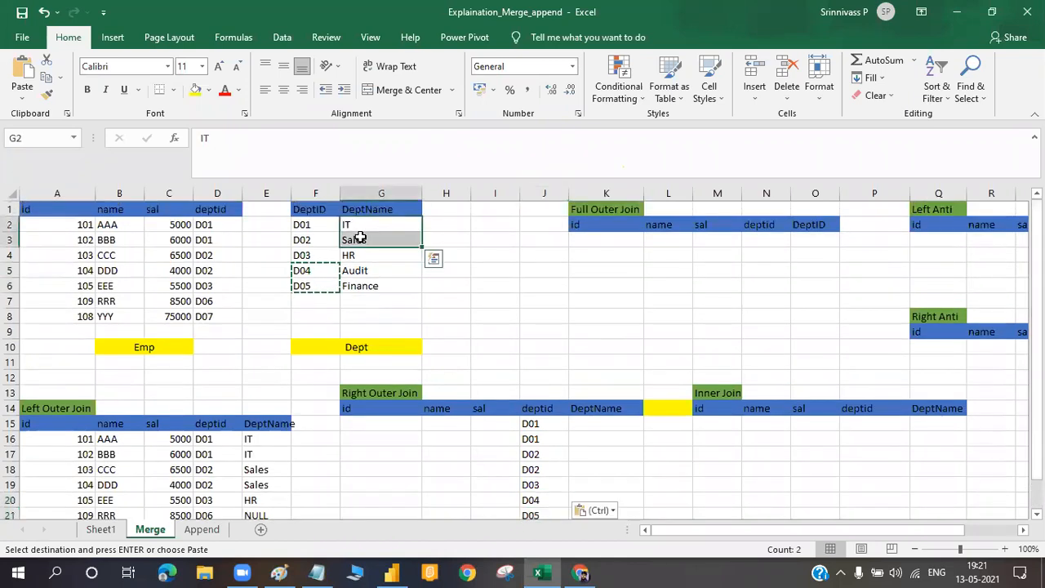
pyautogui.click(598, 424)
pyautogui.write('IT')
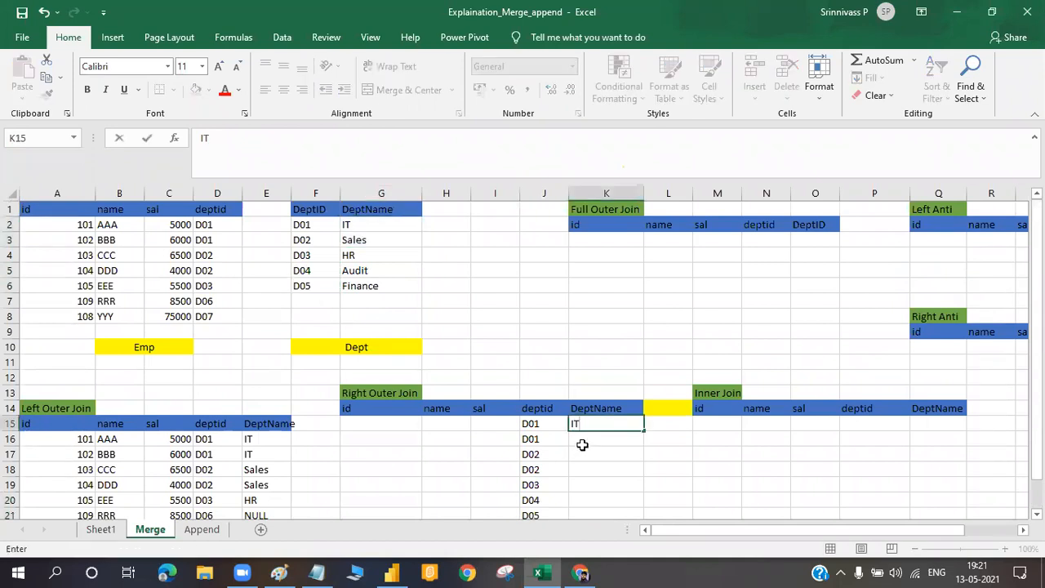
pyautogui.press('Return')
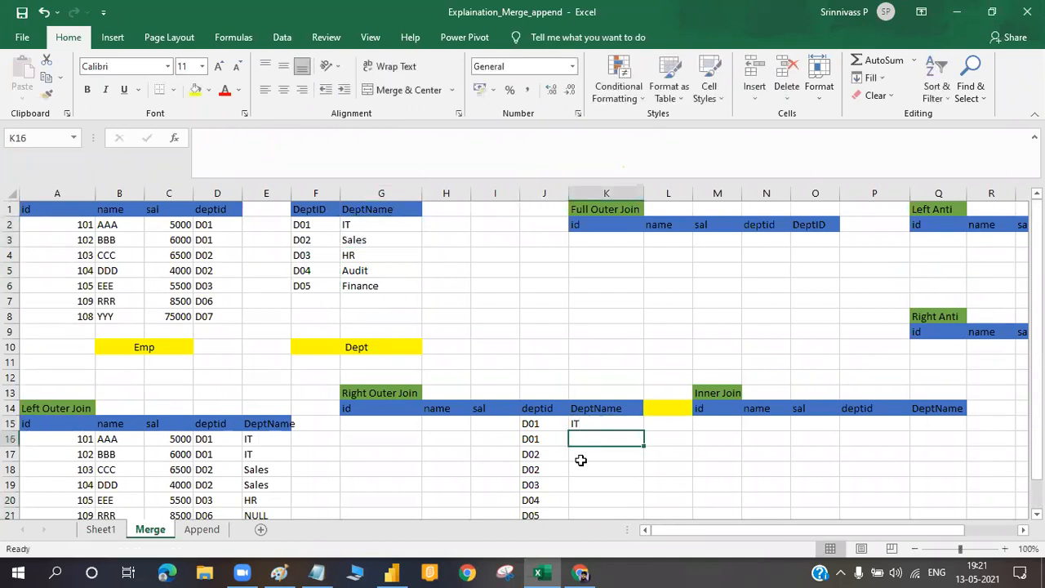
pyautogui.write('IT')
pyautogui.press('Return')
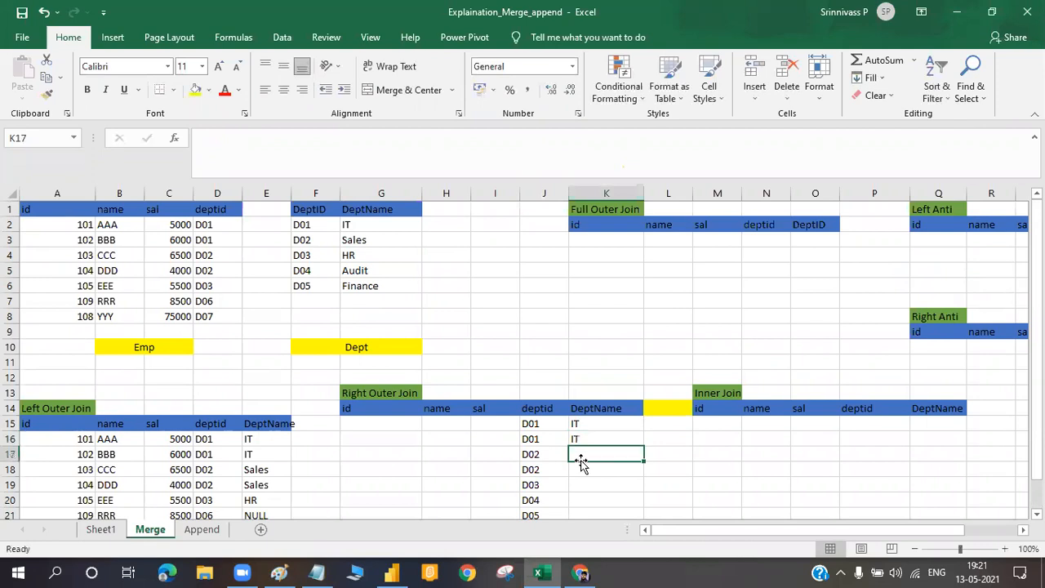
# Enter Sales as the DeptName for both D02 rows in the Right Outer Join table.
pyautogui.write('Sales')
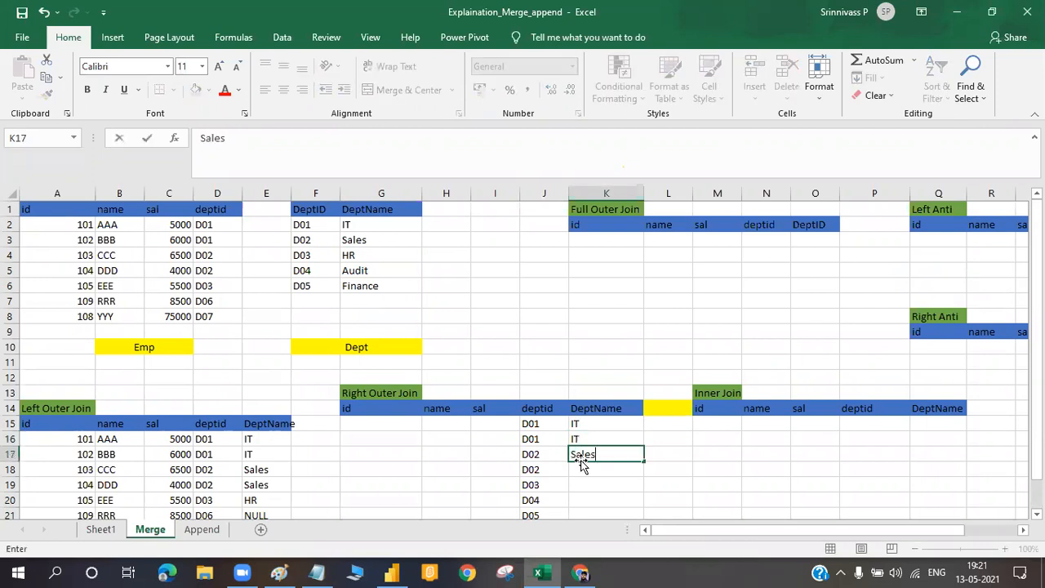
pyautogui.press('Return')
pyautogui.write('Sales')
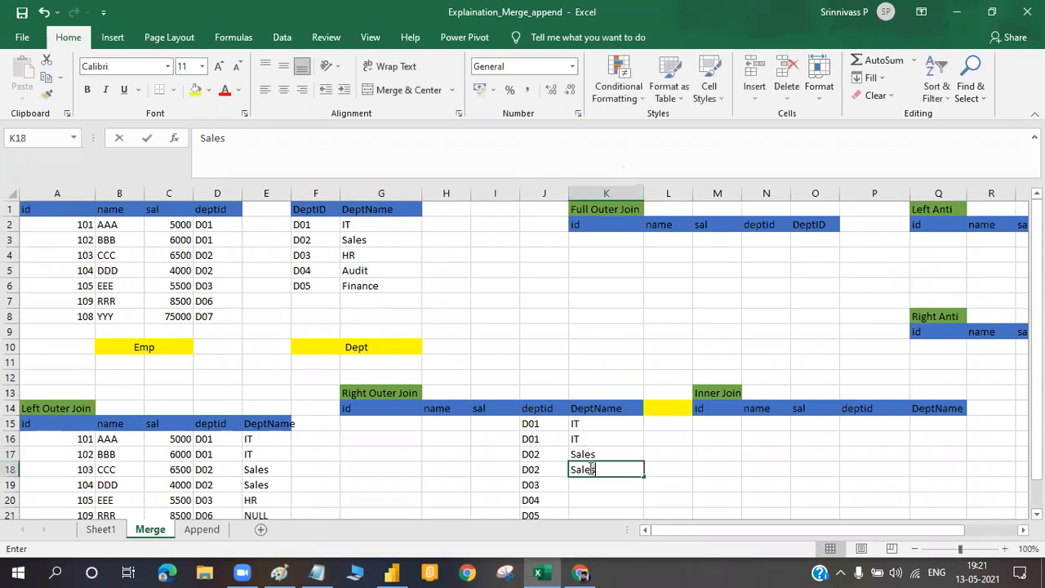
pyautogui.press('Return')
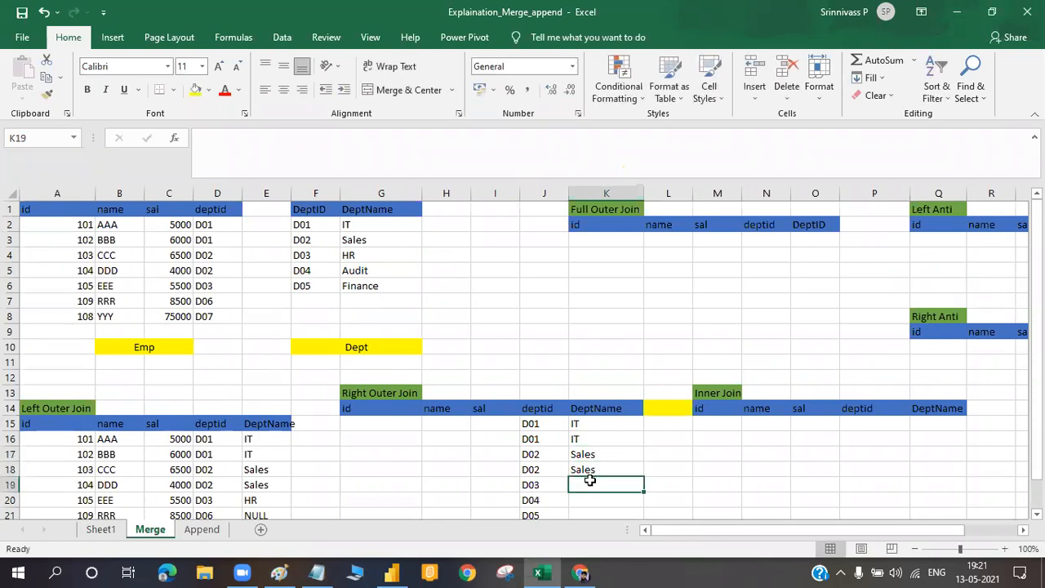
# Enter HR as the DeptName for the D03 row in the Right Outer Join table.
pyautogui.write('HR')
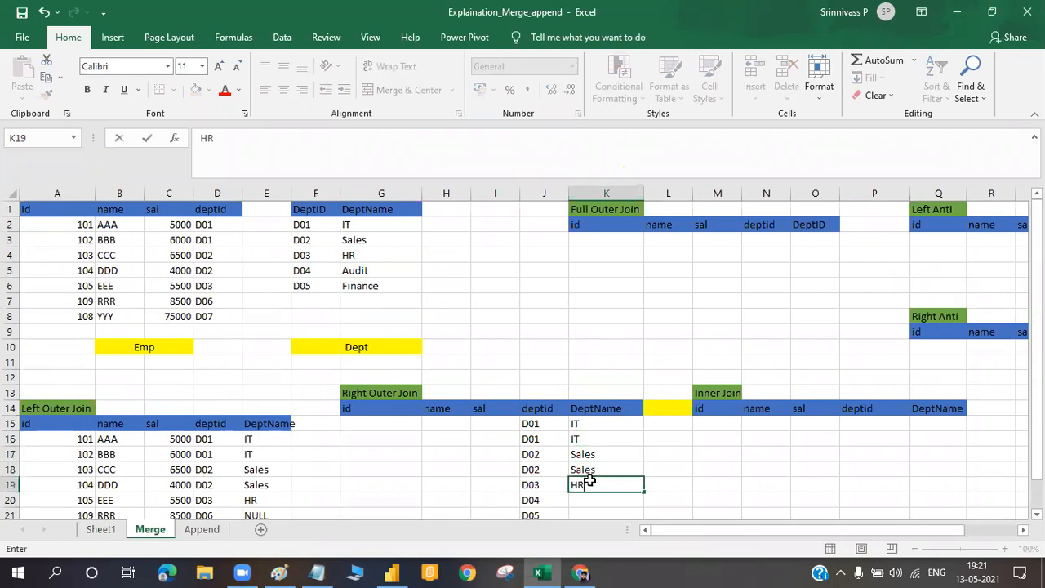
pyautogui.press('Return')
pyautogui.press('Return')
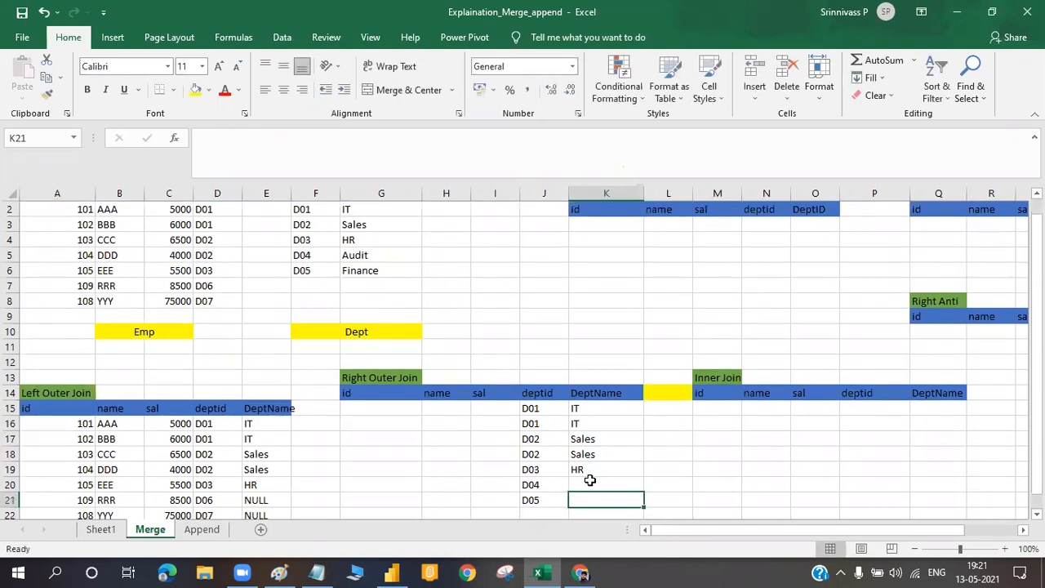
# Enter Audit as the DeptName for D04 and Finance for D05 in the Right Outer Join table.
pyautogui.click(590, 480)
pyautogui.write('A')
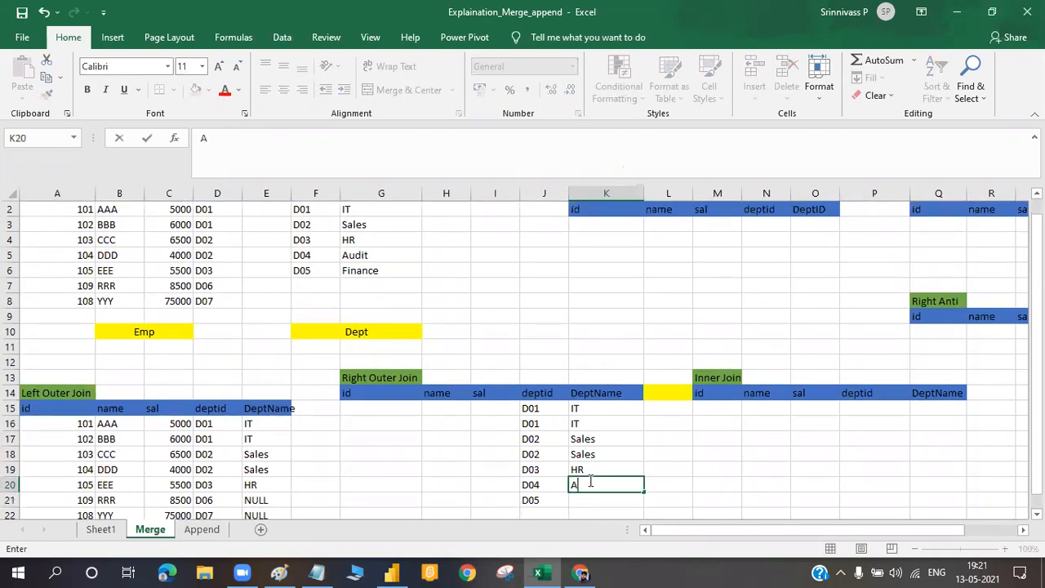
pyautogui.write('udit')
pyautogui.press('Return')
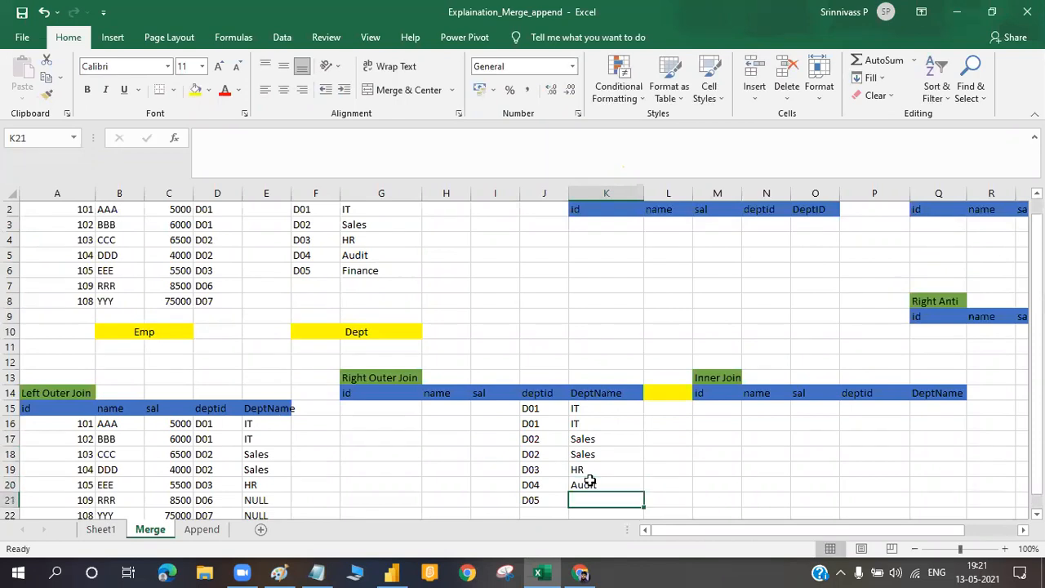
pyautogui.write('Finan')
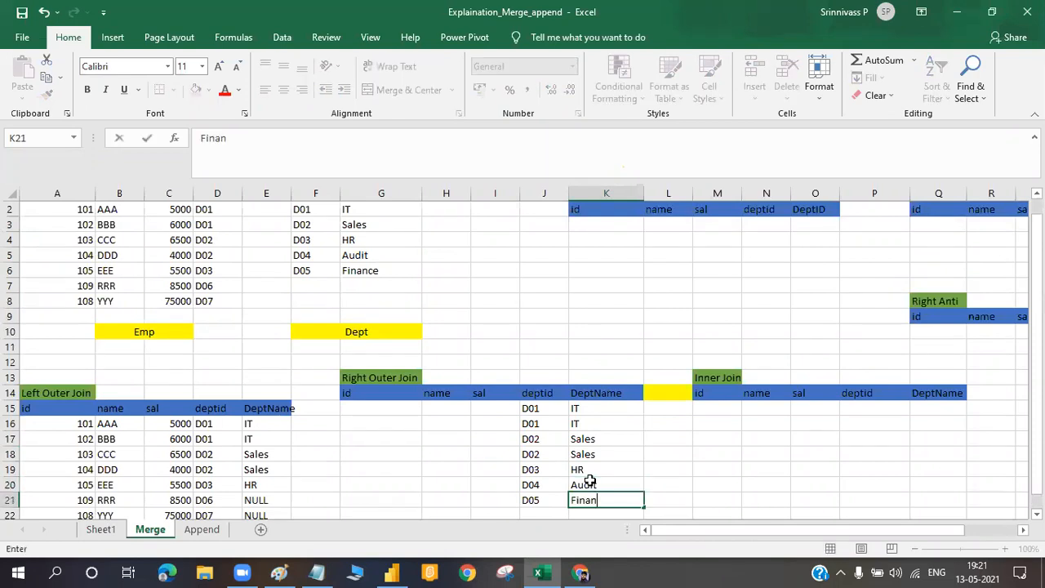
pyautogui.write('ce')
pyautogui.scroll(-1, 523, 359)
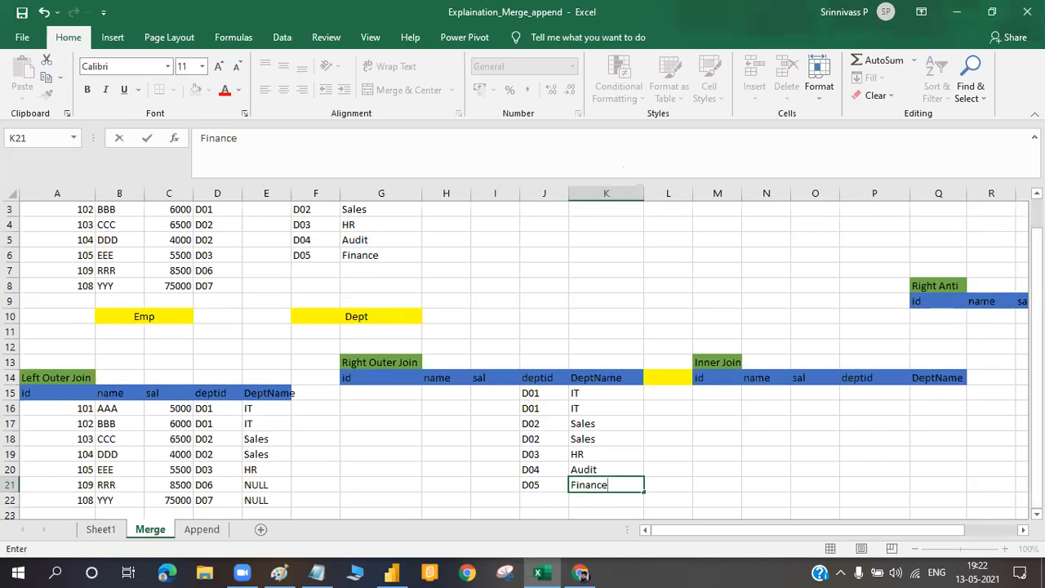
pyautogui.scroll(1, 424, 325)
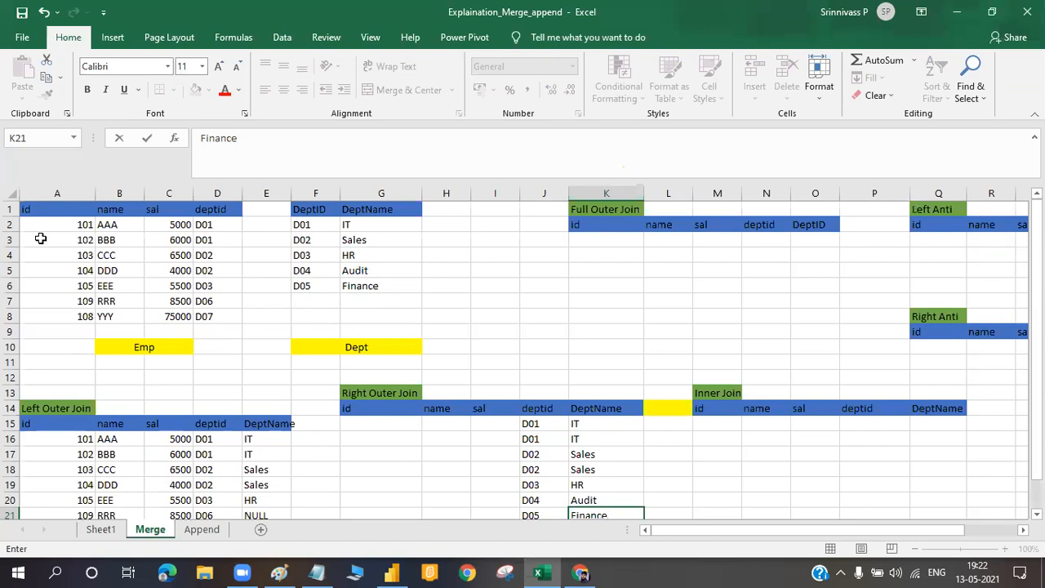
pyautogui.moveTo(299, 223); pyautogui.dragTo(364, 278)
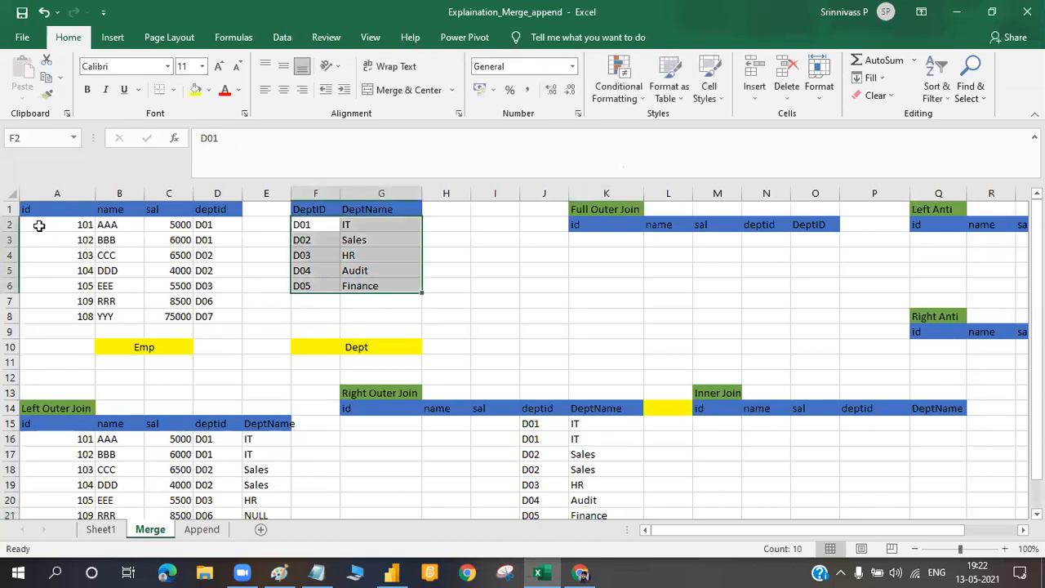
# Copy the id, name and sal values of Emp employees 101 to 105 into the Right Outer Join table, starting at G15.
pyautogui.moveTo(86, 228); pyautogui.dragTo(164, 280)
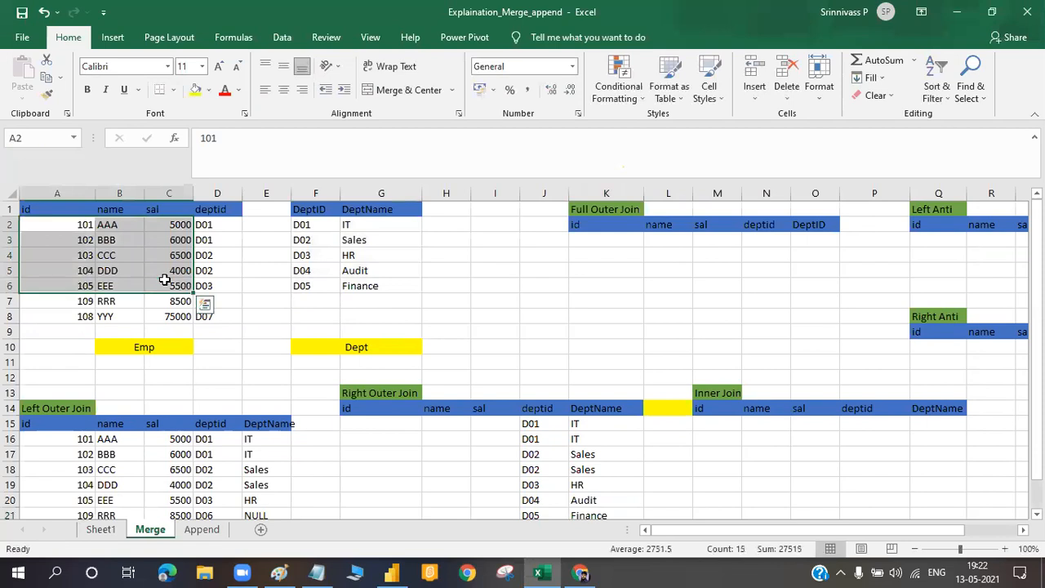
pyautogui.hotkey('ctrl', 'c')
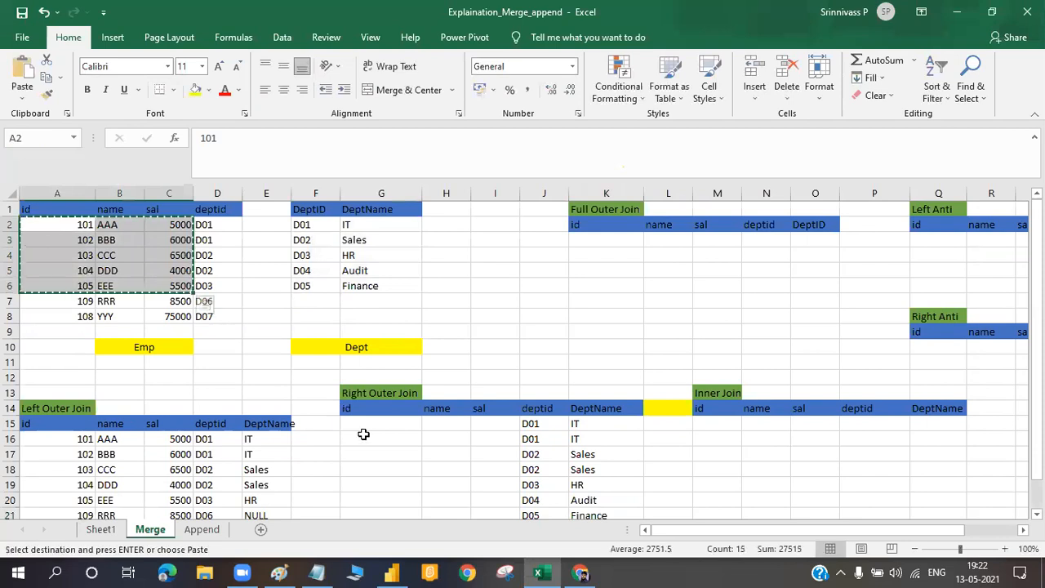
pyautogui.click(368, 424)
pyautogui.hotkey('ctrl', 'v')
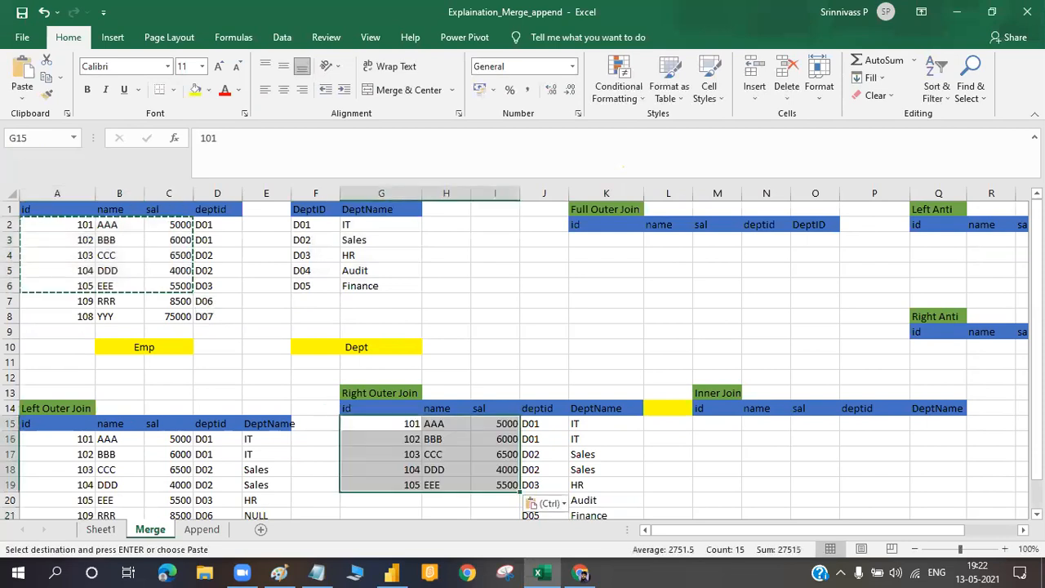
pyautogui.scroll(-1, 625, 488)
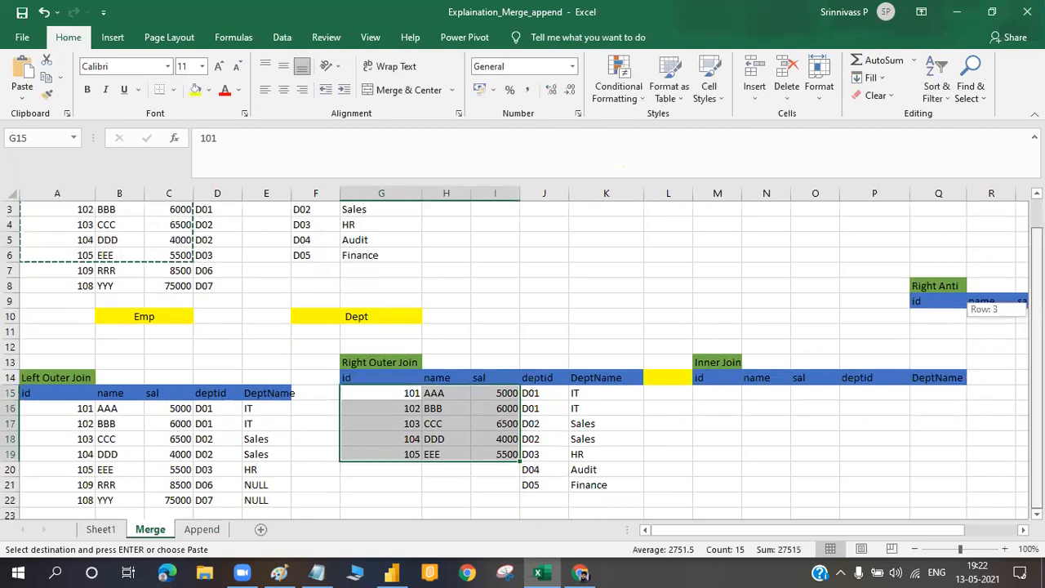
pyautogui.click(464, 475)
pyautogui.click(506, 455)
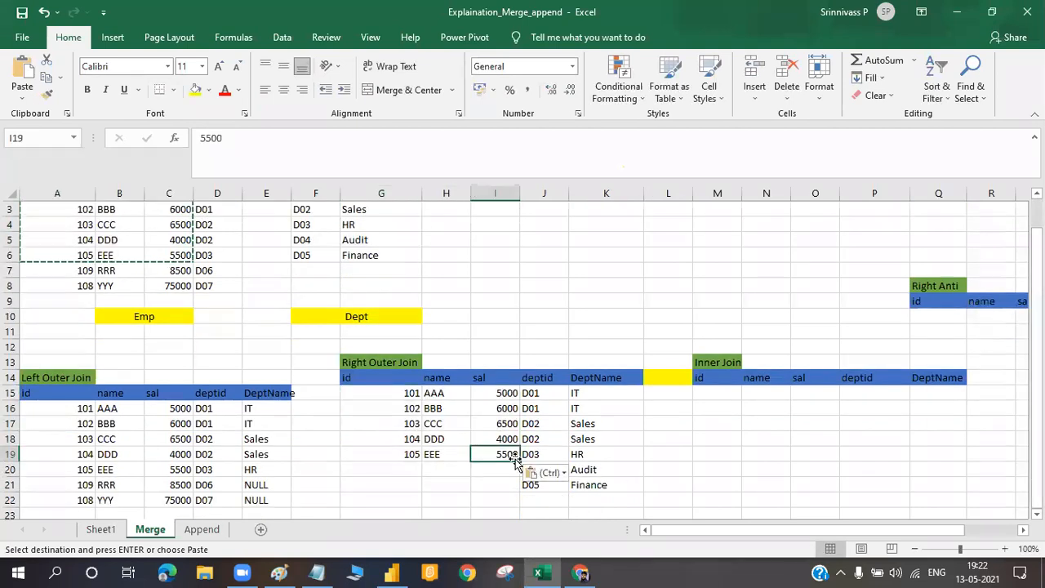
pyautogui.press('Escape')
# Enter NULL as the id, name and sal for the unmatched D04 row in the Right Outer Join table.
pyautogui.click(507, 472)
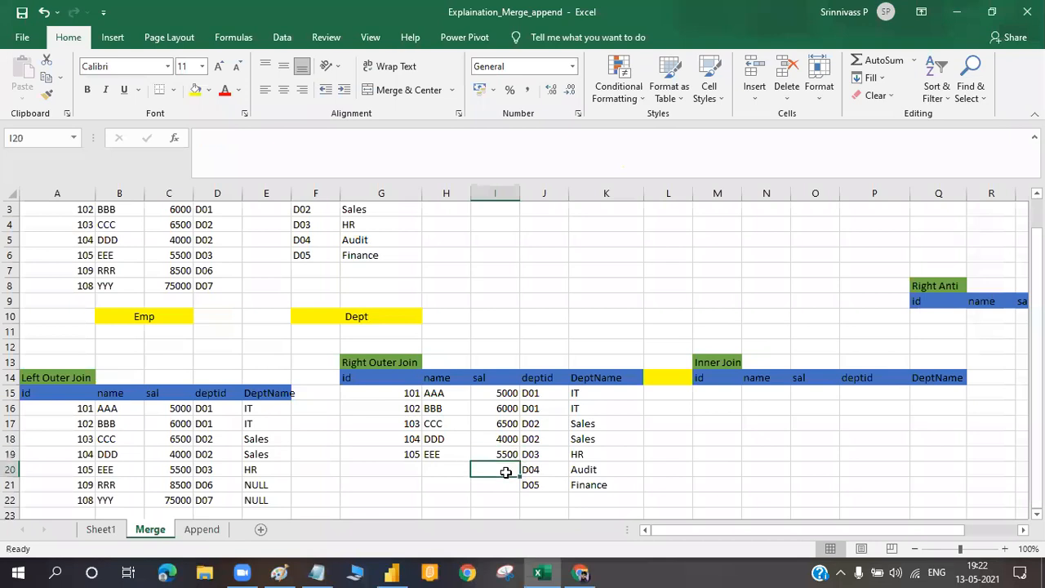
pyautogui.press('Left')
pyautogui.press('Left')
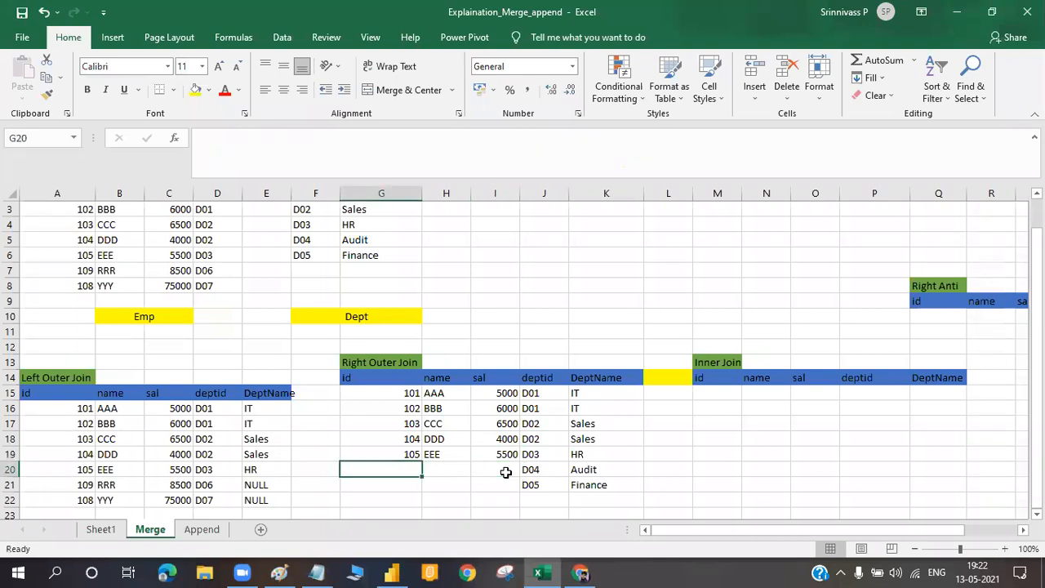
pyautogui.write('NU')
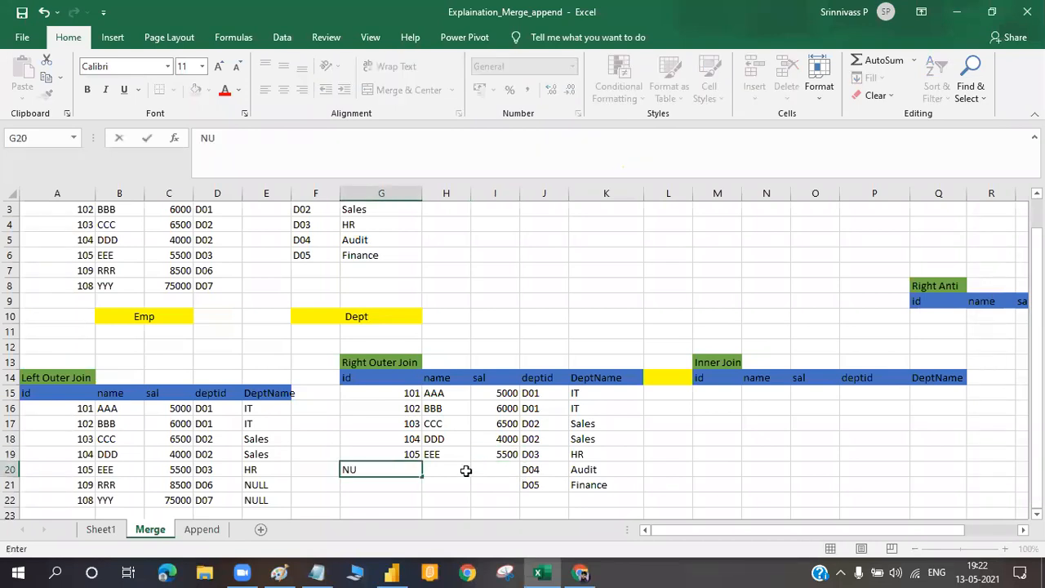
pyautogui.write('LL')
pyautogui.click(442, 469)
pyautogui.write('NULL')
pyautogui.click(502, 466)
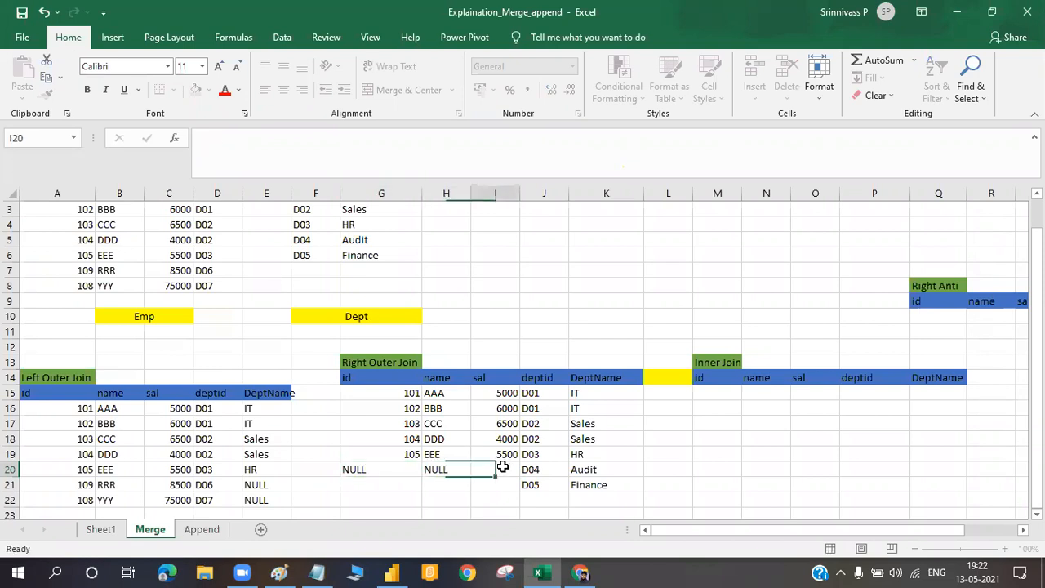
pyautogui.write('NULL')
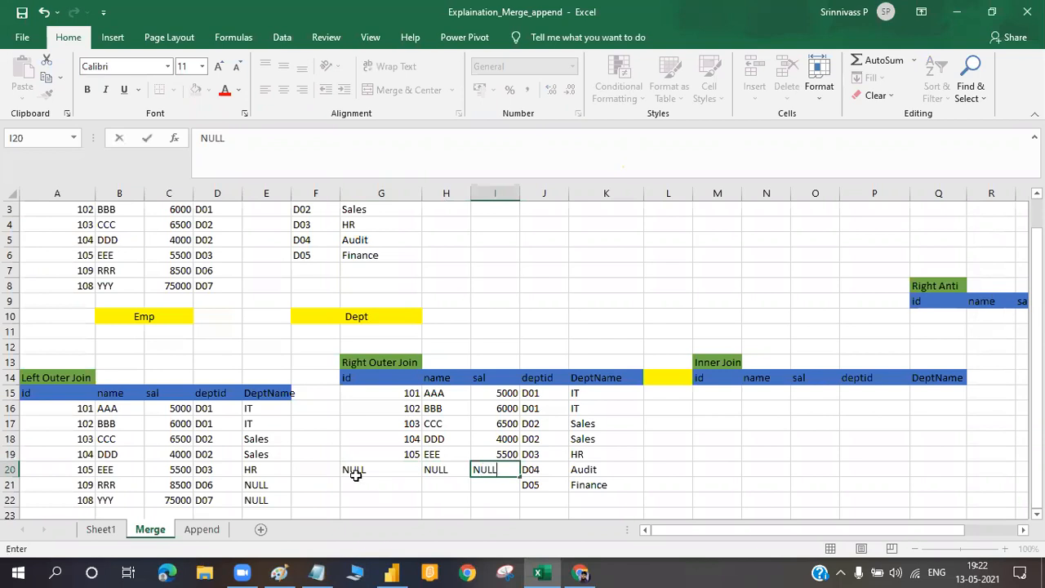
# Fill the NULL id, name and sal values from the D04 row into the D05 row of the Right Outer Join table.
pyautogui.click(360, 470)
pyautogui.hotkey('shift', 'Right')
pyautogui.hotkey('shift', 'Right')
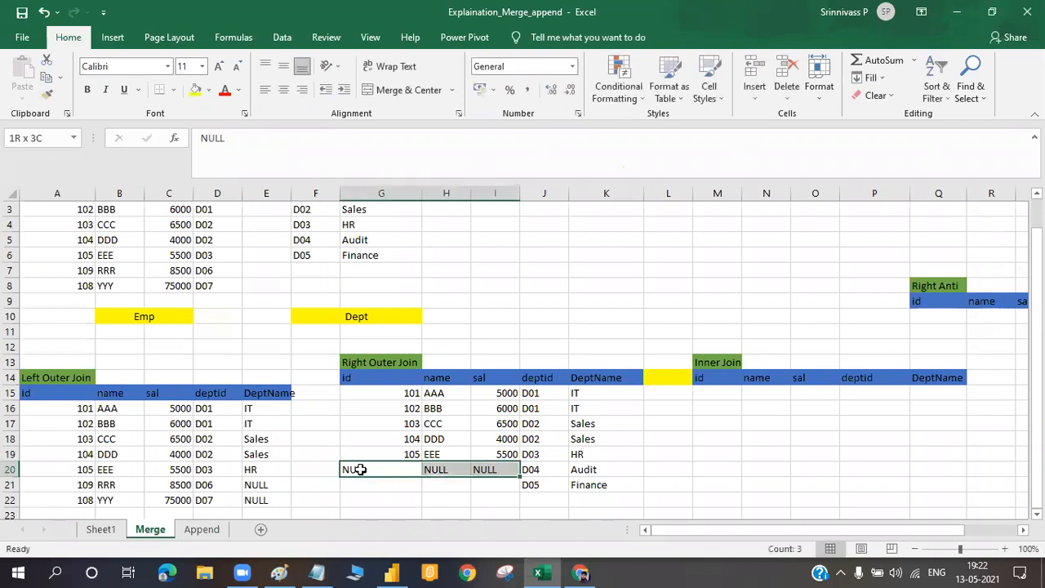
pyautogui.hotkey('shift', 'Down')
pyautogui.click(542, 459)
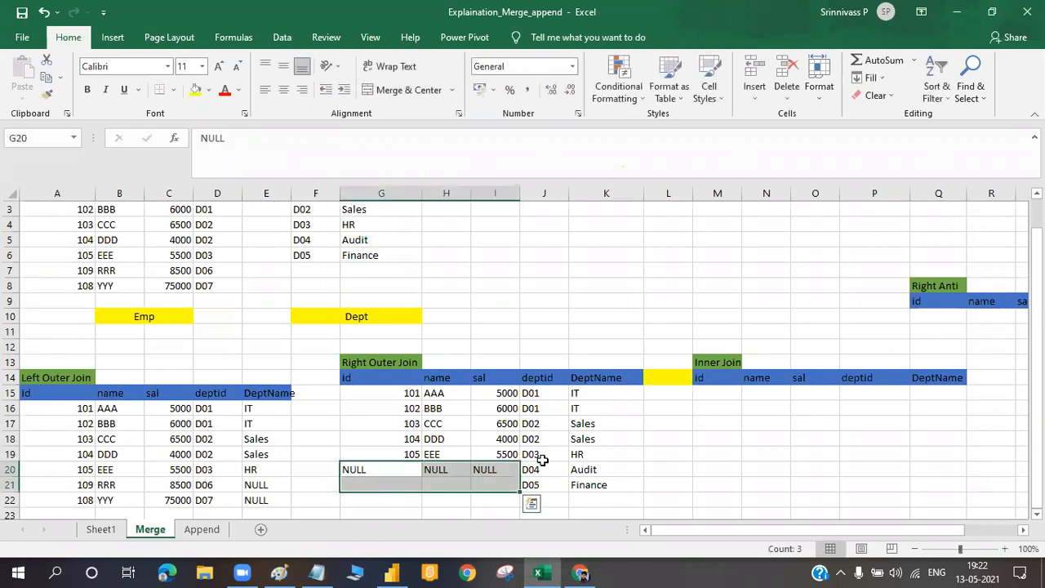
pyautogui.moveTo(382, 469); pyautogui.dragTo(487, 467)
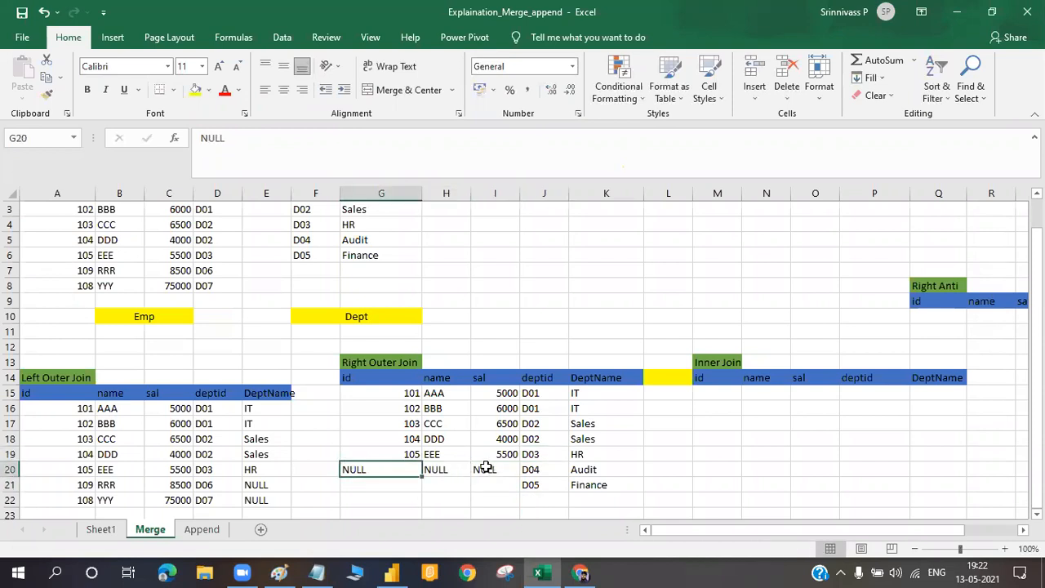
pyautogui.hotkey('shift', 'Down')
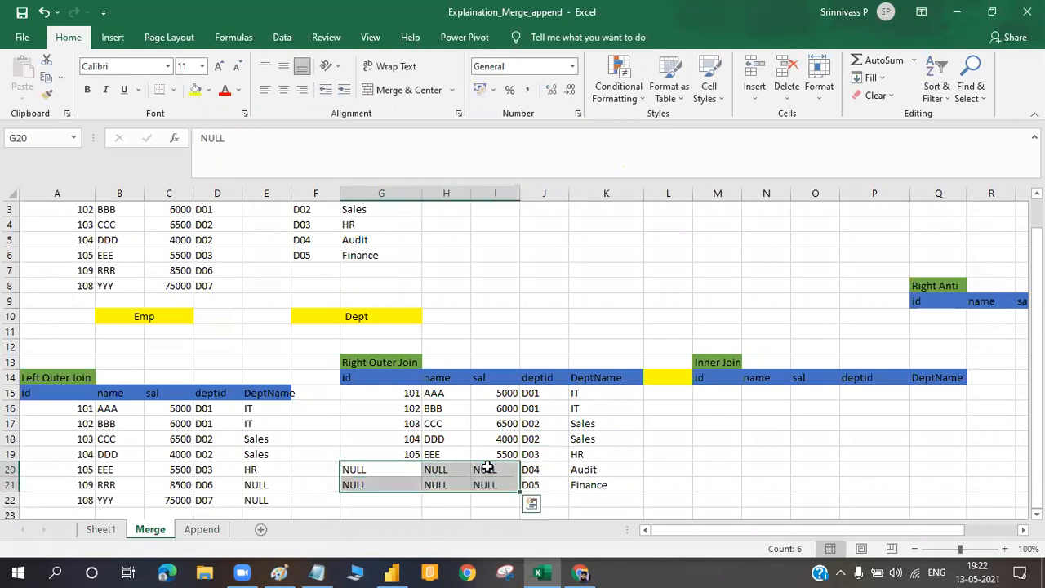
pyautogui.click(691, 454)
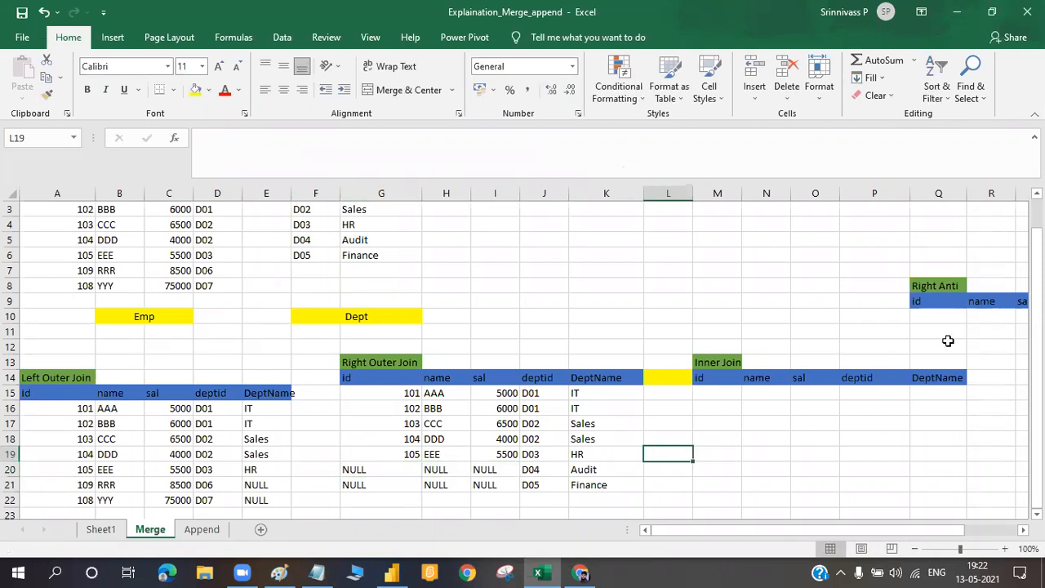
# Compare the matched and unmatched rows of the Emp and Dept tables with the Right Outer Join result.
pyautogui.moveTo(1037, 284); pyautogui.dragTo(1037, 279)
pyautogui.scroll(1, 379, 227)
pyautogui.moveTo(311, 221); pyautogui.dragTo(380, 266)
pyautogui.moveTo(34, 222); pyautogui.dragTo(184, 266)
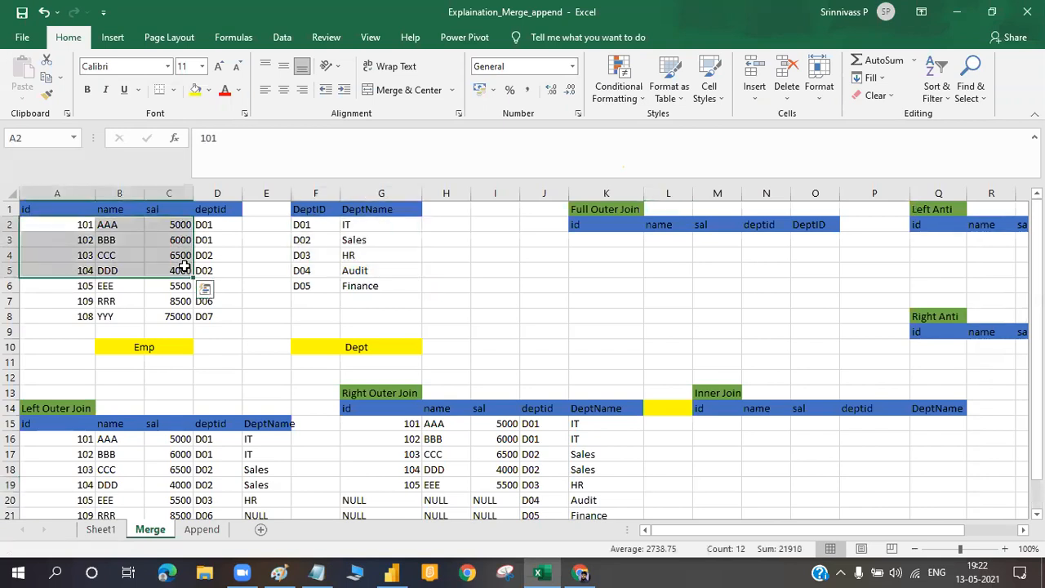
pyautogui.click(295, 259)
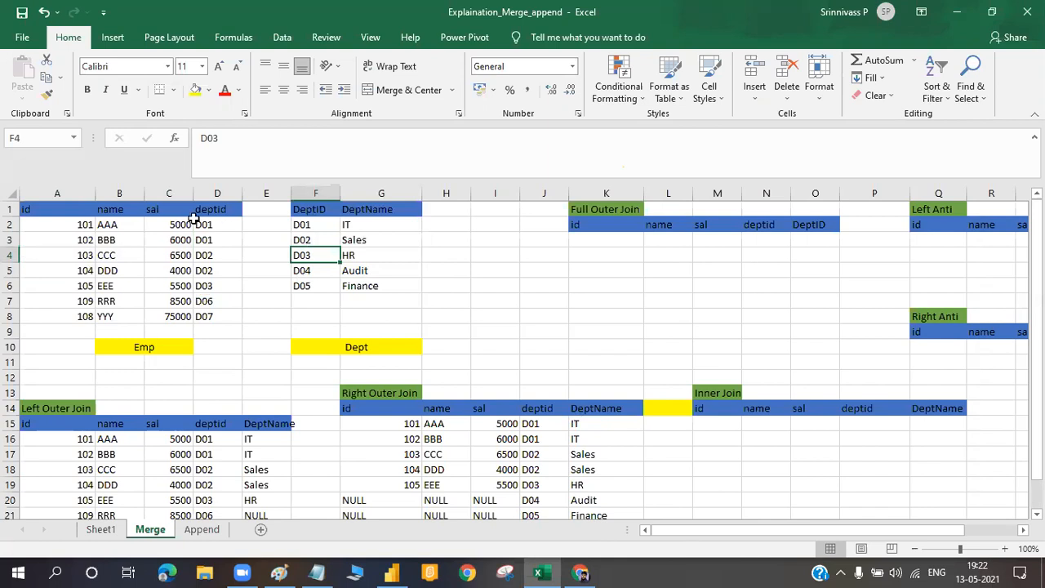
pyautogui.moveTo(200, 220); pyautogui.dragTo(292, 275)
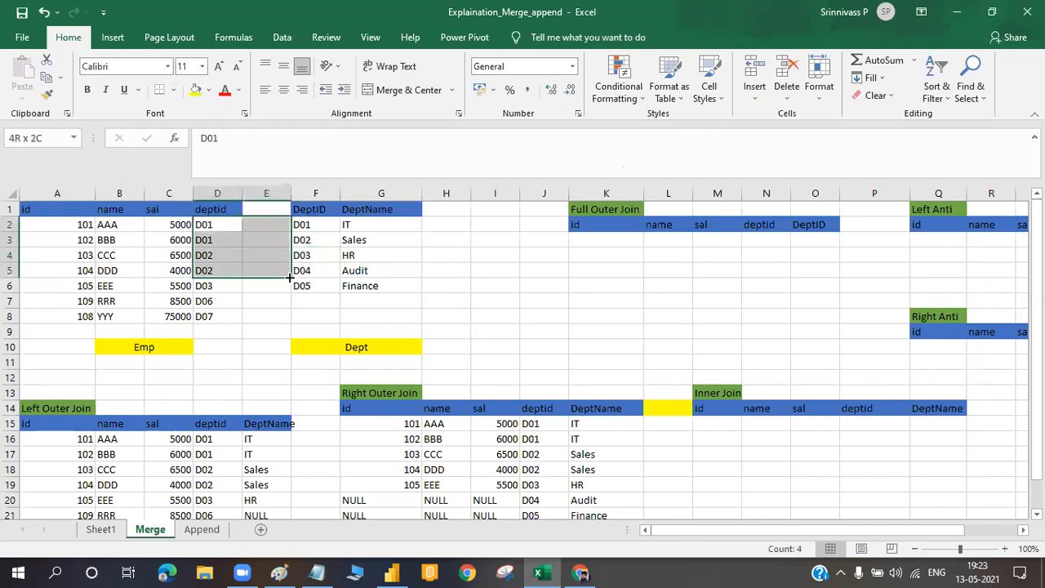
pyautogui.moveTo(531, 439); pyautogui.dragTo(534, 485)
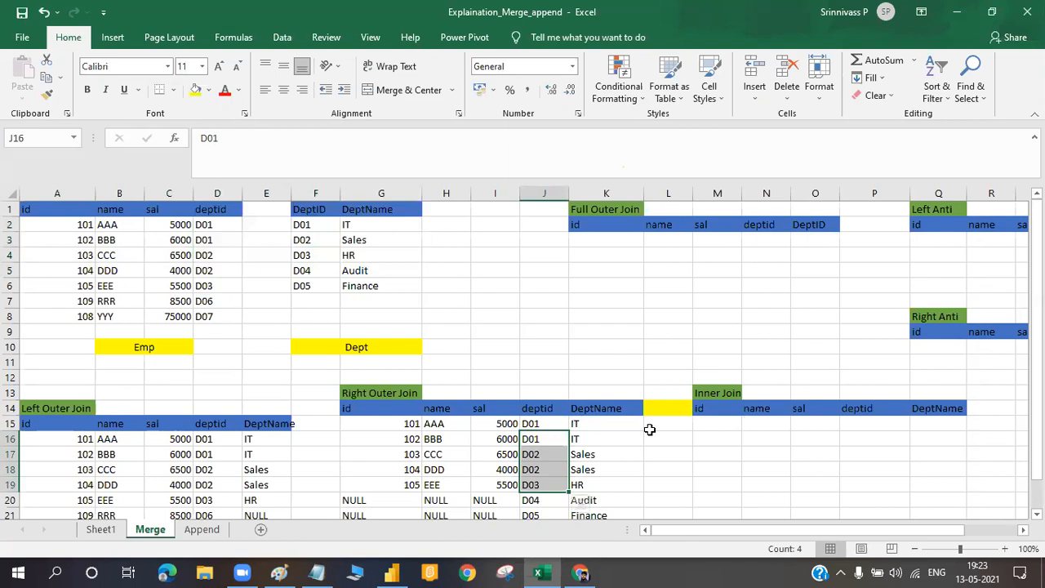
pyautogui.moveTo(592, 426); pyautogui.dragTo(599, 472)
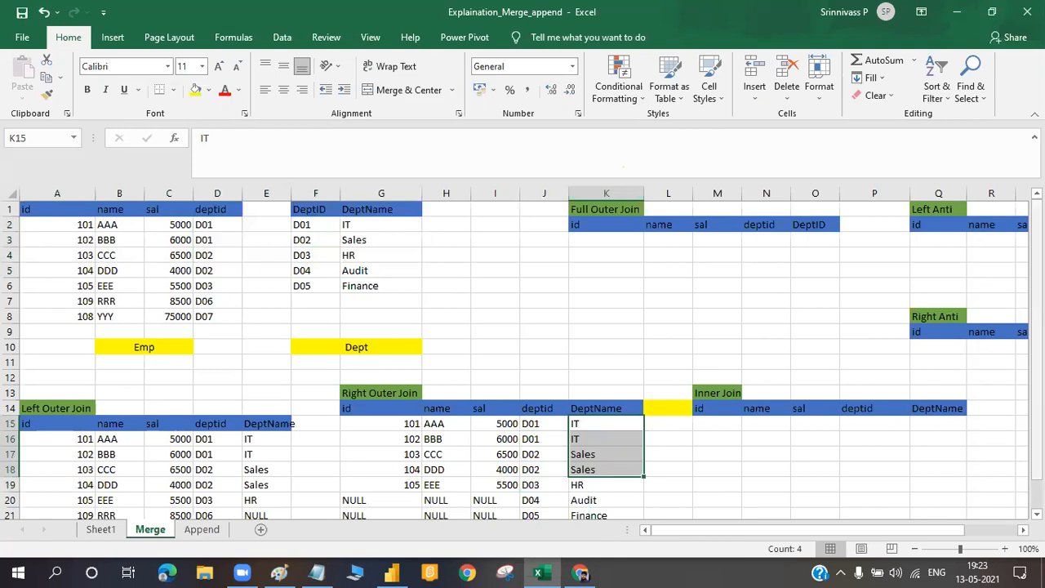
pyautogui.scroll(-1, 681, 466)
pyautogui.moveTo(531, 471); pyautogui.dragTo(593, 488)
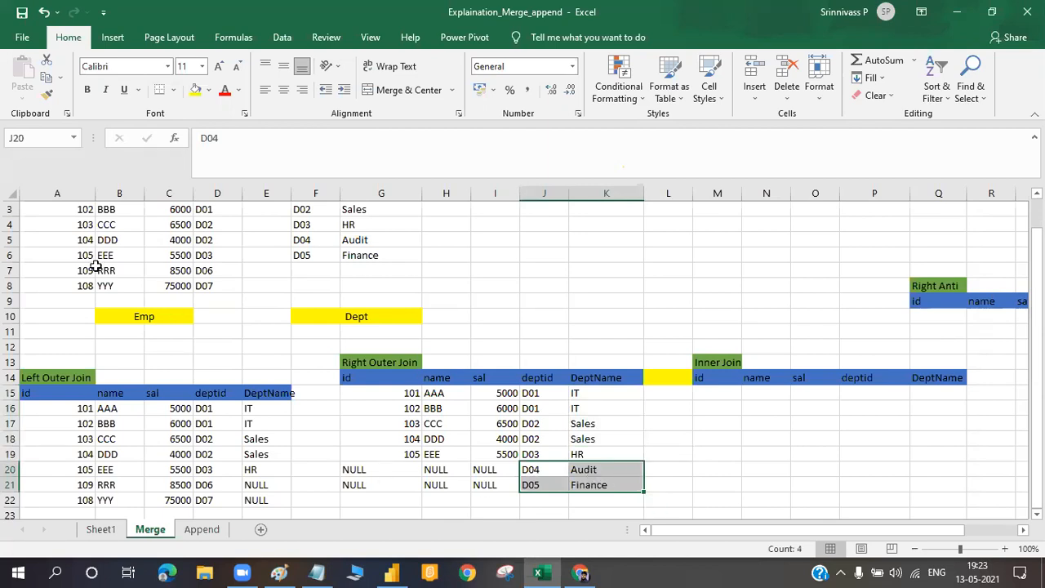
pyautogui.moveTo(57, 271); pyautogui.dragTo(217, 286)
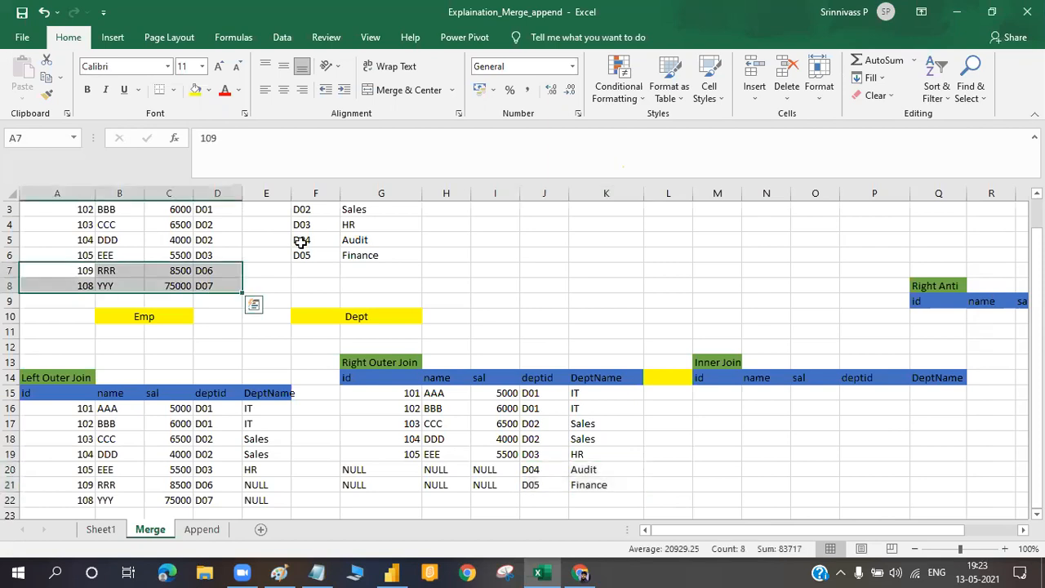
pyautogui.click(307, 254)
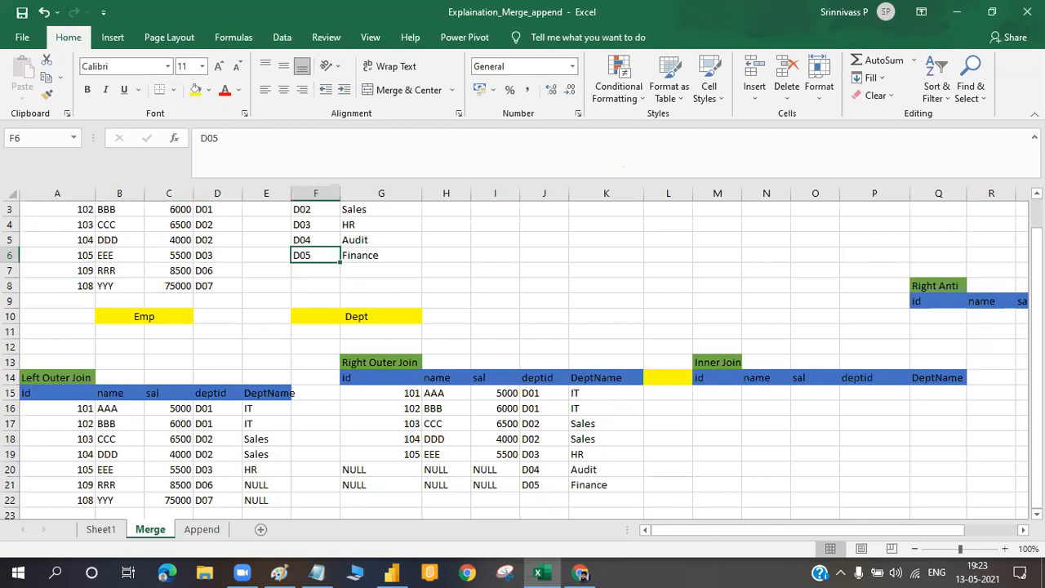
# Copy all Emp data rows, id through deptid, into the Full Outer Join table starting at K3.
pyautogui.scroll(1, 887, 285)
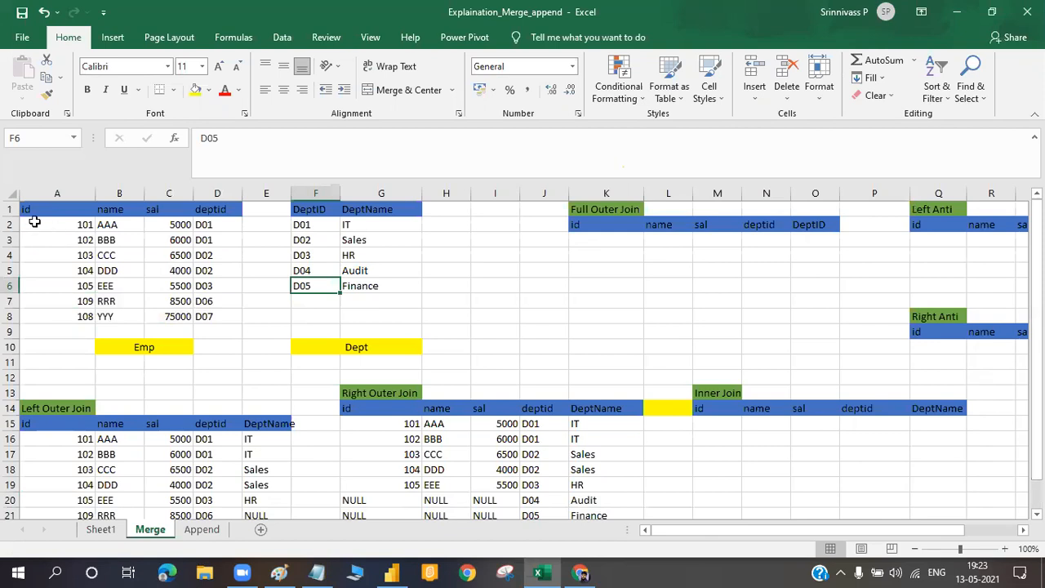
pyautogui.moveTo(57, 225); pyautogui.dragTo(202, 318)
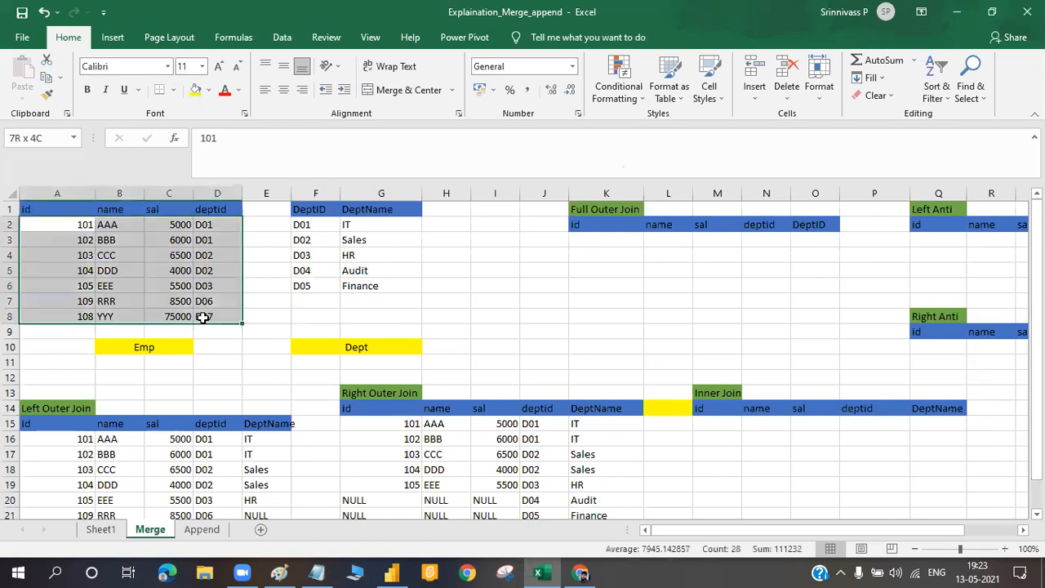
pyautogui.hotkey('ctrl', 'c')
pyautogui.click(588, 241)
pyautogui.hotkey('ctrl', 'v')
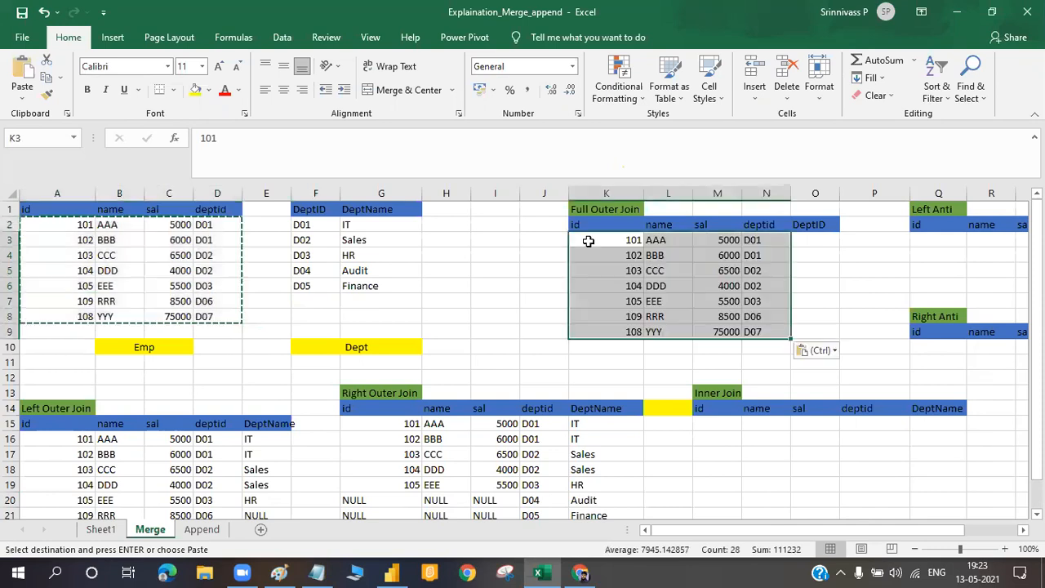
# Enter IT in the Full Outer Join table's last column for both D01 rows.
pyautogui.click(804, 240)
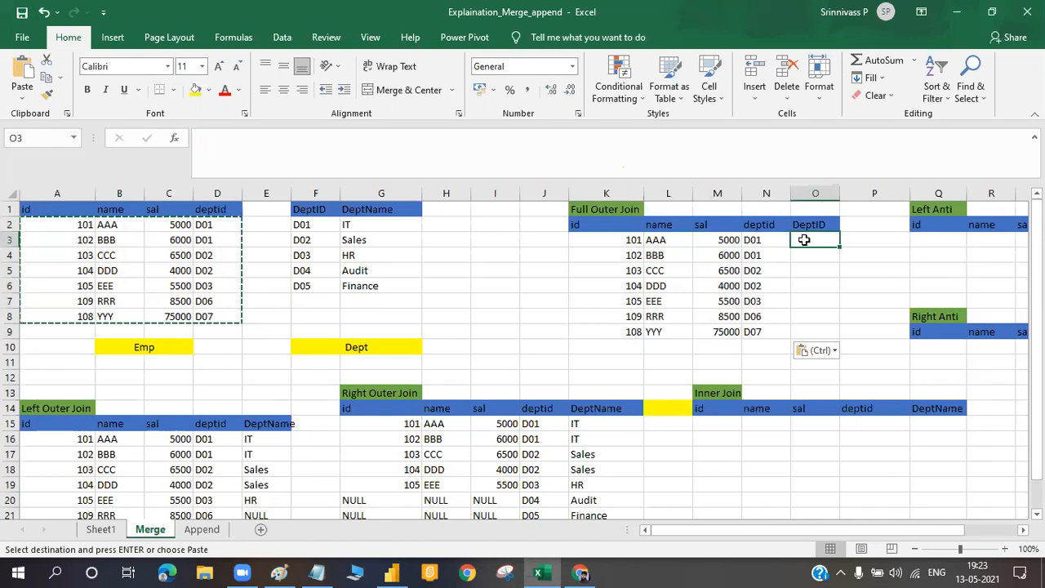
pyautogui.click(347, 228)
pyautogui.click(815, 243)
pyautogui.write('IT')
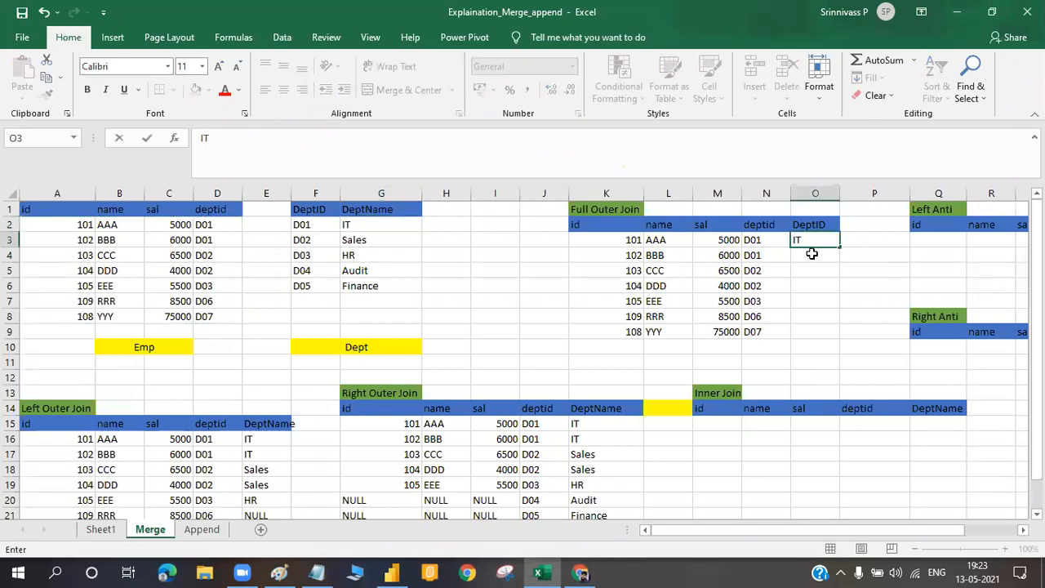
pyautogui.click(811, 254)
pyautogui.write('IT')
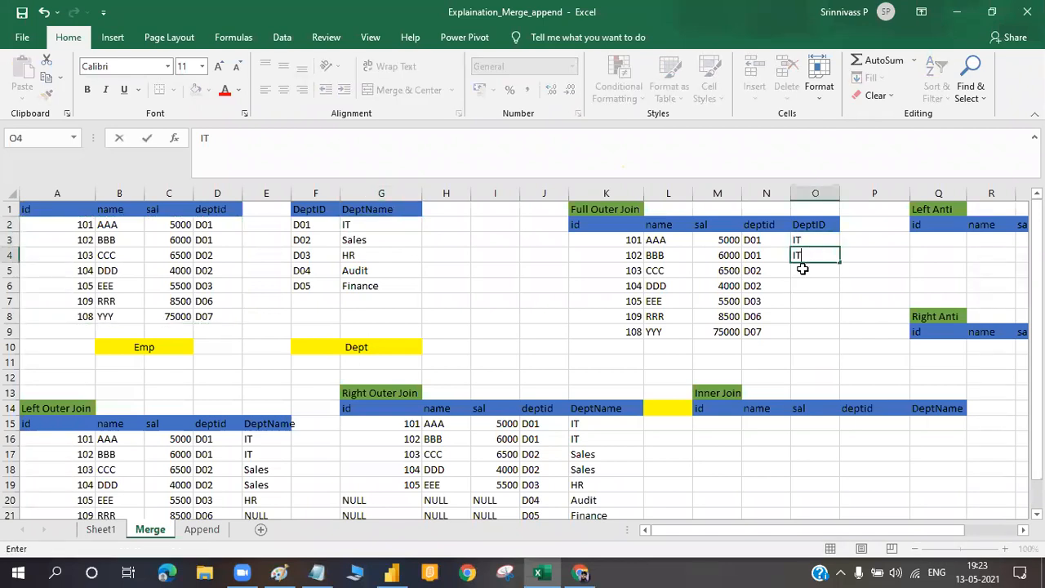
# Enter Sales for both D02 rows and HR for the D03 row in the Full Outer Join table's last column.
pyautogui.click(803, 269)
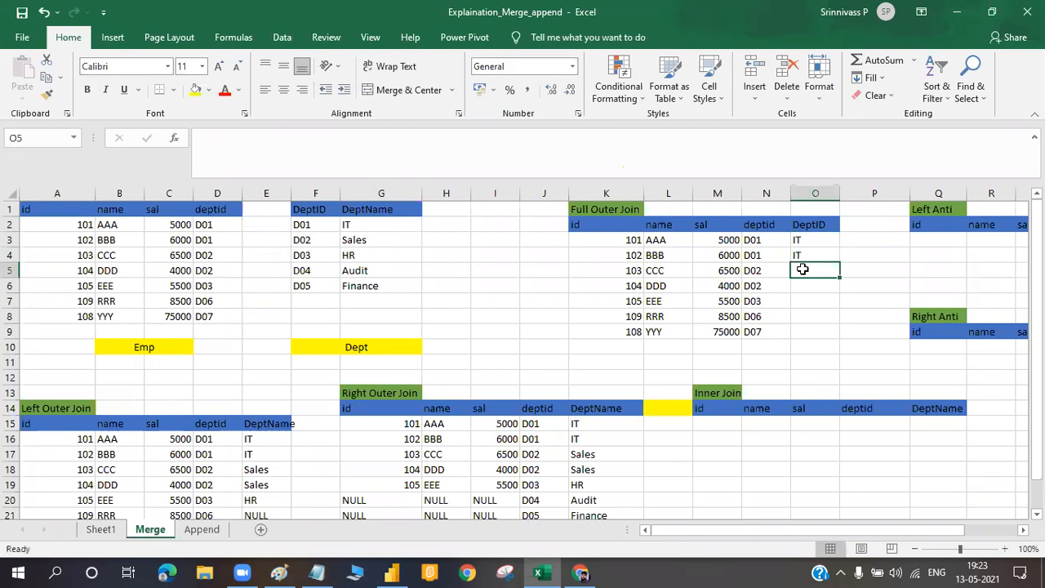
pyautogui.write('Sales')
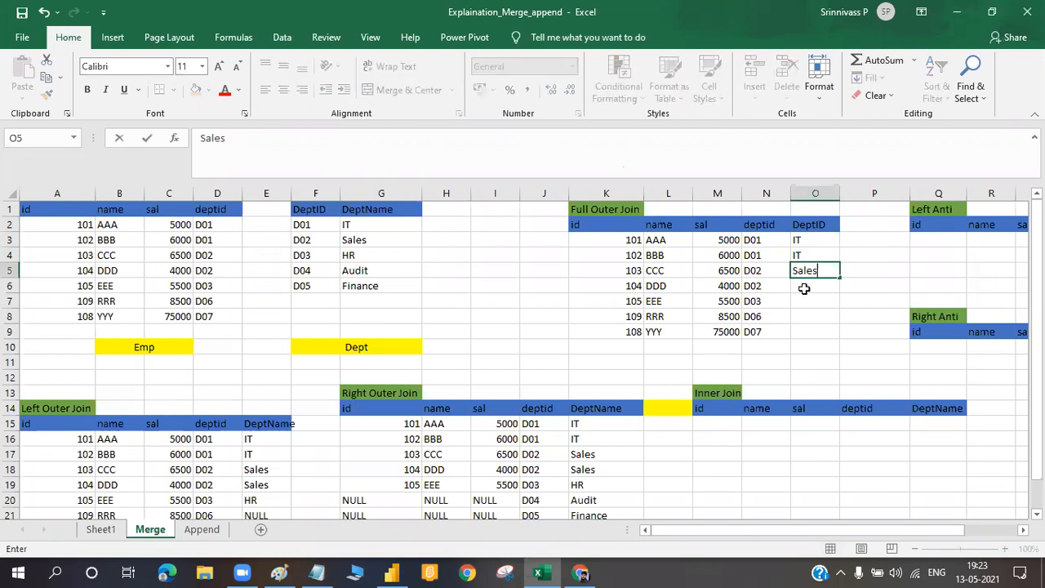
pyautogui.click(806, 287)
pyautogui.write('Sae')
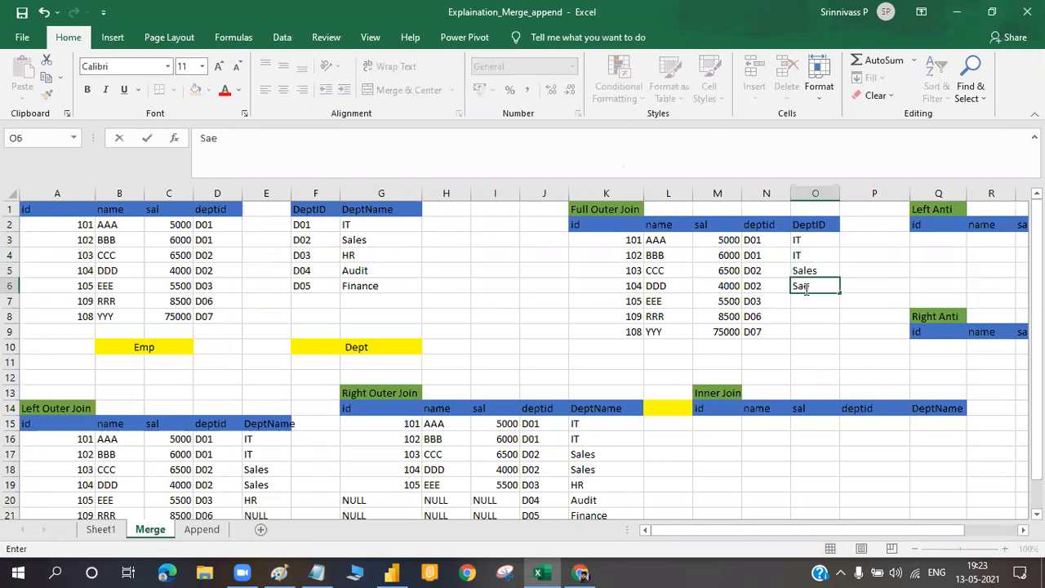
pyautogui.press('BackSpace')
pyautogui.write('les')
pyautogui.press('Return')
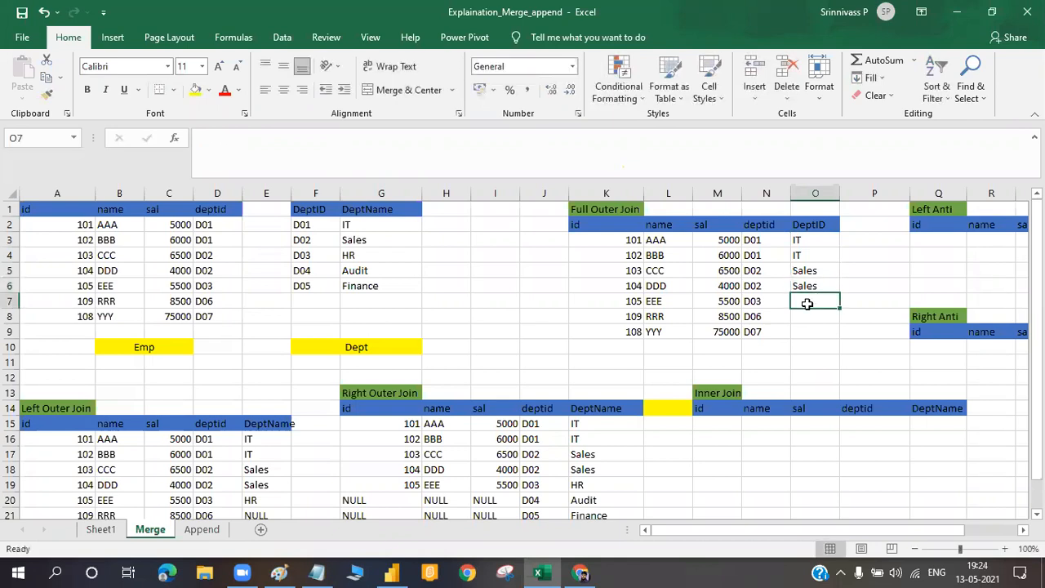
pyautogui.write('HR')
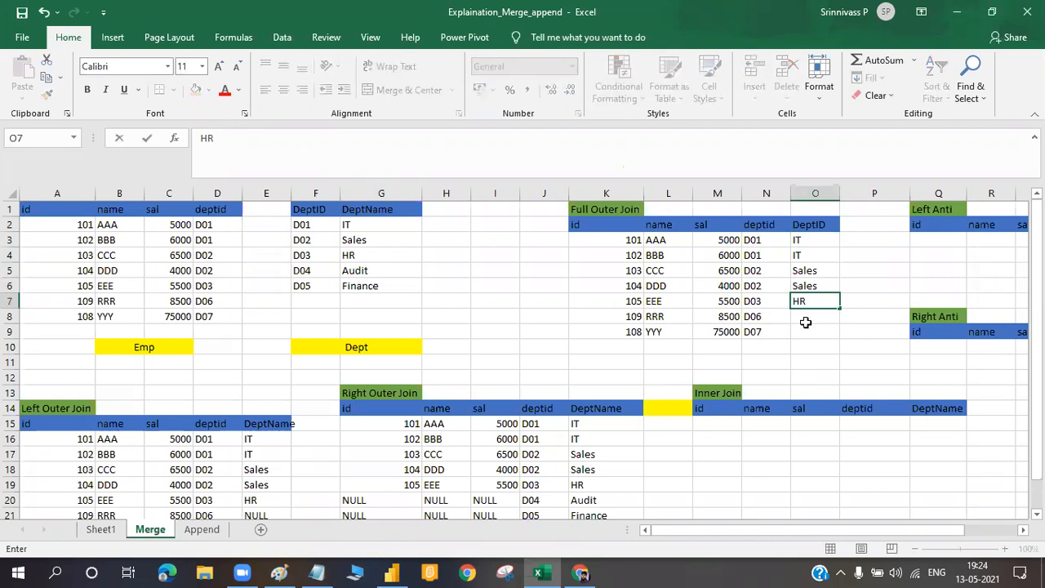
pyautogui.press('Return')
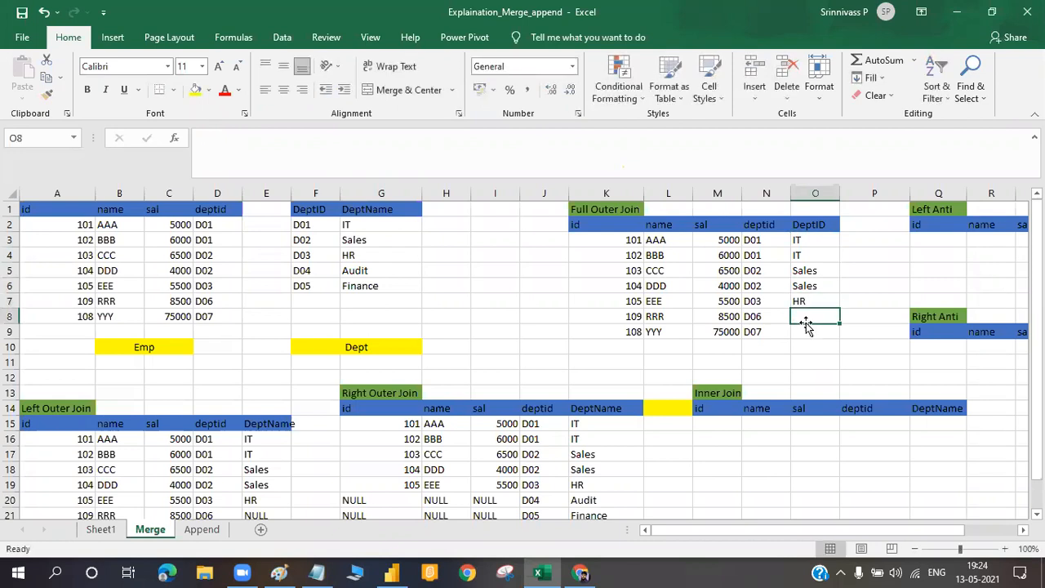
# Enter NULL for the unmatched D06 row and NUll for the D07 row in the Full Outer Join table's last column.
pyautogui.write('NULL')
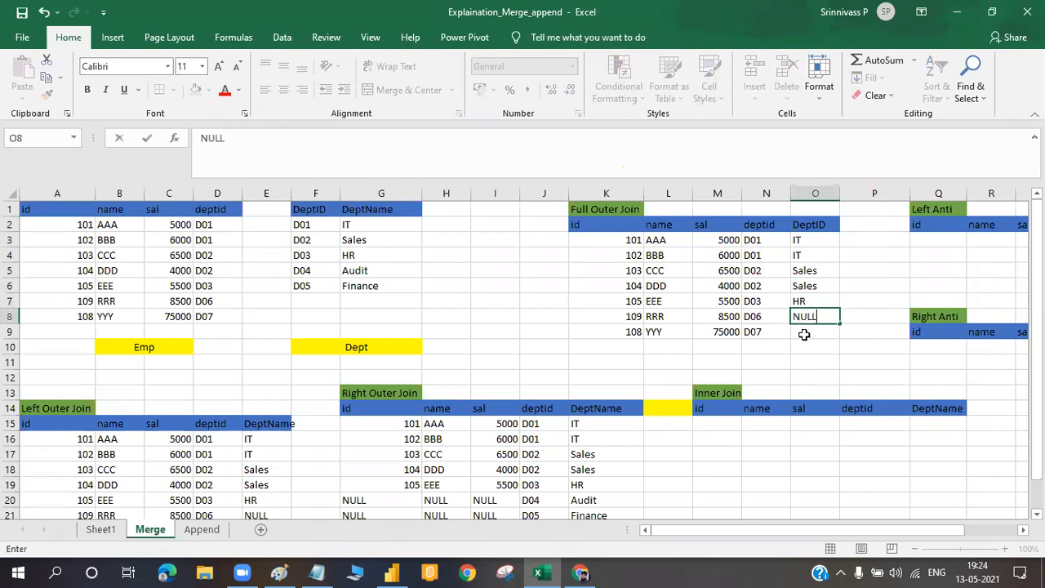
pyautogui.press('Return')
pyautogui.write('NUll')
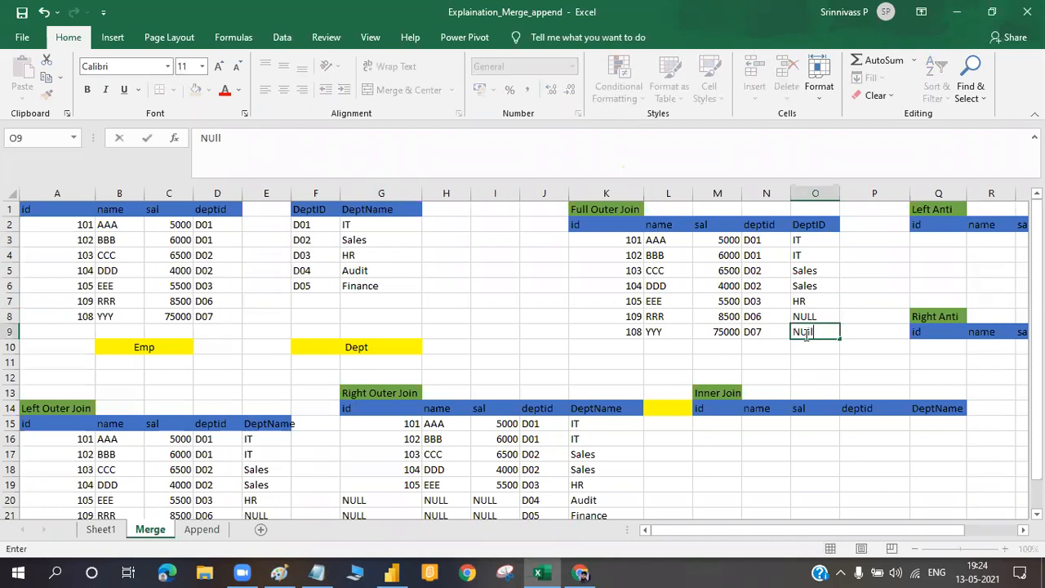
# Copy the department IDs D04 and D05 from Dept into the Full Outer Join's deptid column, starting at N10.
pyautogui.click(301, 269)
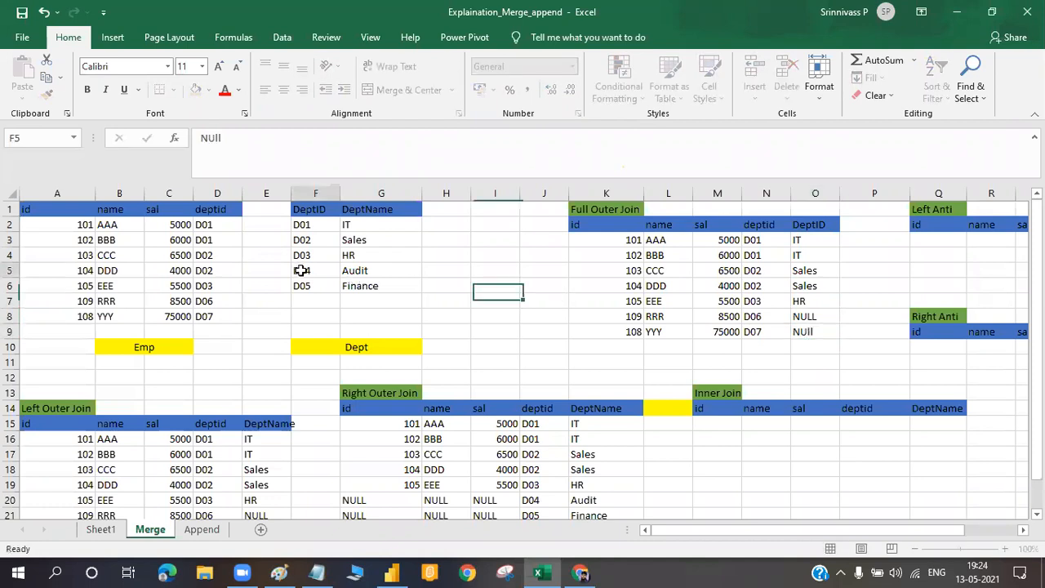
pyautogui.moveTo(300, 269); pyautogui.dragTo(304, 284)
pyautogui.hotkey('ctrl', 'c')
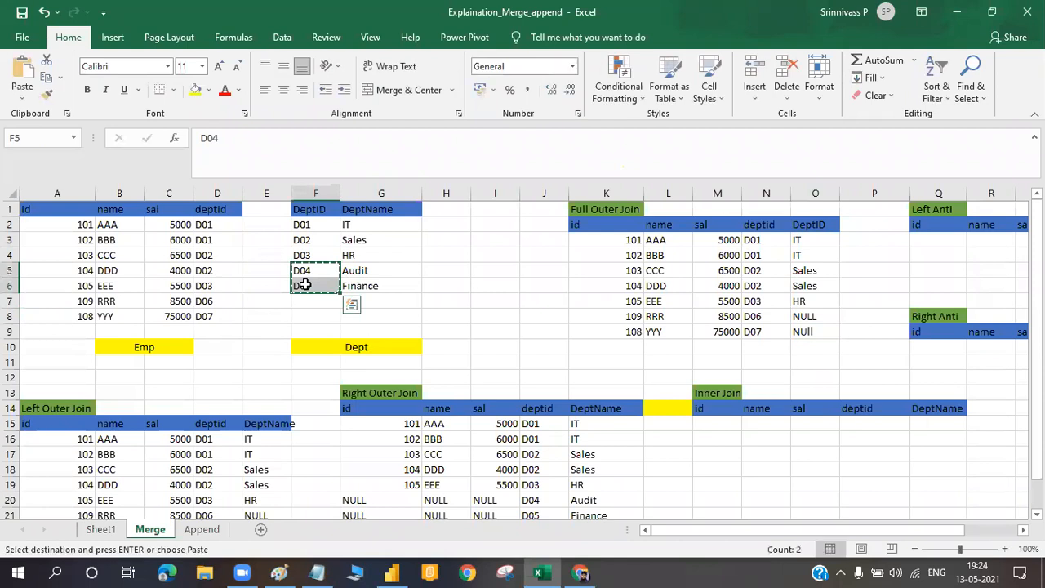
pyautogui.click(759, 347)
pyautogui.hotkey('ctrl', 'v')
# Copy the department names Audit and Finance from Dept into the Full Outer Join table, starting at O10.
pyautogui.click(818, 343)
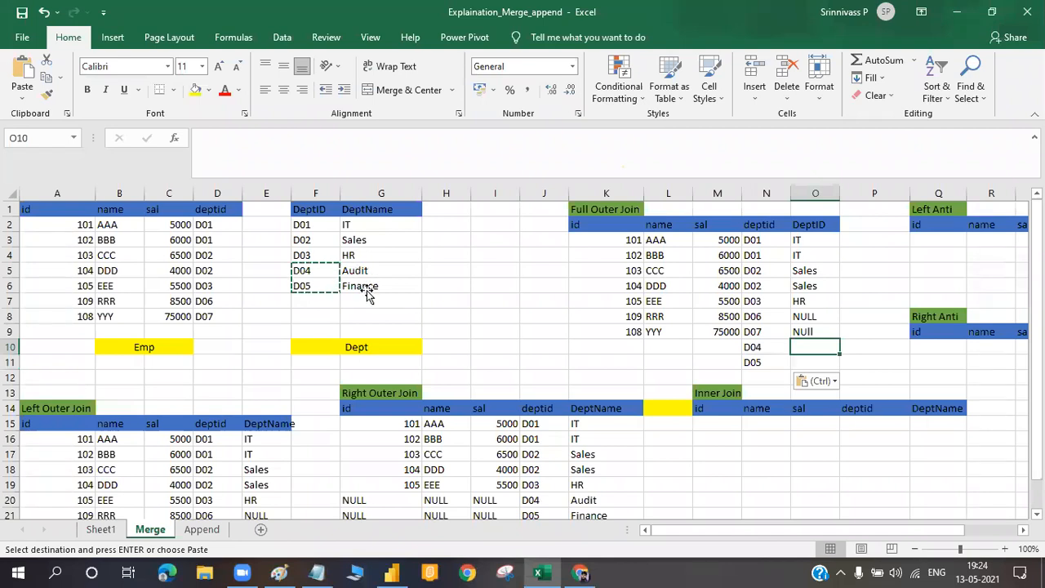
pyautogui.moveTo(359, 270); pyautogui.dragTo(367, 295)
pyautogui.hotkey('ctrl', 'c')
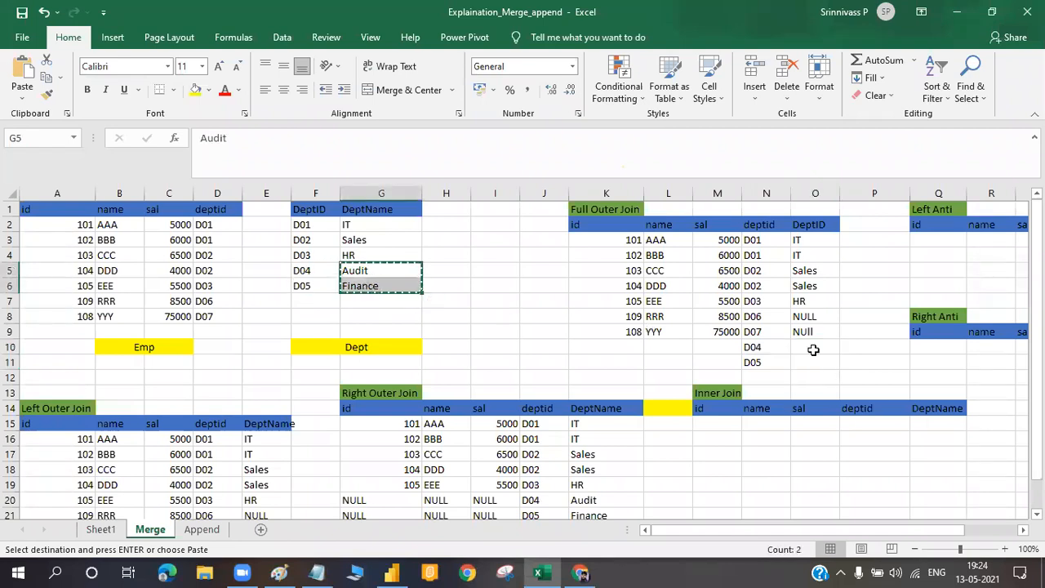
pyautogui.click(812, 350)
pyautogui.hotkey('ctrl', 'v')
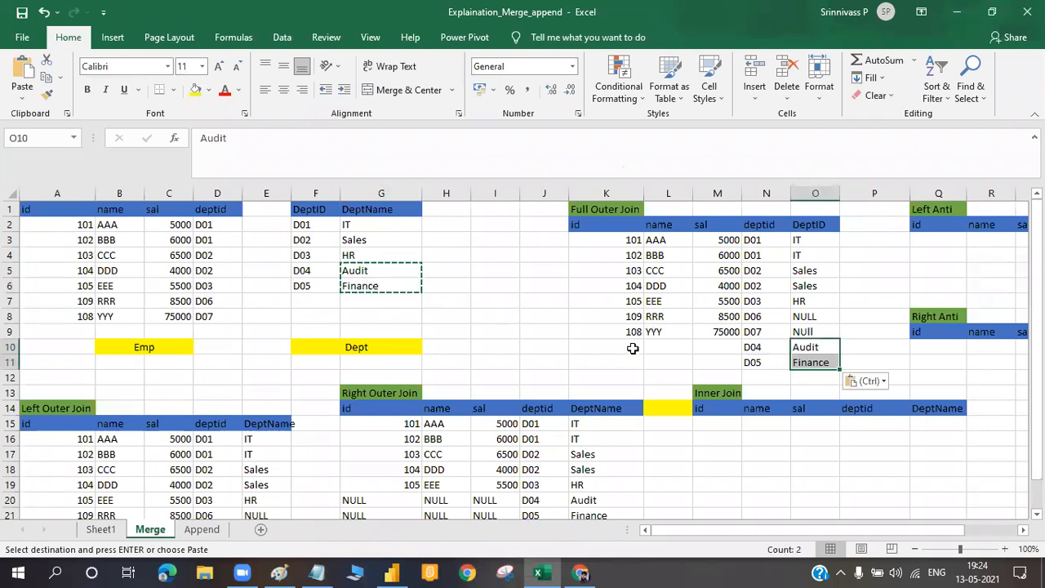
# Enter NULL as the id, name and sal of the D04 row in the Full Outer Join table.
pyautogui.click(633, 349)
pyautogui.write('NU')
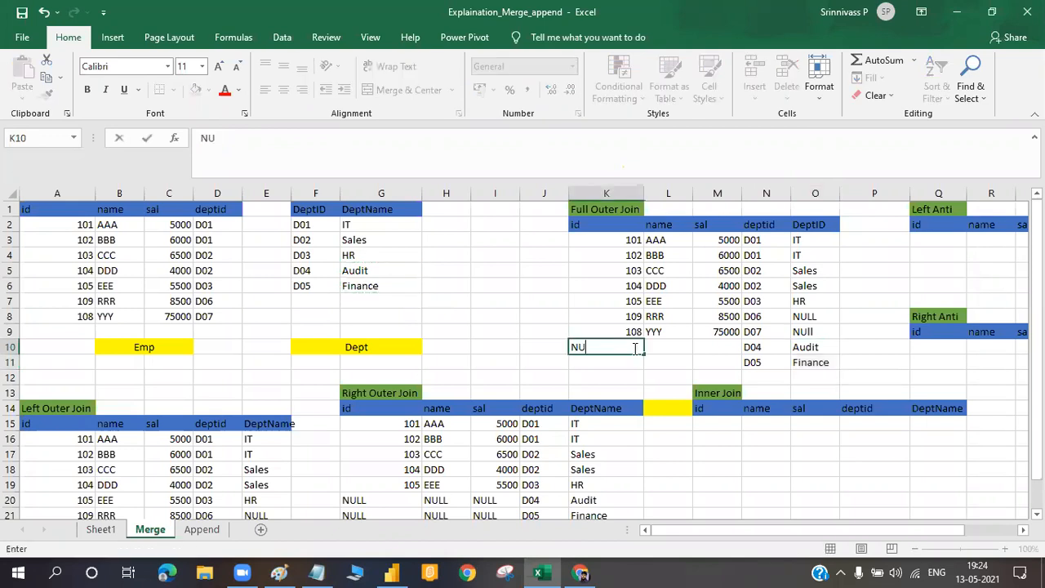
pyautogui.write('LL')
pyautogui.click(678, 344)
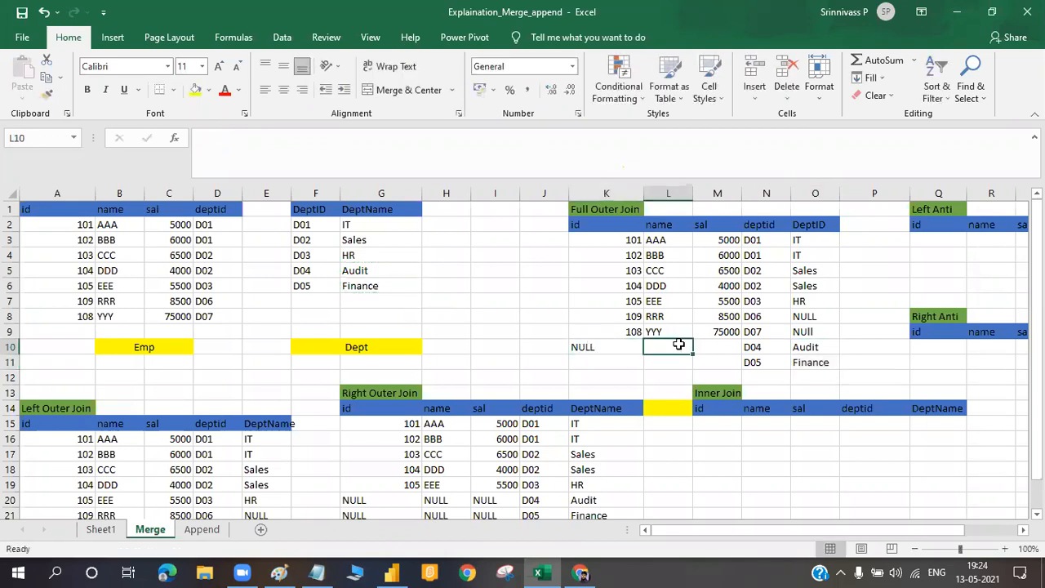
pyautogui.write('NULL')
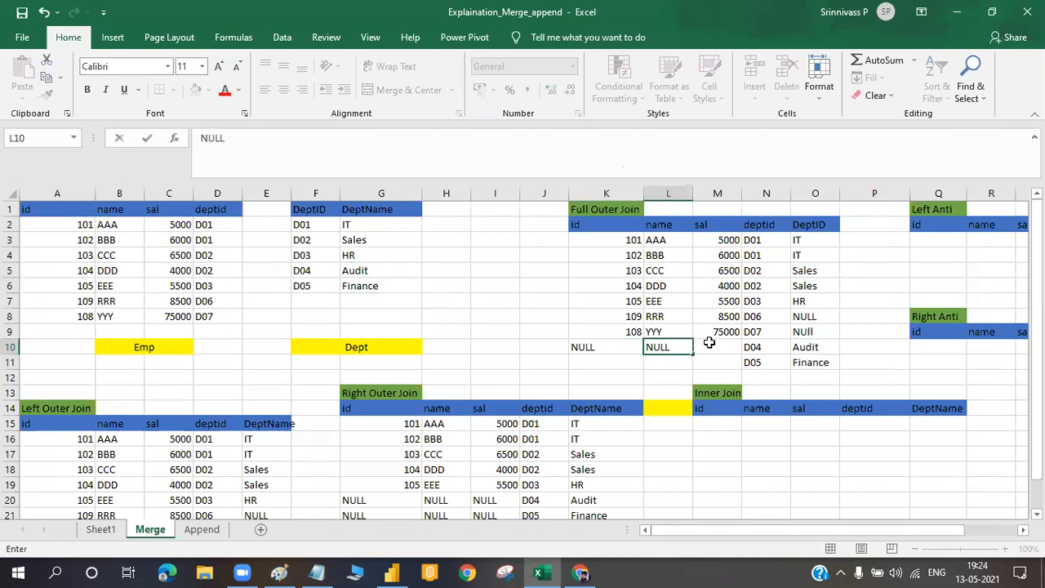
pyautogui.click(710, 343)
pyautogui.write('N')
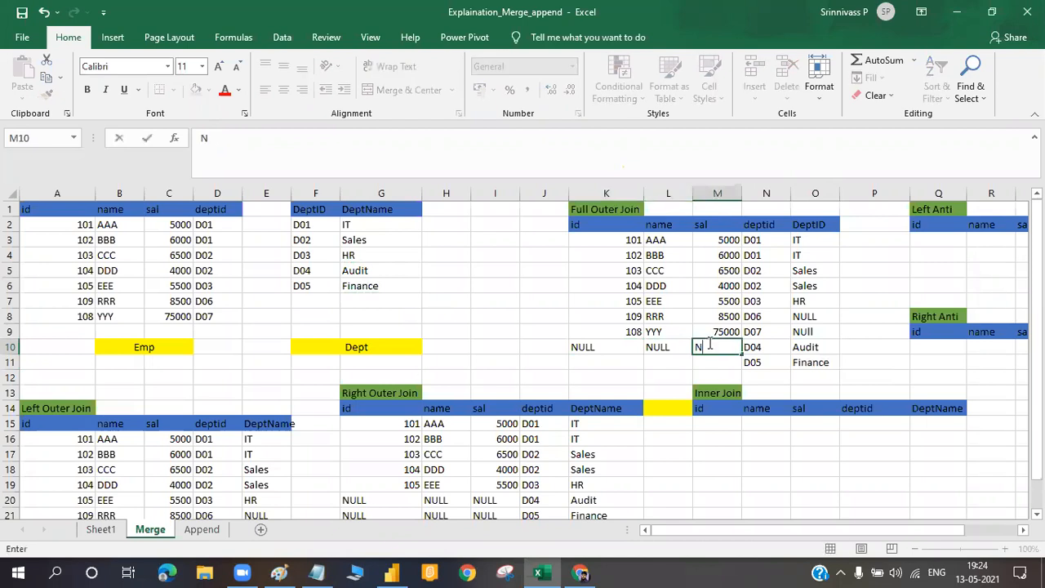
pyautogui.write('ULL')
pyautogui.click(756, 373)
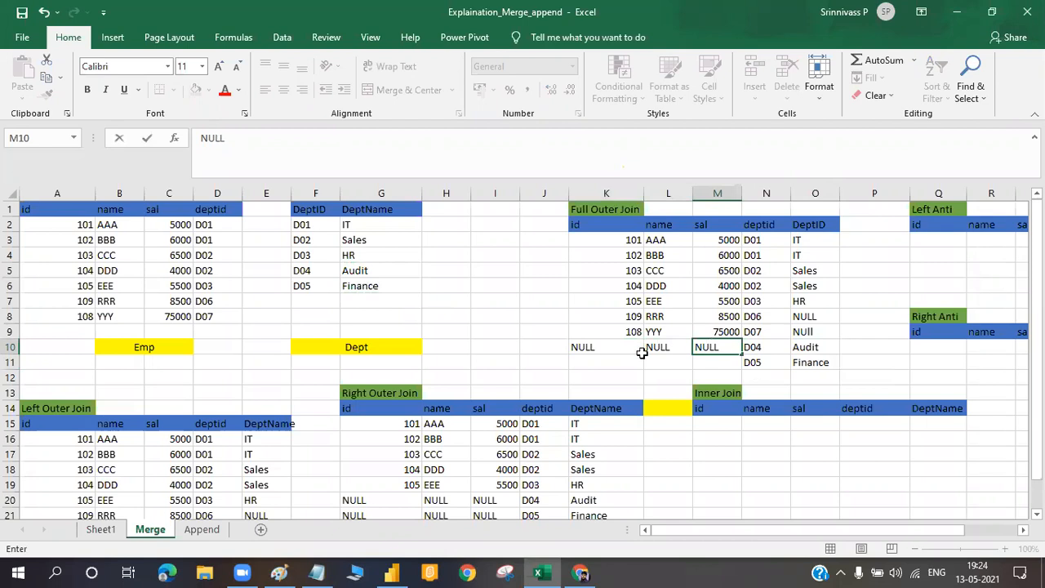
# Fill the D04 row's NULL values for id, name and sal down into the D05 row of the Full Outer Join table.
pyautogui.click(598, 349)
pyautogui.hotkey('shift', 'Right')
pyautogui.hotkey('shift', 'Right')
pyautogui.hotkey('shift', 'Down')
pyautogui.hotkey('shift', 'Down')
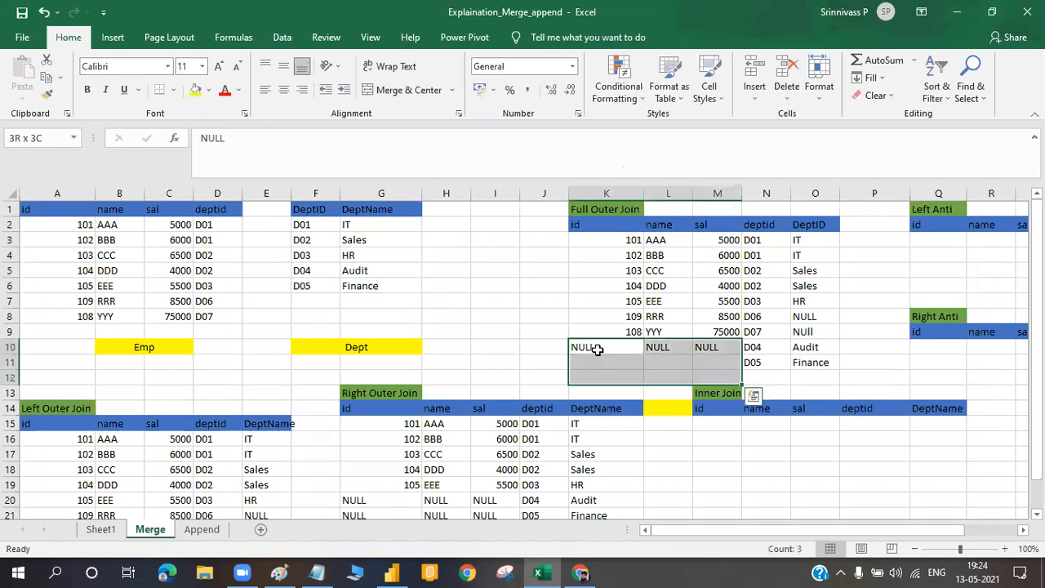
pyautogui.hotkey('shift', 'Up')
pyautogui.hotkey('ctrl', 'd')
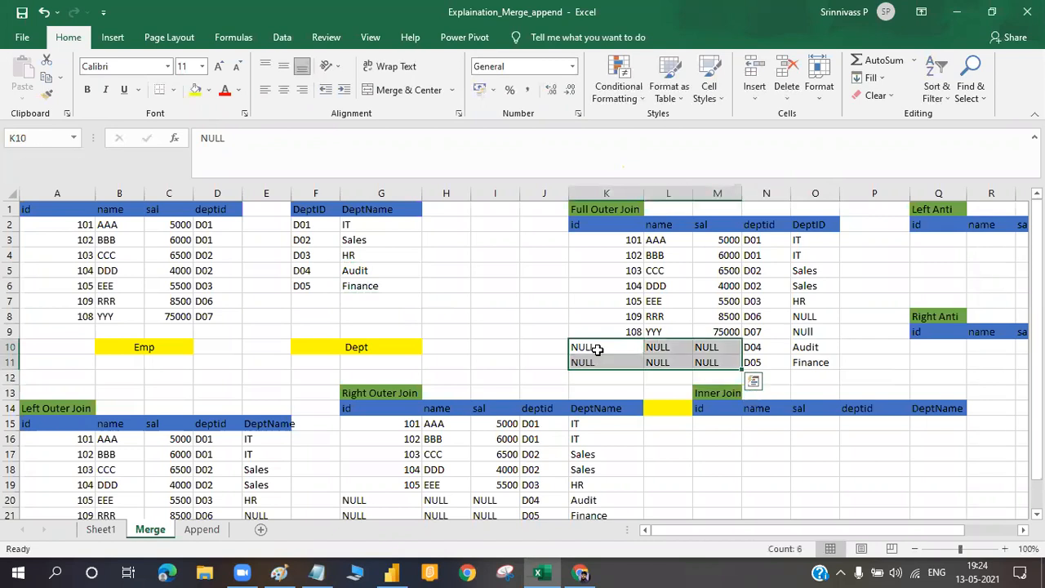
pyautogui.click(833, 369)
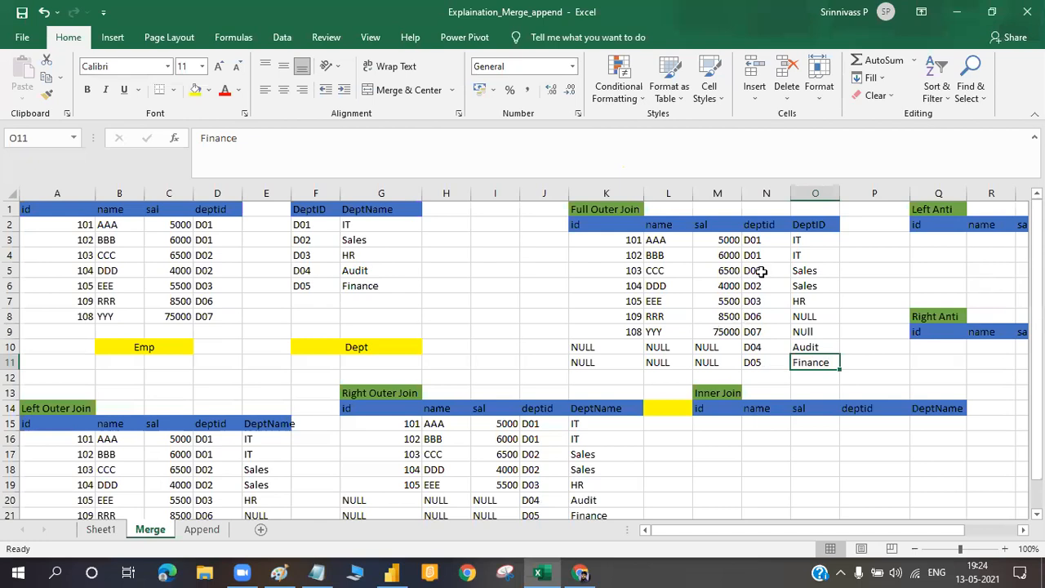
# Review the Full Outer Join table's employee records and department names, and check the join diagrams in Paint before returning to the Excel sheet.
pyautogui.moveTo(612, 240); pyautogui.dragTo(757, 311)
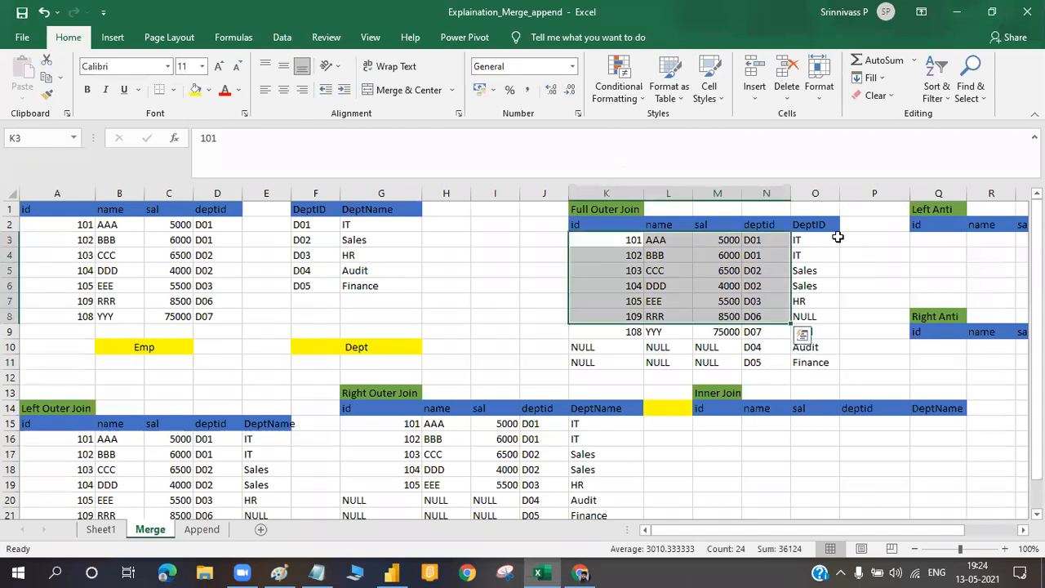
pyautogui.moveTo(806, 237); pyautogui.dragTo(831, 307)
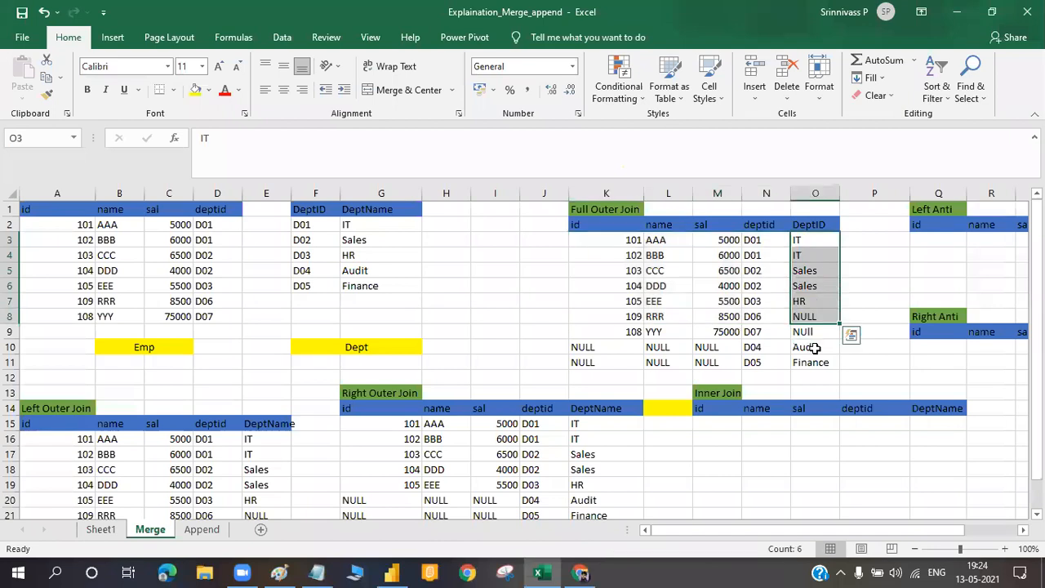
pyautogui.moveTo(808, 350); pyautogui.dragTo(817, 368)
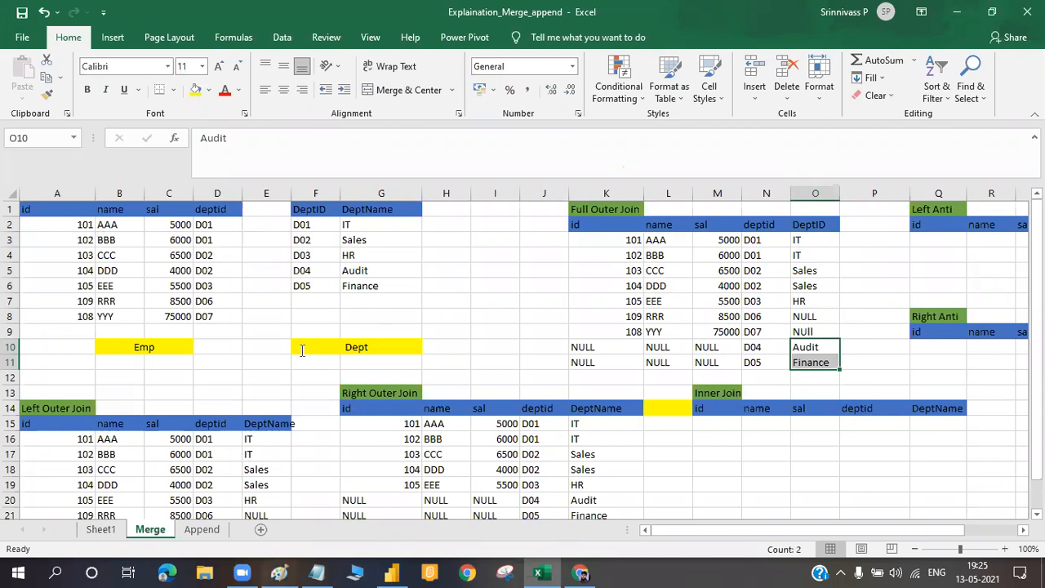
pyautogui.hotkey('alt', 'Tab')
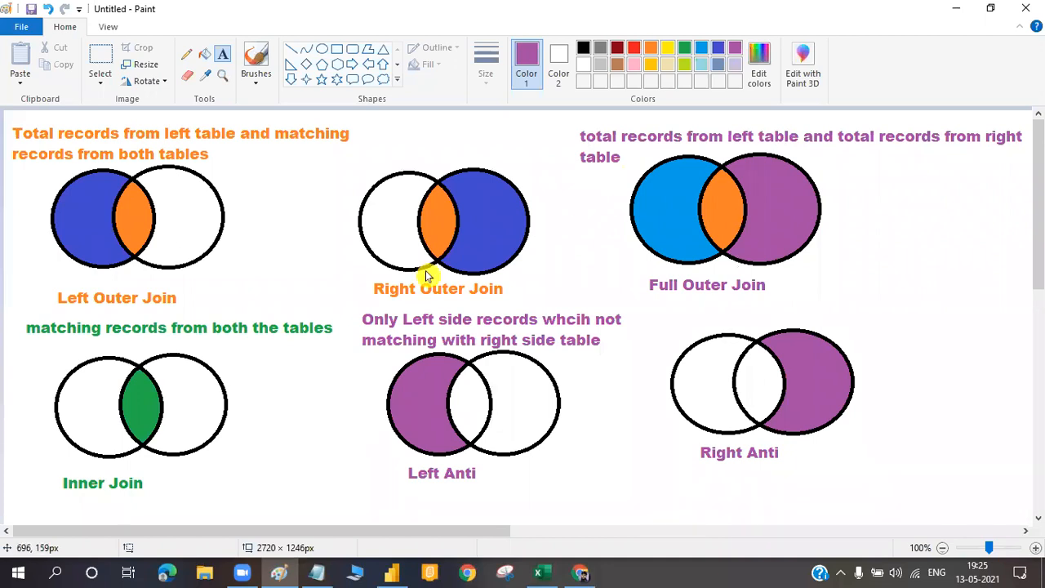
pyautogui.hotkey('alt', 'Tab')
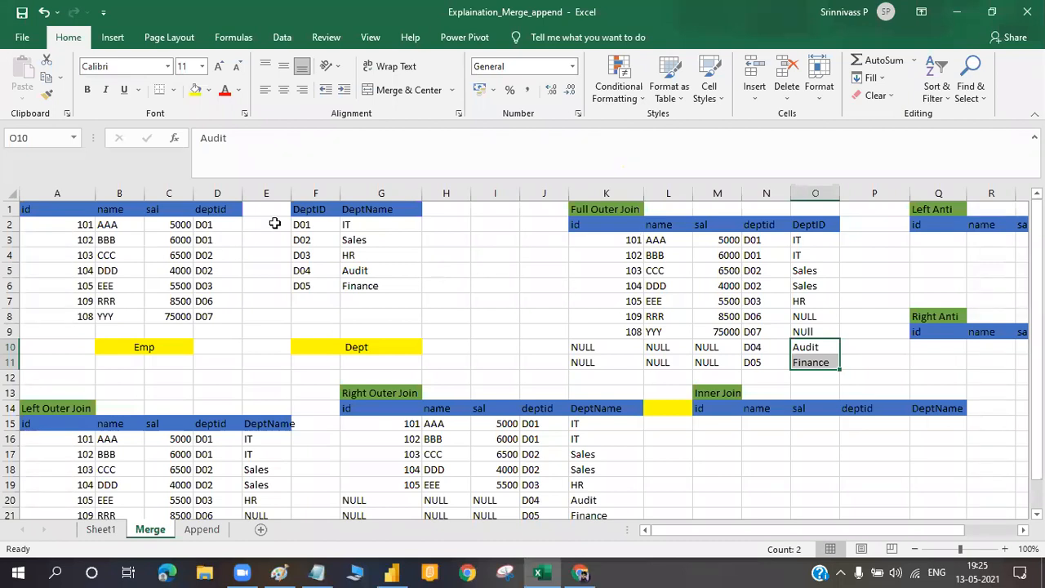
# Match department IDs D01 to D03 between Emp and Dept, and copy Emp rows 101 to 105 into the Inner Join table, starting at M15.
pyautogui.moveTo(303, 226); pyautogui.dragTo(306, 253)
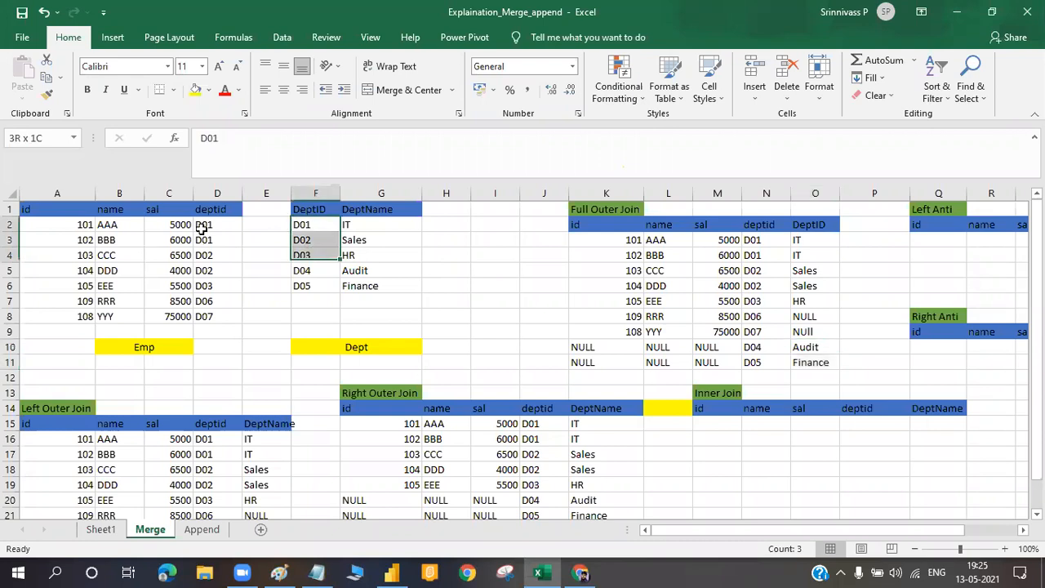
pyautogui.moveTo(202, 229); pyautogui.dragTo(203, 283)
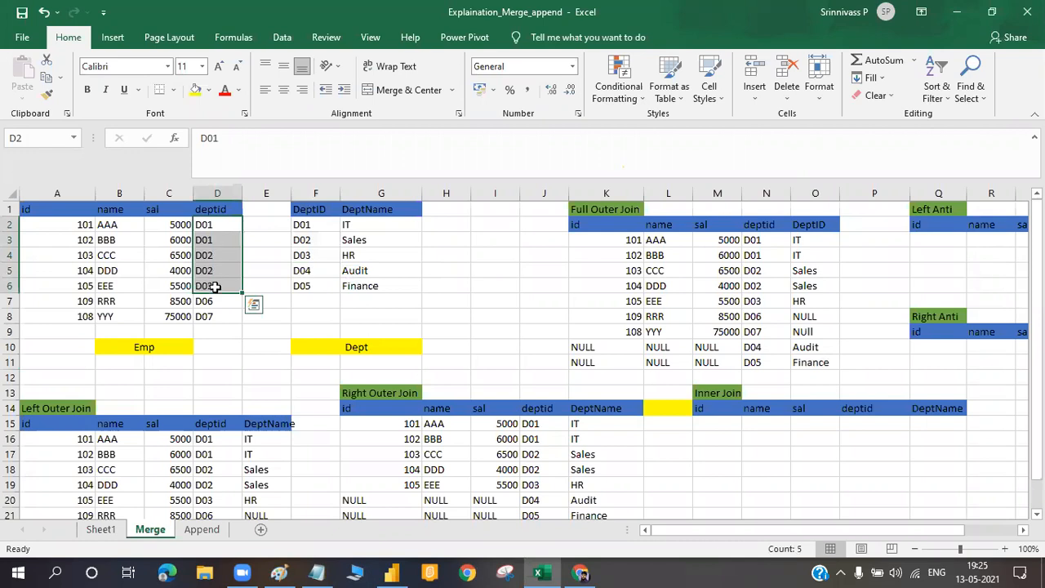
pyautogui.click(215, 286)
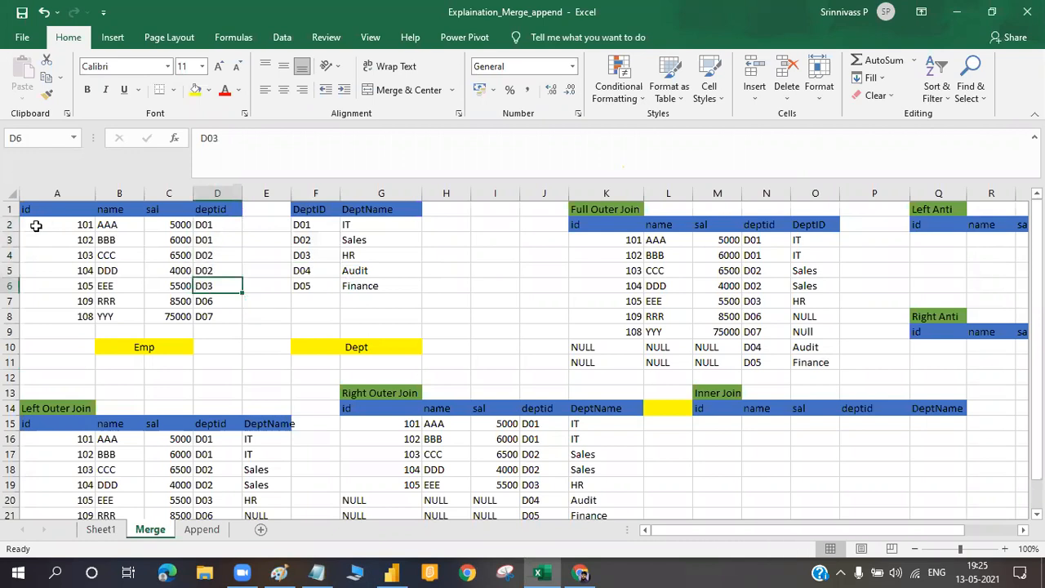
pyautogui.moveTo(75, 226); pyautogui.dragTo(206, 281)
pyautogui.hotkey('ctrl', 'c')
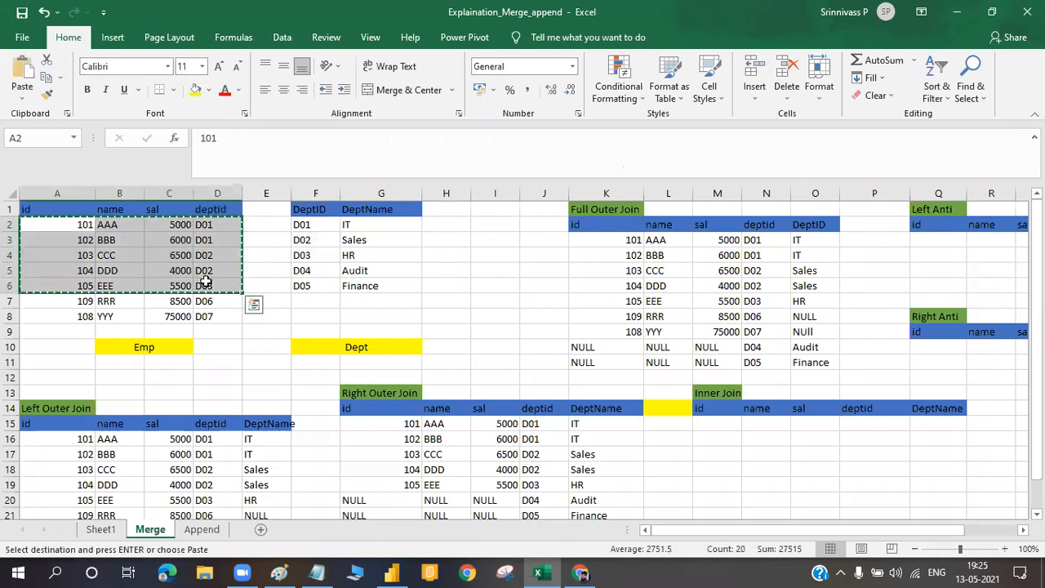
pyautogui.click(709, 429)
pyautogui.hotkey('ctrl', 'v')
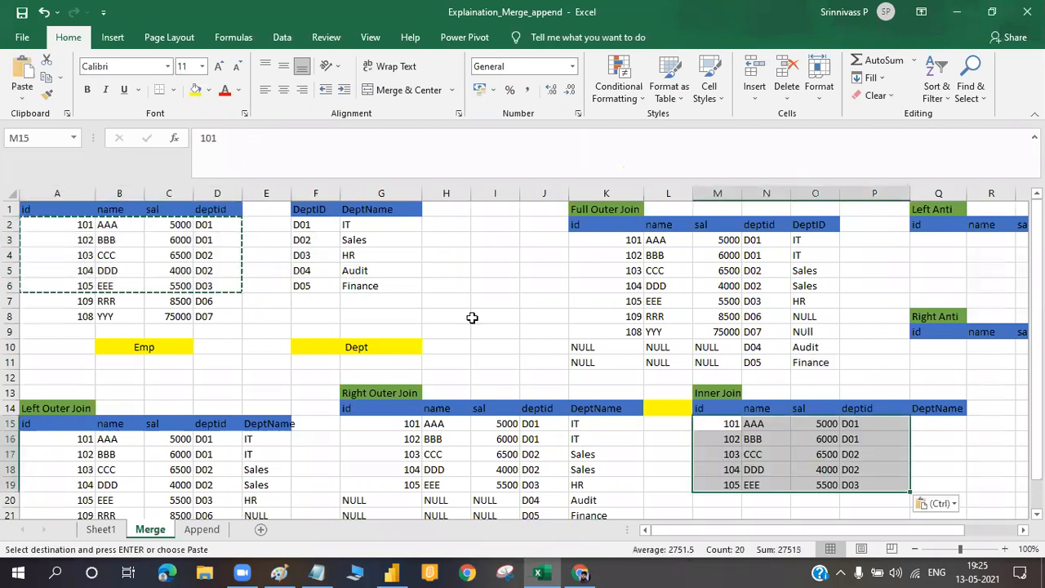
# Enter IT as the DeptName for both D01 rows in the Inner Join table.
pyautogui.click(929, 425)
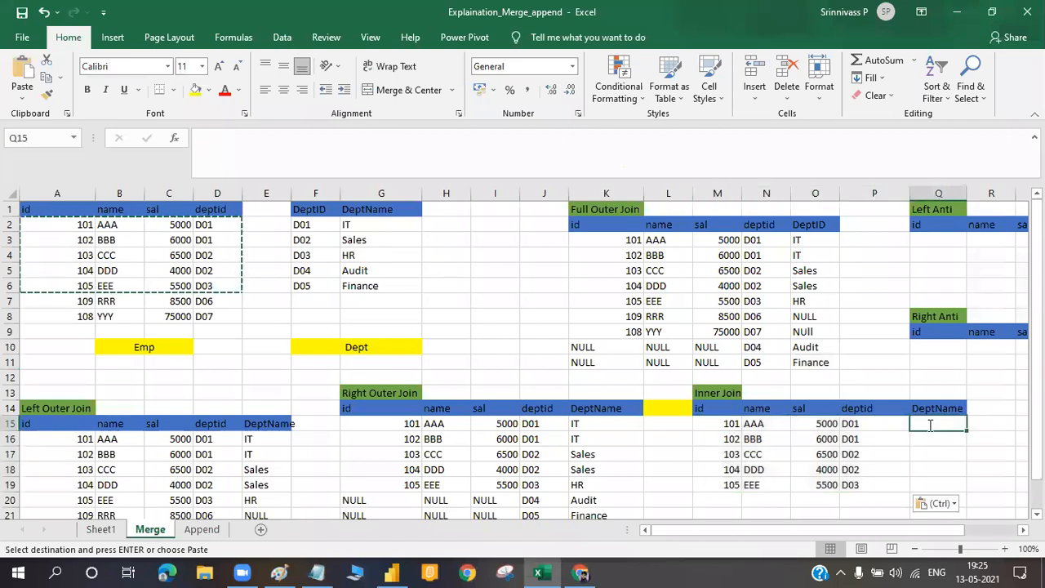
pyautogui.write('IT')
pyautogui.press('Return')
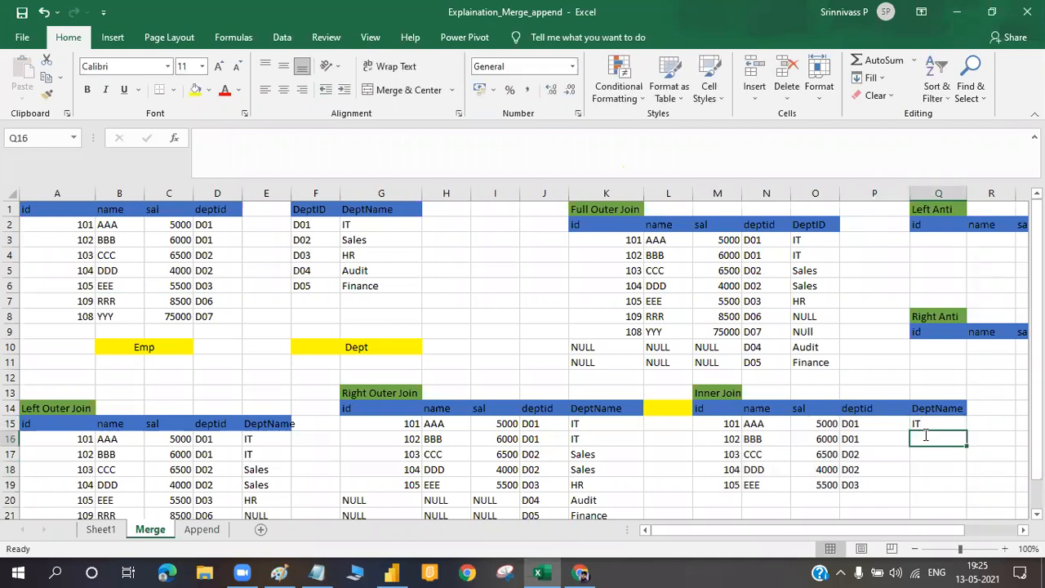
pyautogui.write('IT')
pyautogui.press('Return')
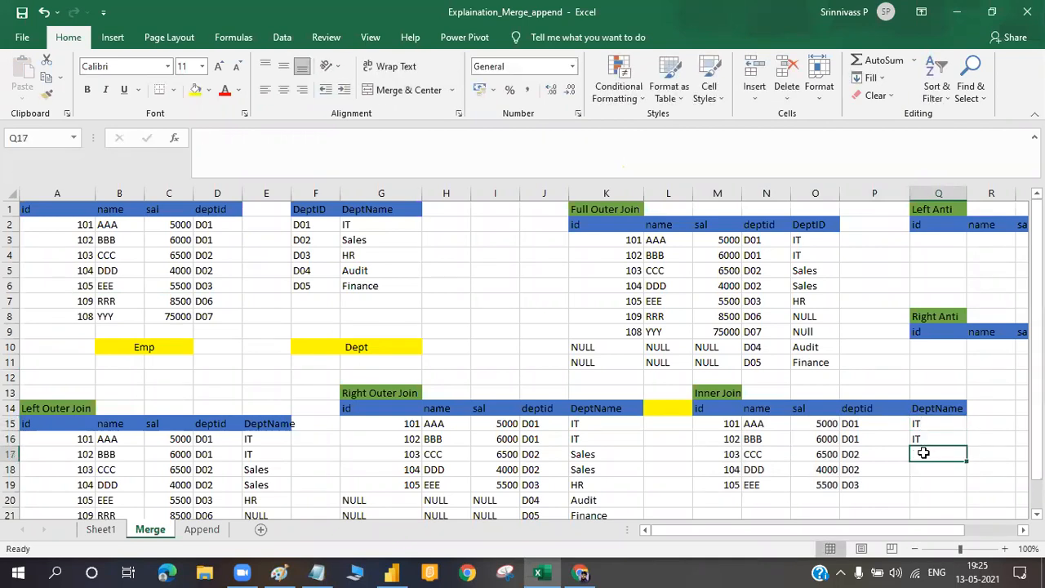
# Enter Sales as the DeptName for both D02 rows and HR for the D03 row in the Inner Join table.
pyautogui.write('Sale')
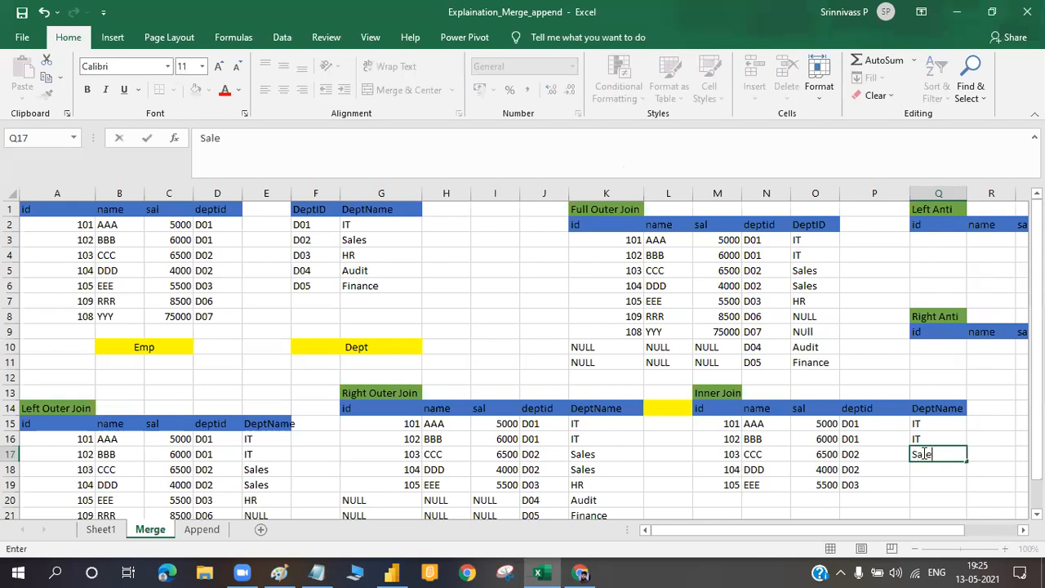
pyautogui.write('s')
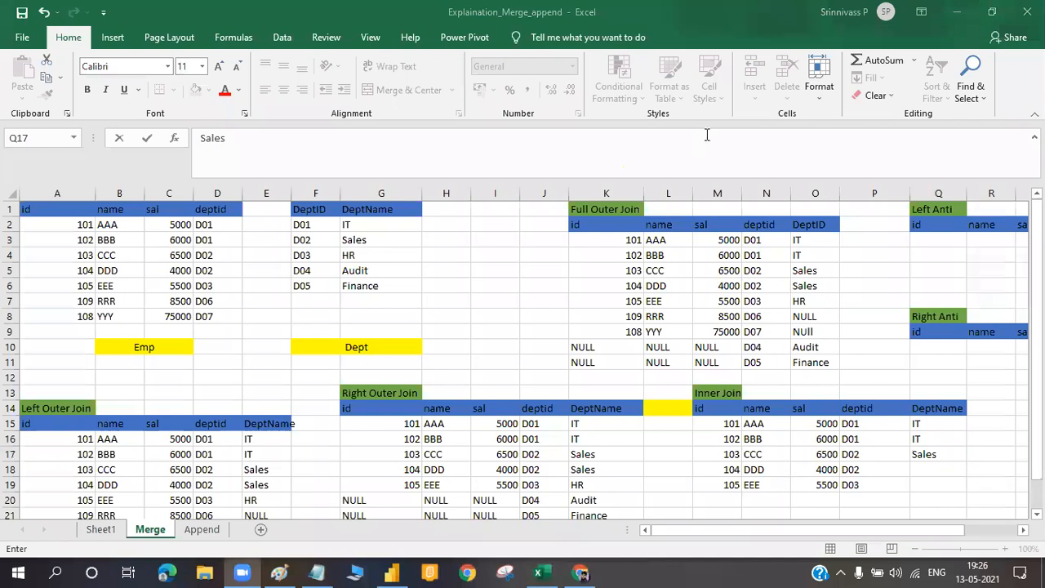
pyautogui.click(935, 463)
pyautogui.click(931, 468)
pyautogui.write('Sales')
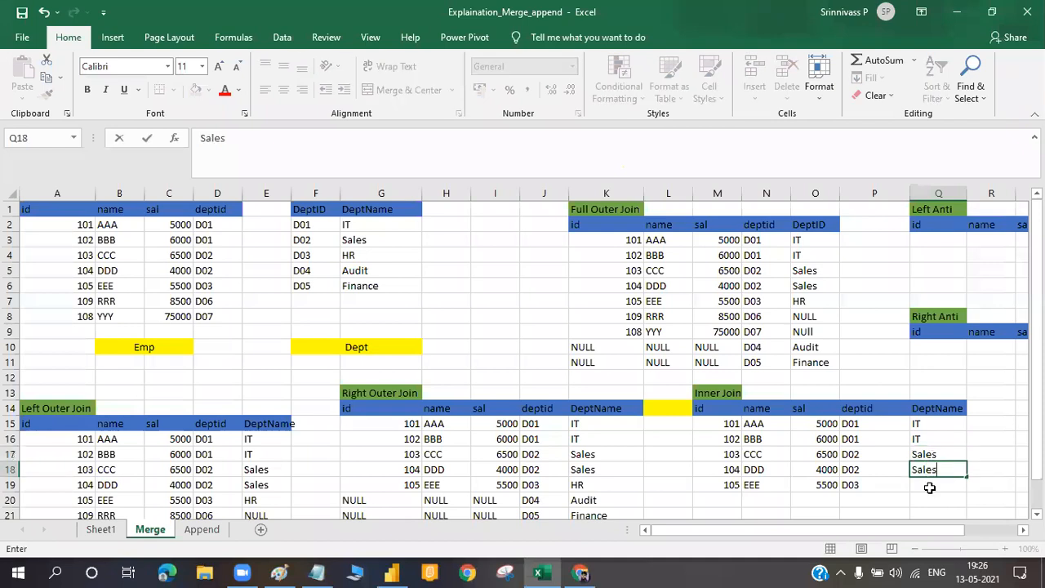
pyautogui.click(929, 488)
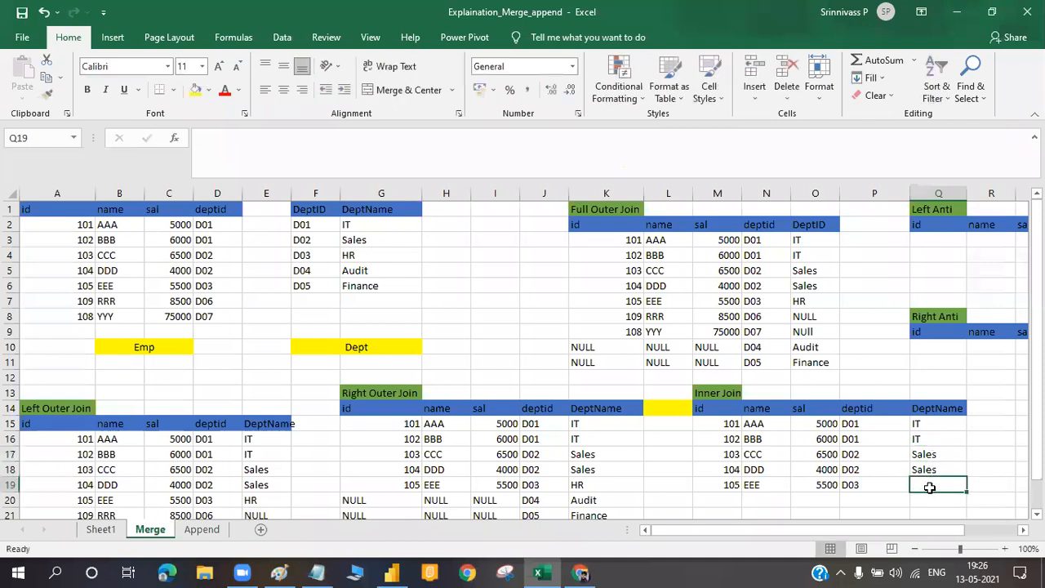
pyautogui.write('HR')
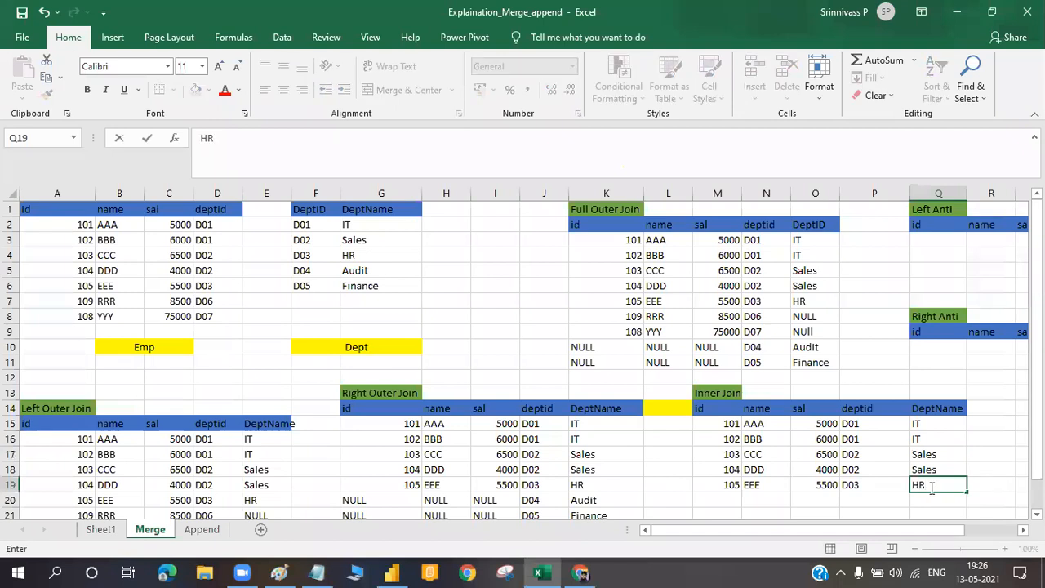
pyautogui.click(1008, 454)
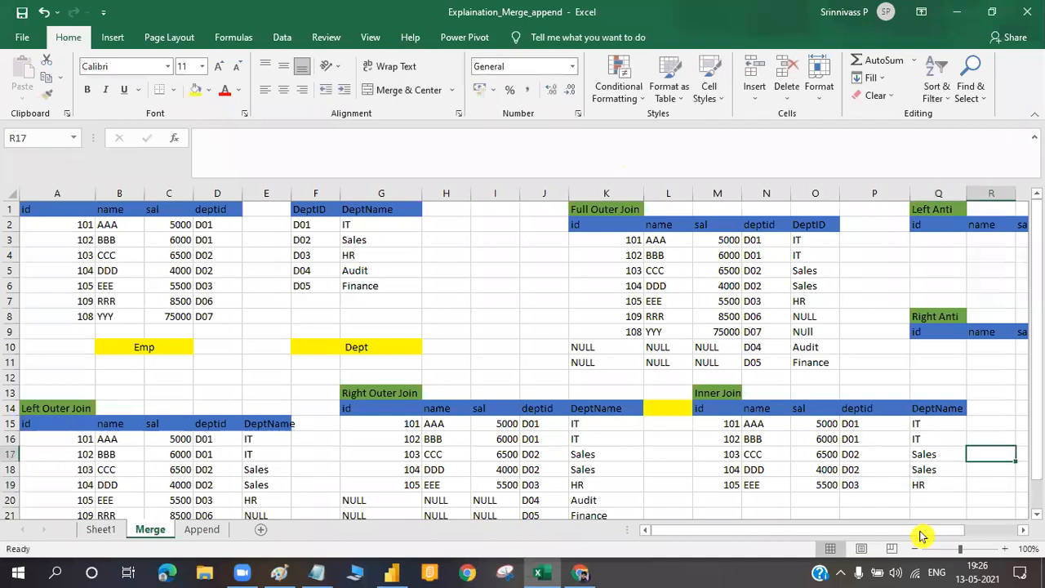
# Check the join diagrams in Paint, and back in the Excel sheet compare Emp's D06 and D07 rows with the Dept table's department IDs.
pyautogui.moveTo(929, 535); pyautogui.dragTo(904, 543)
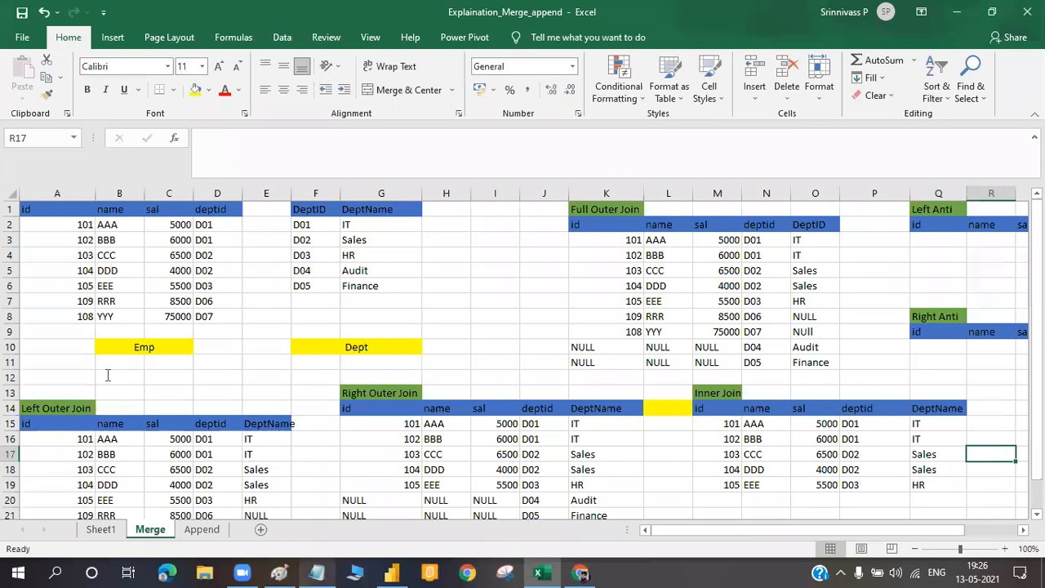
pyautogui.hotkey('alt', 'Tab')
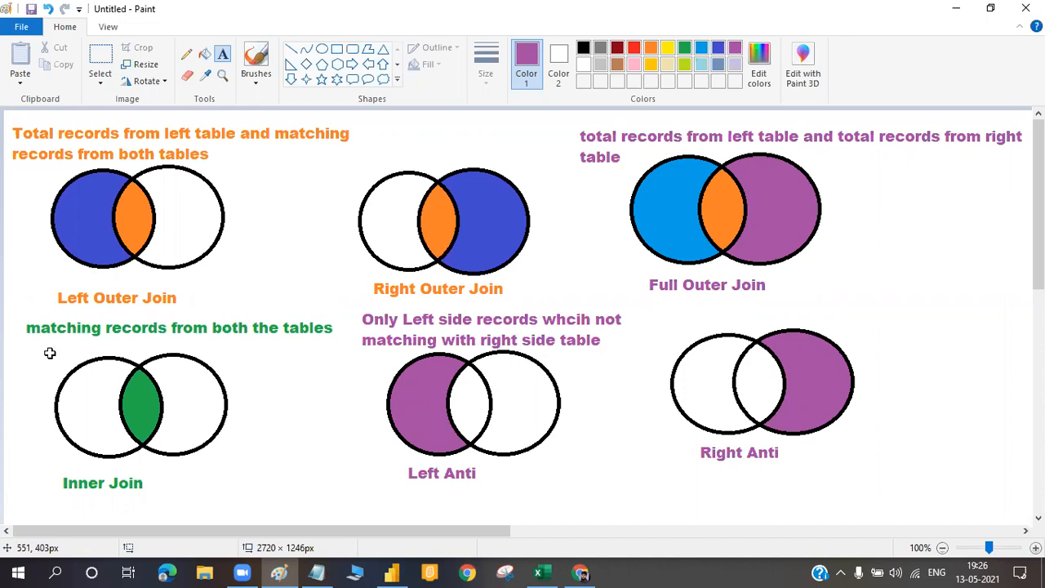
pyautogui.hotkey('alt', 'Tab')
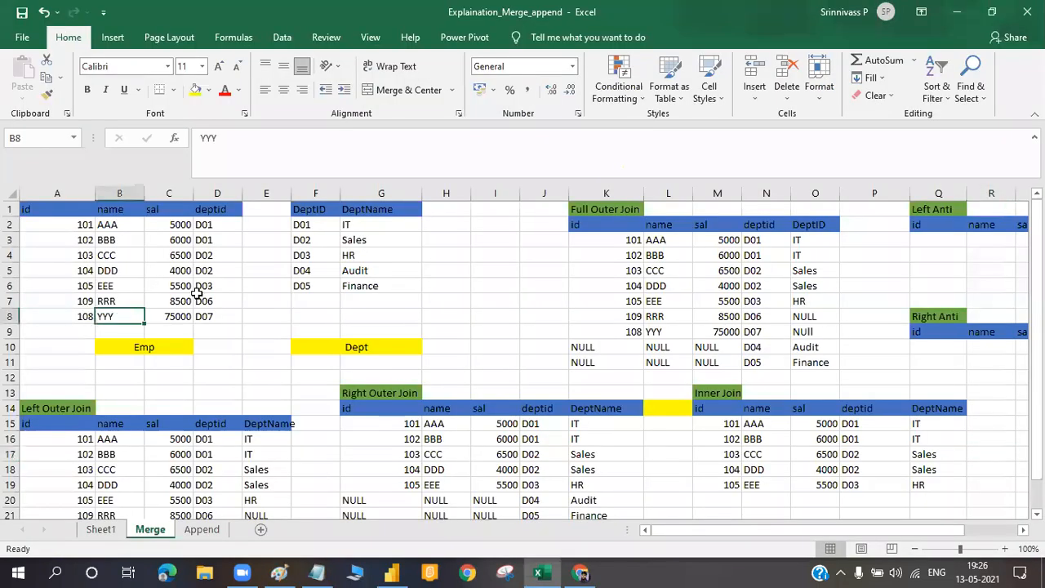
pyautogui.moveTo(203, 302); pyautogui.dragTo(205, 315)
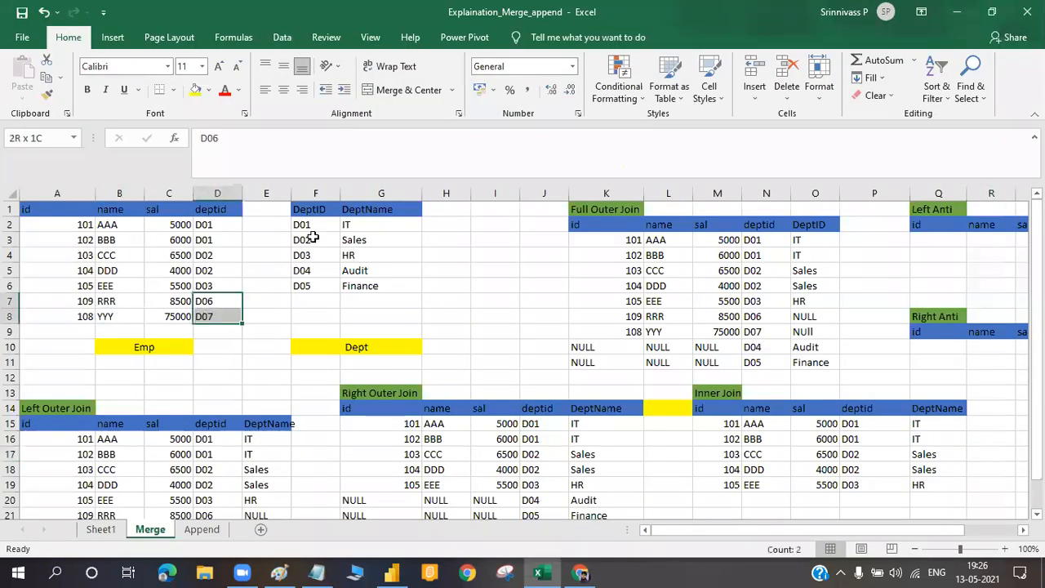
pyautogui.moveTo(306, 239); pyautogui.dragTo(363, 286)
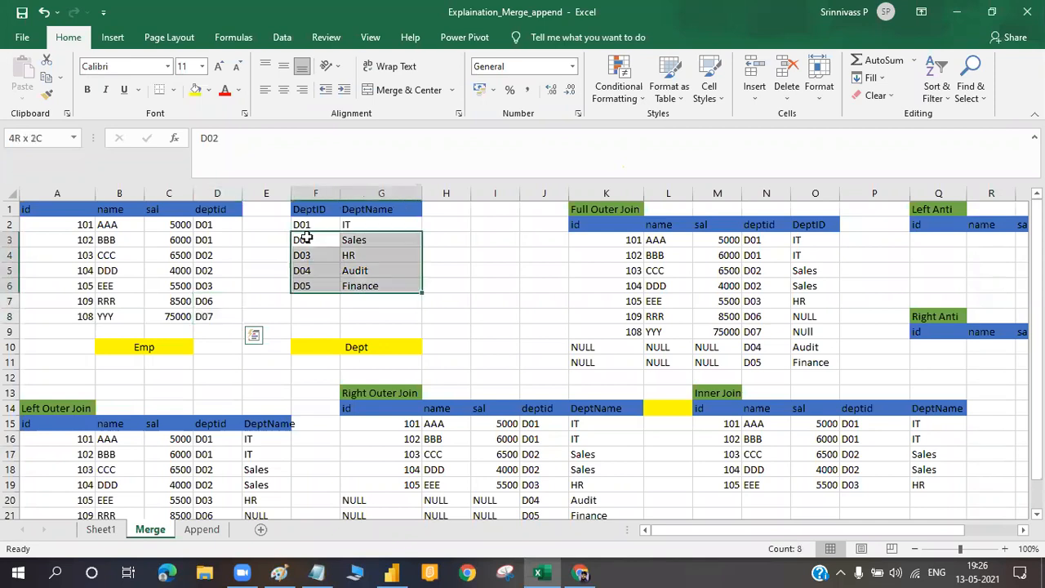
pyautogui.click(205, 299)
pyautogui.moveTo(205, 316); pyautogui.dragTo(217, 307)
pyautogui.moveTo(297, 223); pyautogui.dragTo(356, 276)
pyautogui.moveTo(57, 301); pyautogui.dragTo(197, 316)
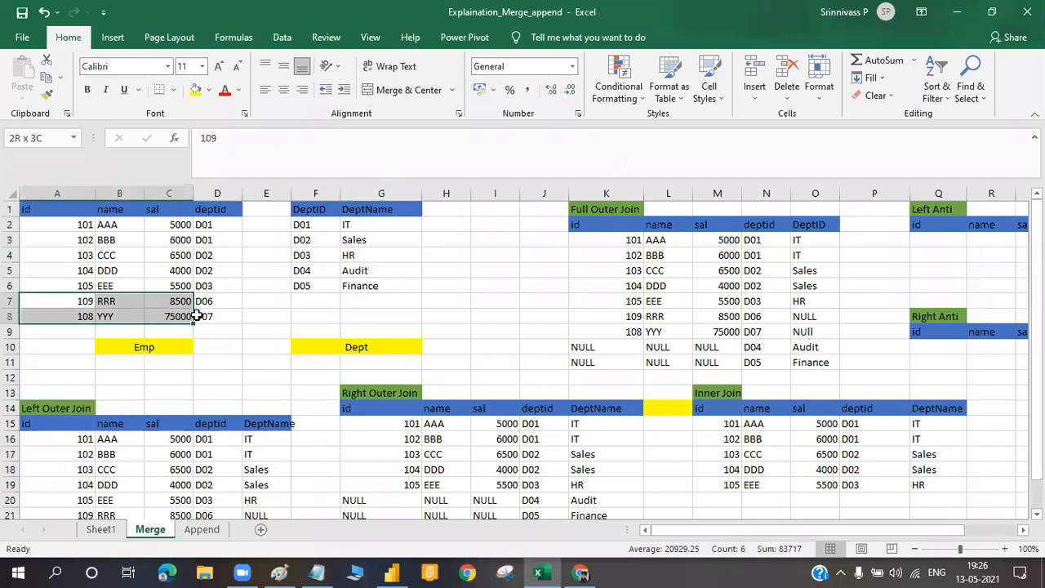
pyautogui.moveTo(299, 225); pyautogui.dragTo(383, 285)
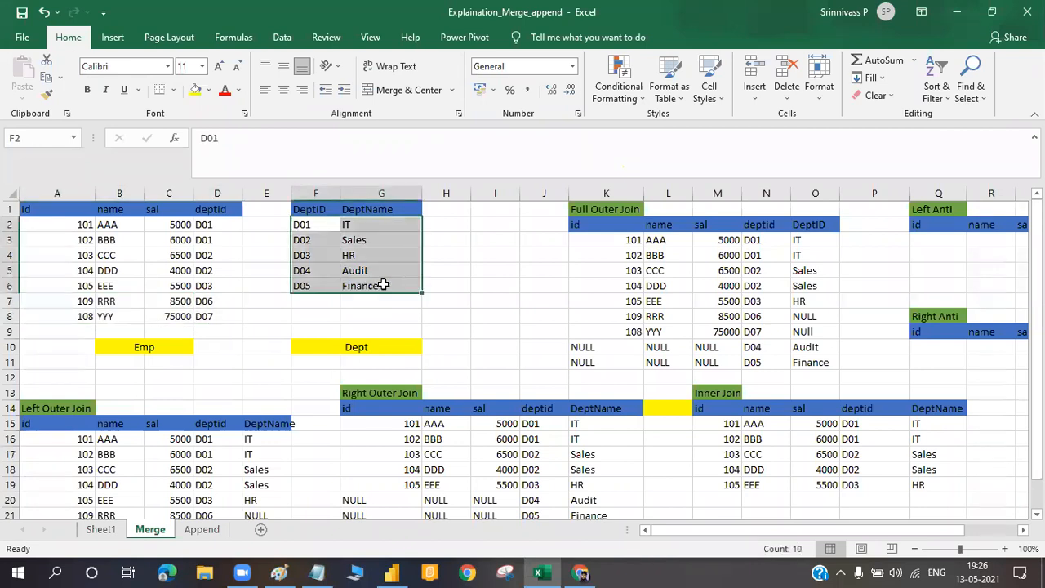
pyautogui.moveTo(57, 300); pyautogui.dragTo(201, 316)
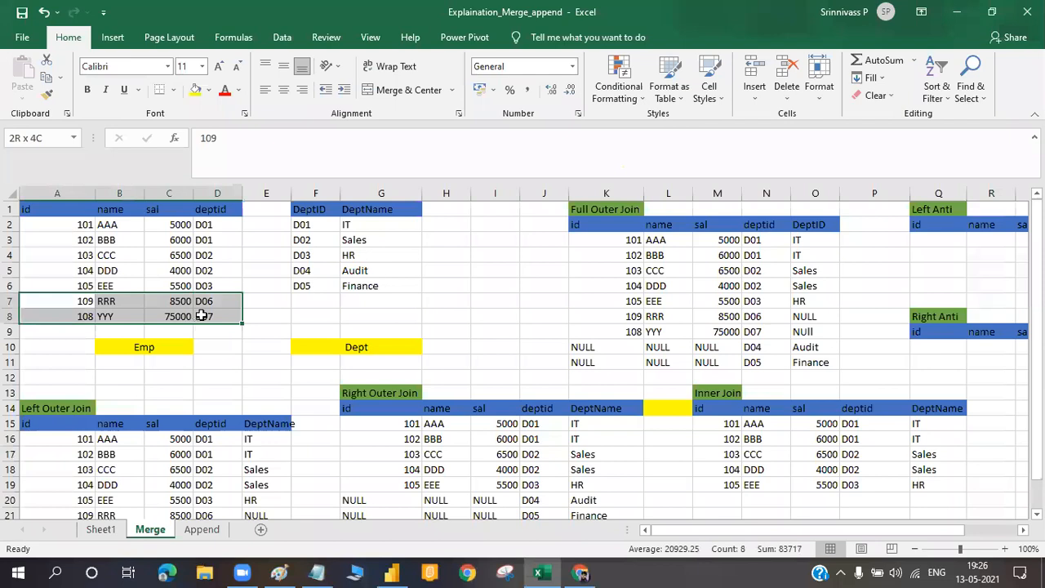
# Copy Emp rows 109 and 108 into the Left Anti table, starting at Q3.
pyautogui.hotkey('ctrl', 'c')
pyautogui.click(917, 238)
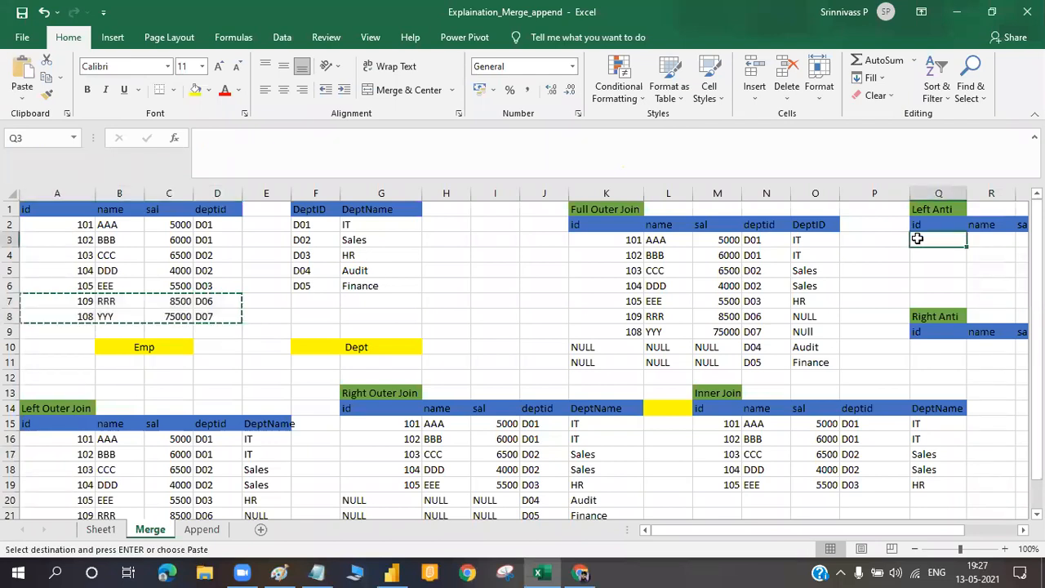
pyautogui.hotkey('ctrl', 'v')
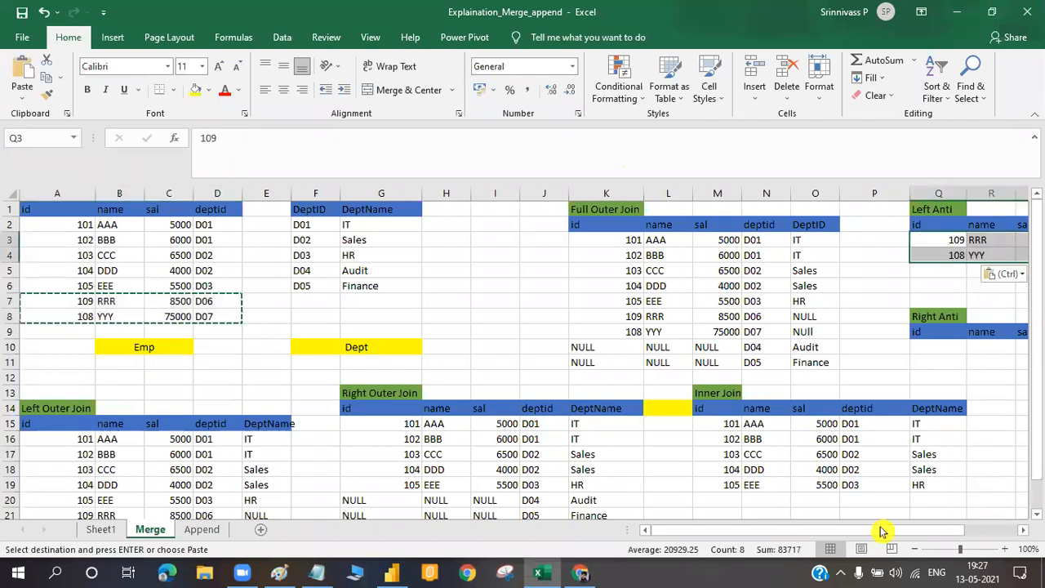
# Enter NULL as the DeptName for the D06 and D07 rows in the Left Anti table.
pyautogui.hscroll(3, 950, 514)
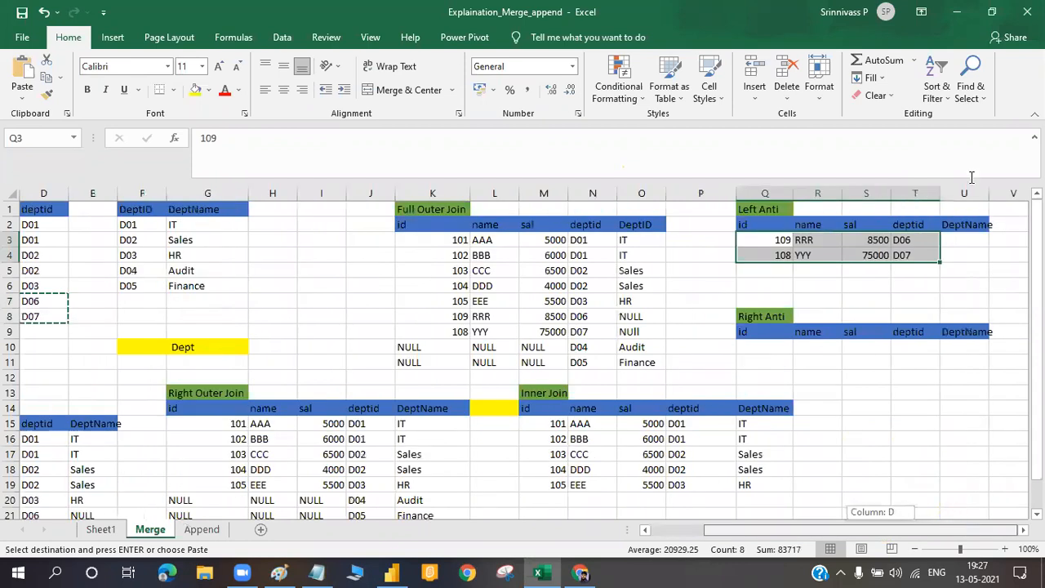
pyautogui.click(958, 243)
pyautogui.write('NU')
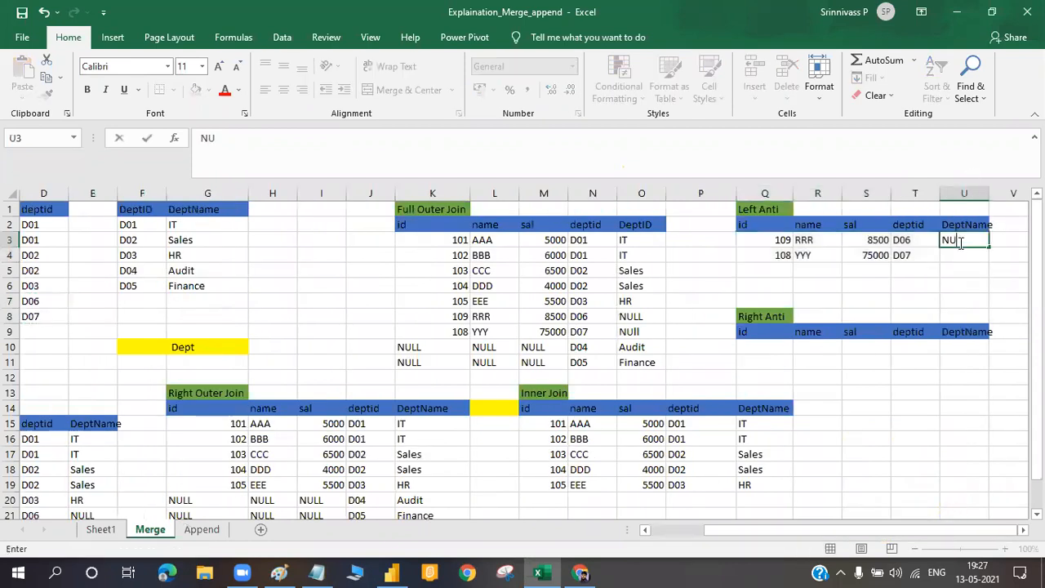
pyautogui.write('LL')
pyautogui.click(953, 258)
pyautogui.write('N')
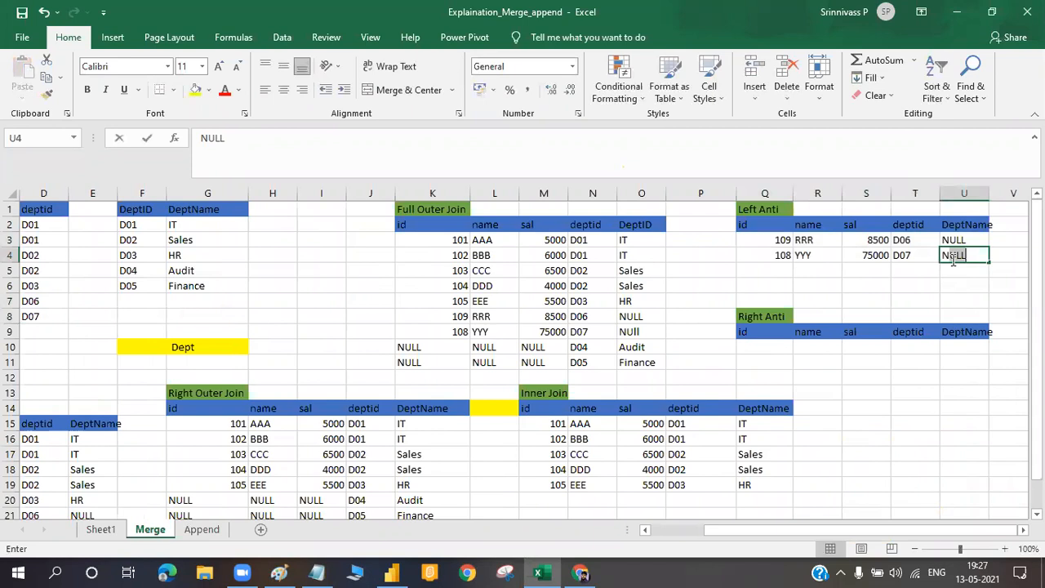
pyautogui.write('ULL')
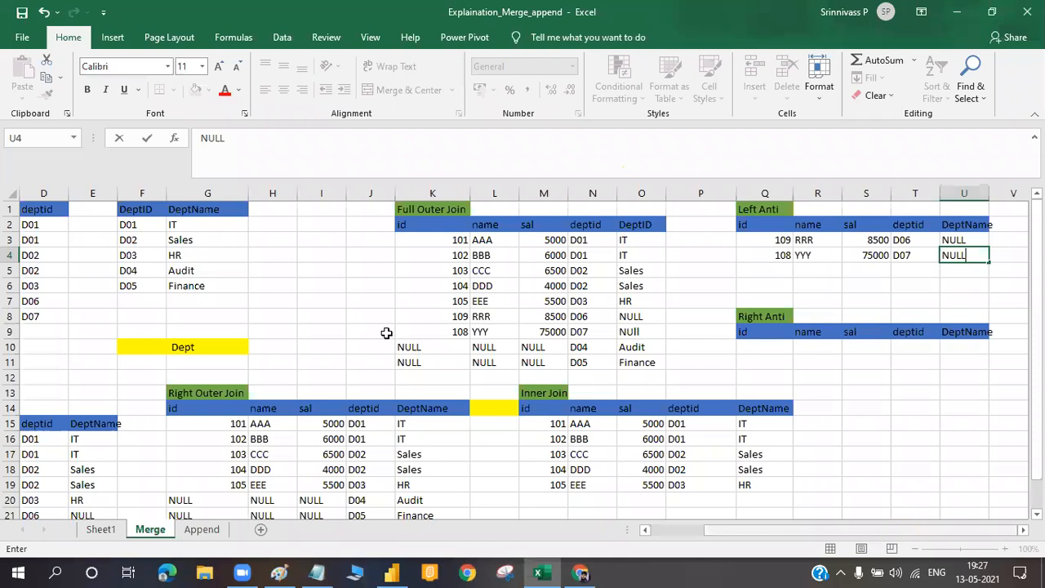
# Compare Dept's D04 and D05 rows with the department IDs in Emp, and check the Right Anti diagram in Paint.
pyautogui.hscroll(-3, 387, 333)
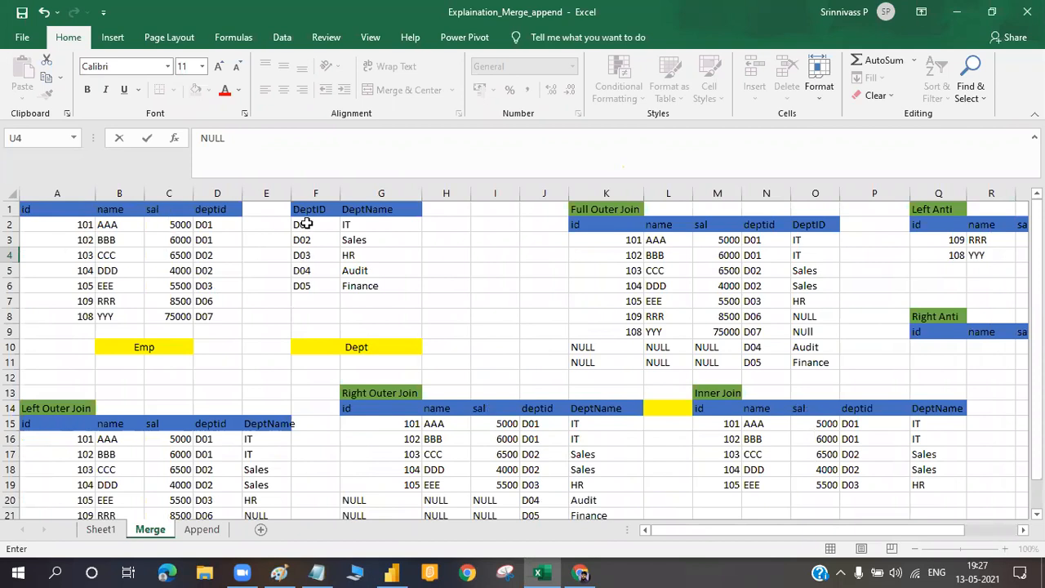
pyautogui.moveTo(302, 225); pyautogui.dragTo(366, 275)
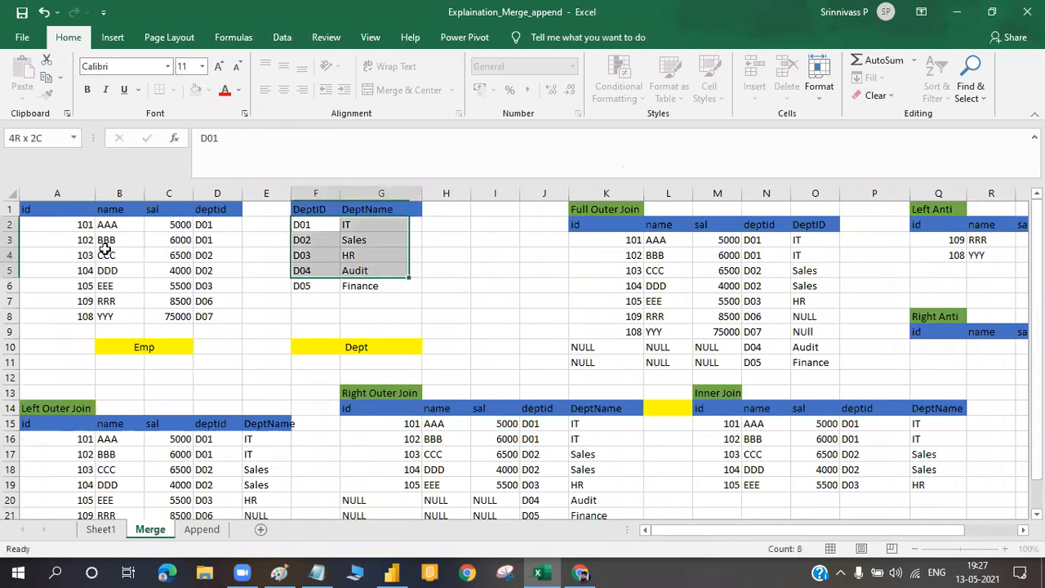
pyautogui.moveTo(53, 227); pyautogui.dragTo(188, 303)
pyautogui.moveTo(214, 335); pyautogui.dragTo(216, 333)
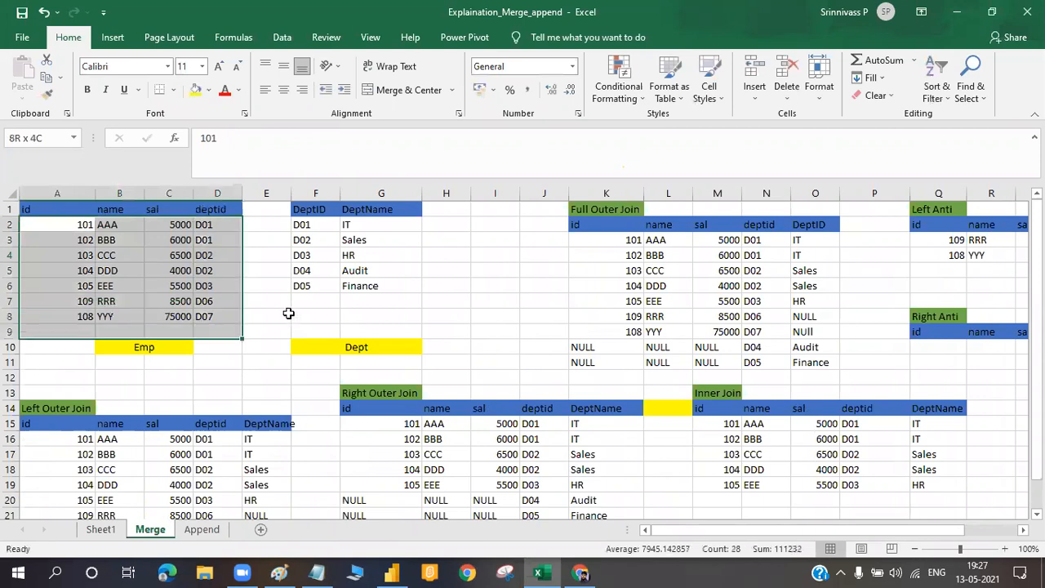
pyautogui.click(306, 314)
pyautogui.click(301, 270)
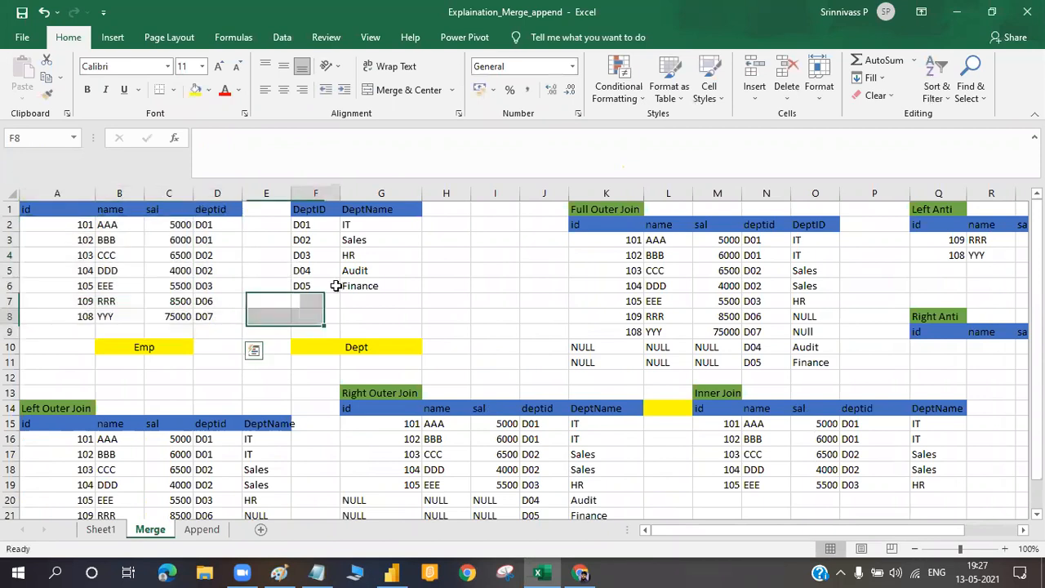
pyautogui.keyDown('shift'); pyautogui.click(356, 287); pyautogui.keyUp('shift')
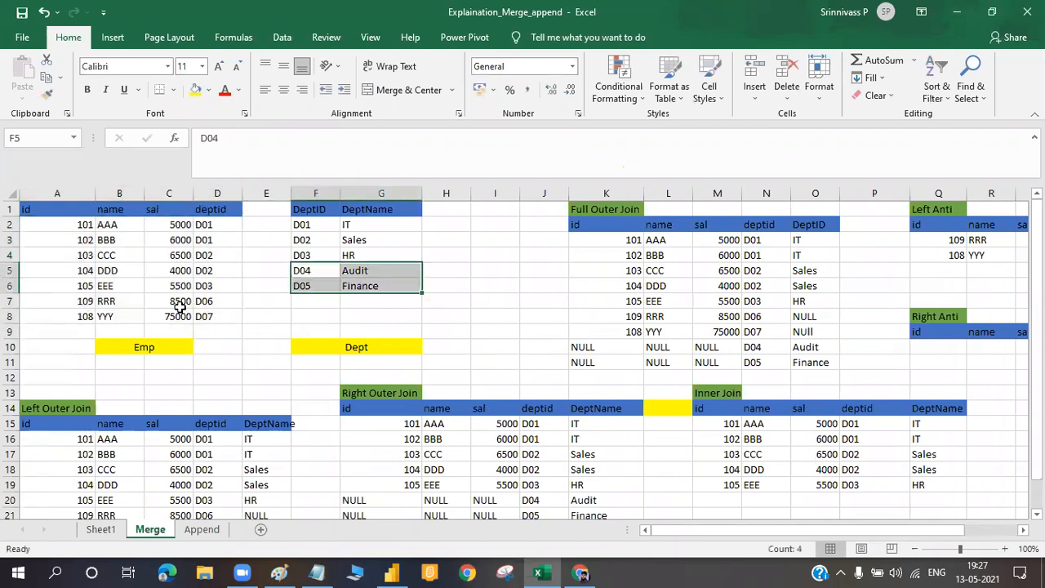
pyautogui.moveTo(119, 301); pyautogui.dragTo(204, 321)
pyautogui.moveTo(302, 267); pyautogui.dragTo(359, 290)
pyautogui.click(302, 275)
pyautogui.click(288, 281)
pyautogui.moveTo(79, 240); pyautogui.dragTo(196, 315)
pyautogui.click(316, 301)
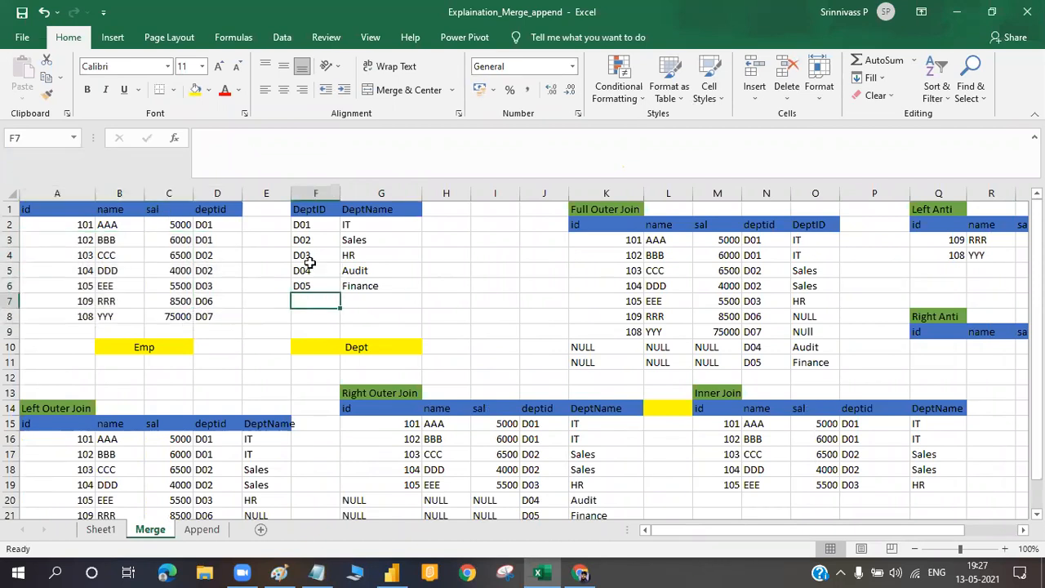
pyautogui.moveTo(305, 269); pyautogui.dragTo(353, 282)
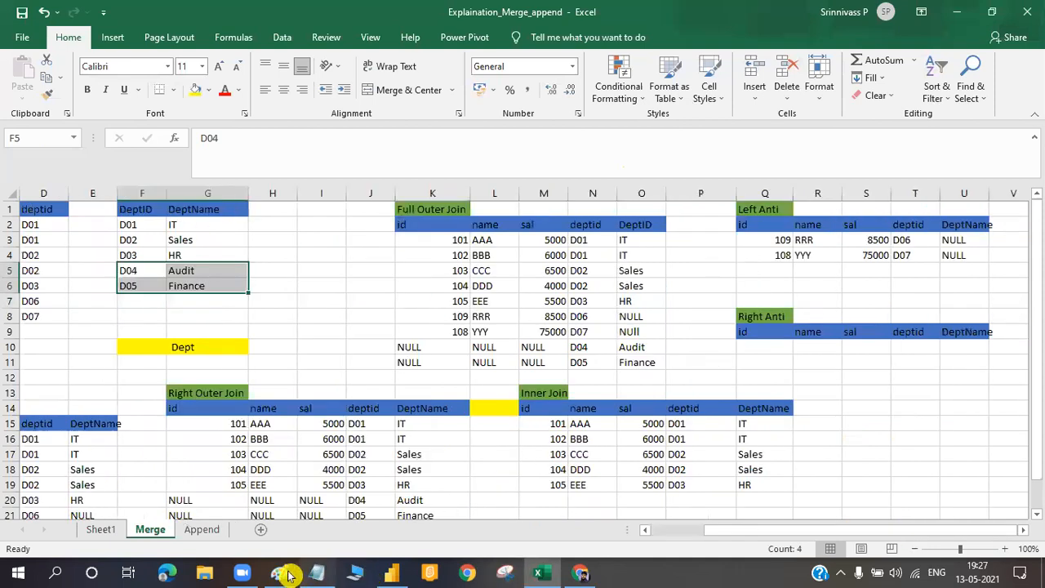
pyautogui.hotkey('alt', 'Tab')
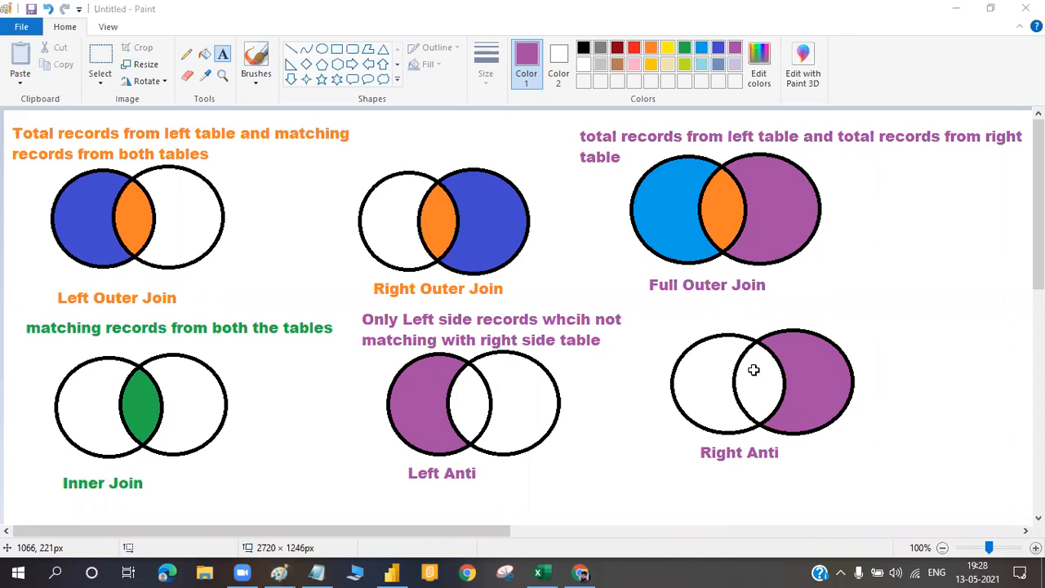
pyautogui.hotkey('alt', 'Tab')
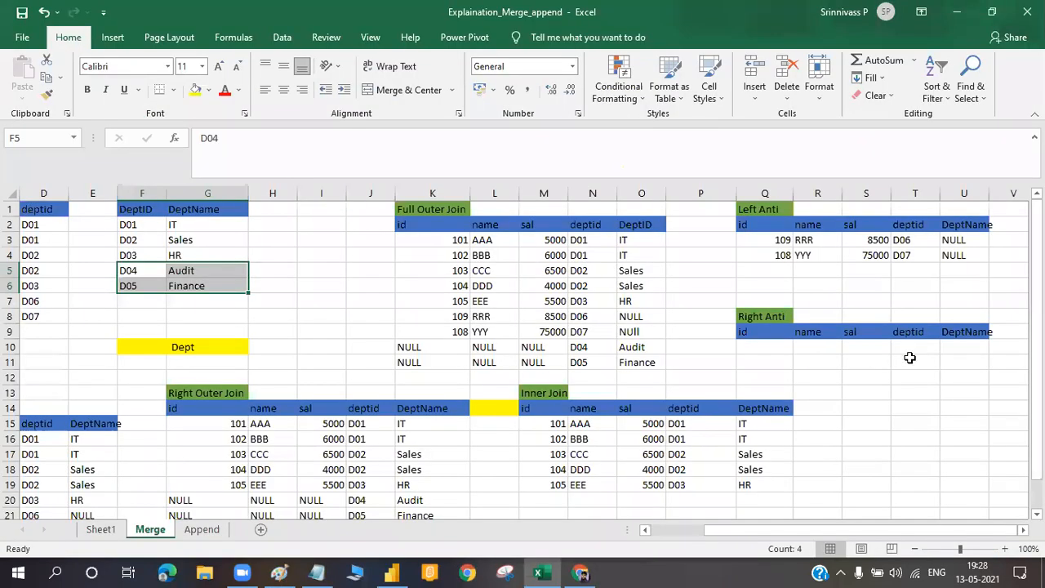
# Copy the Dept rows D04 Audit and D05 Finance into the Right Anti table, starting at T10.
pyautogui.moveTo(910, 358); pyautogui.dragTo(427, 349)
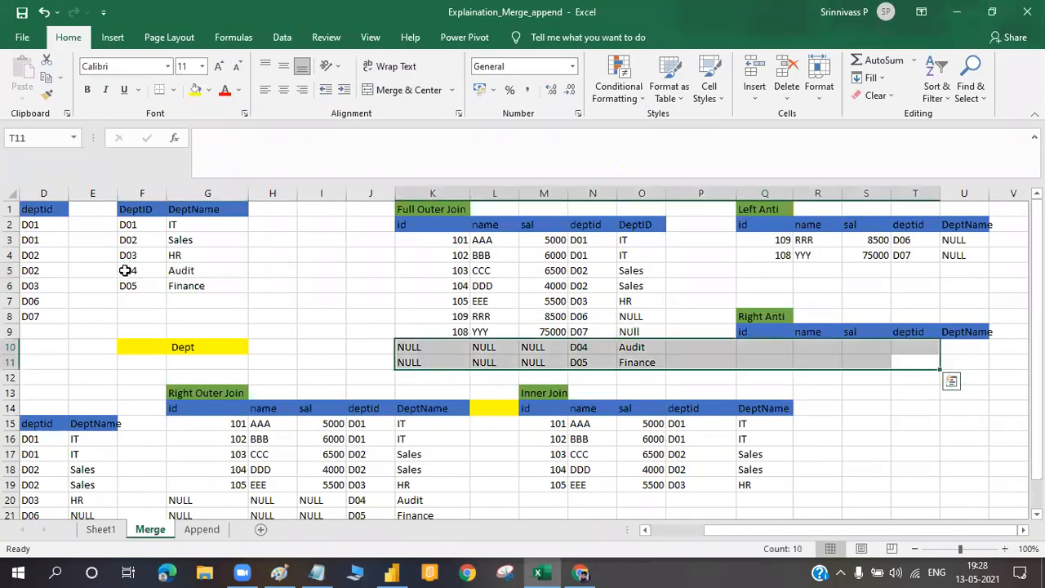
pyautogui.moveTo(129, 272); pyautogui.dragTo(188, 287)
pyautogui.hotkey('ctrl', 'c')
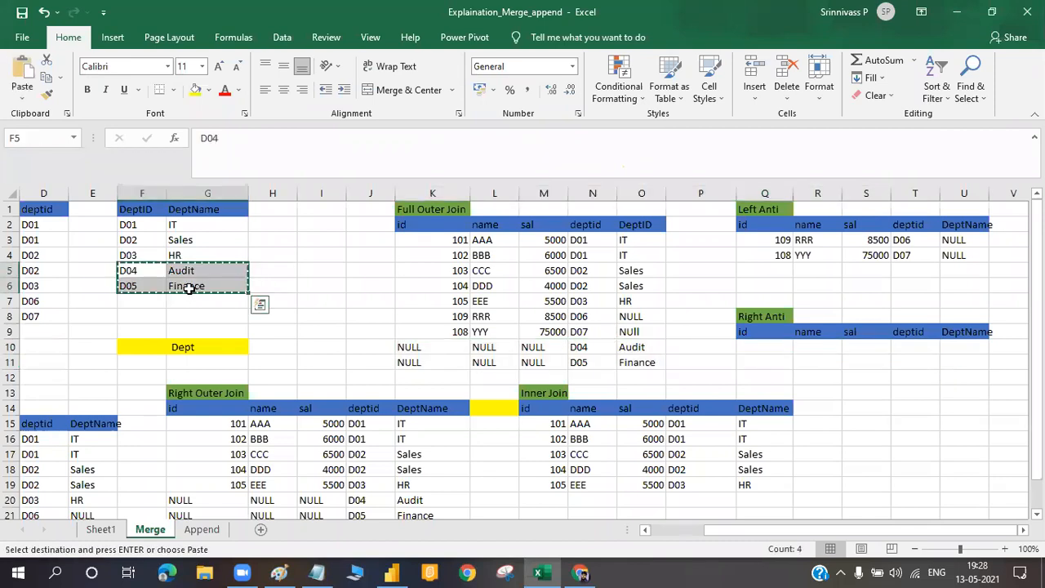
pyautogui.click(901, 347)
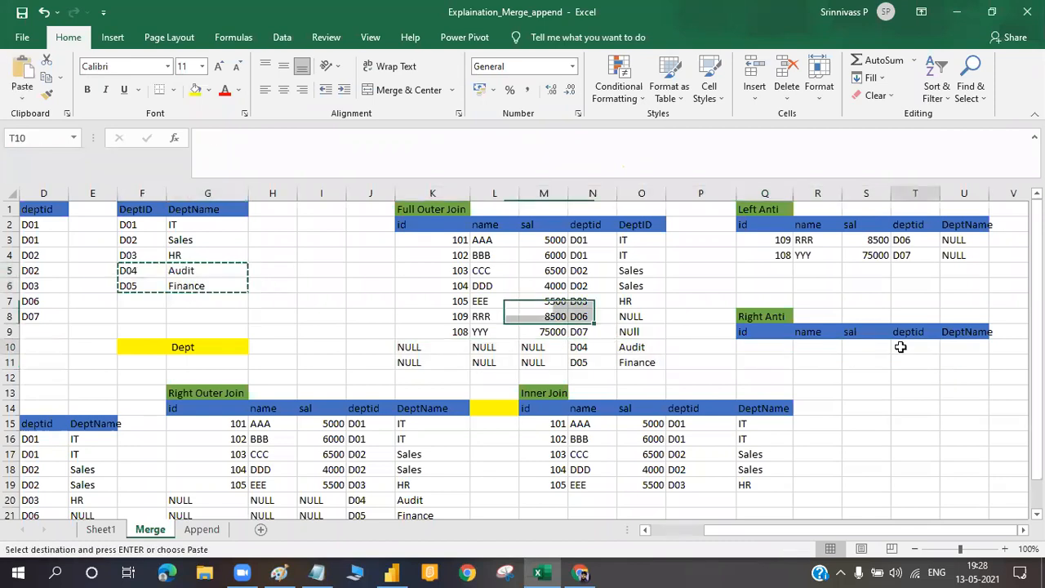
pyautogui.hotkey('ctrl', 'v')
# Enter NULL for id, name and sal in the D04 row of the Right Anti table.
pyautogui.click(745, 350)
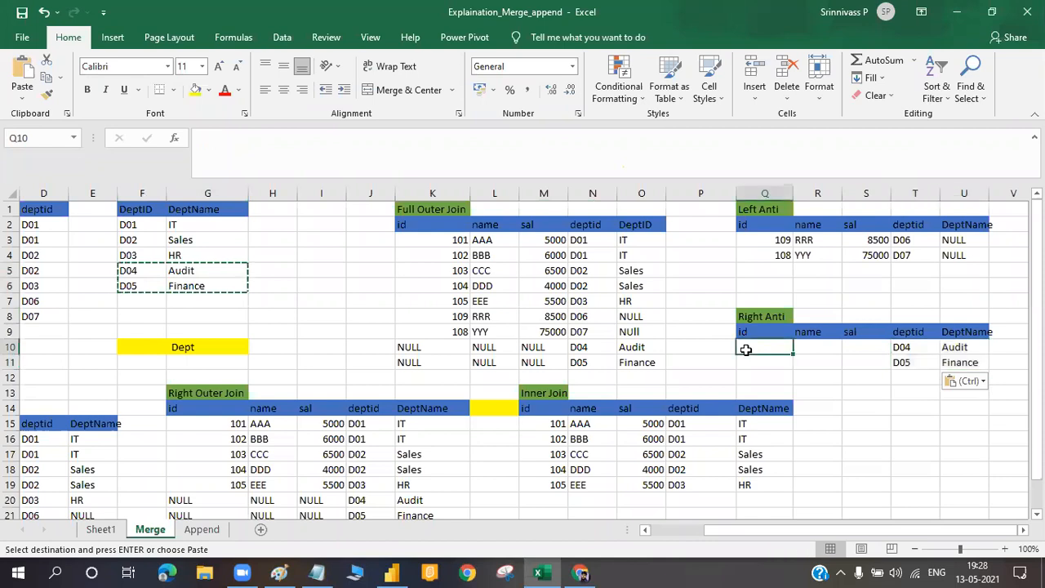
pyautogui.write('NULL')
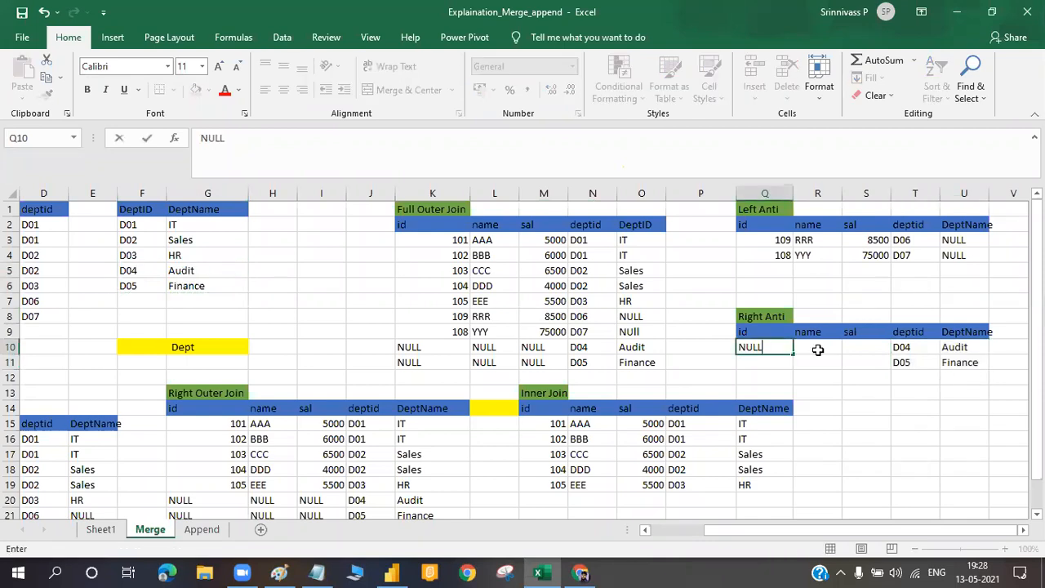
pyautogui.click(819, 349)
pyautogui.write('NULL')
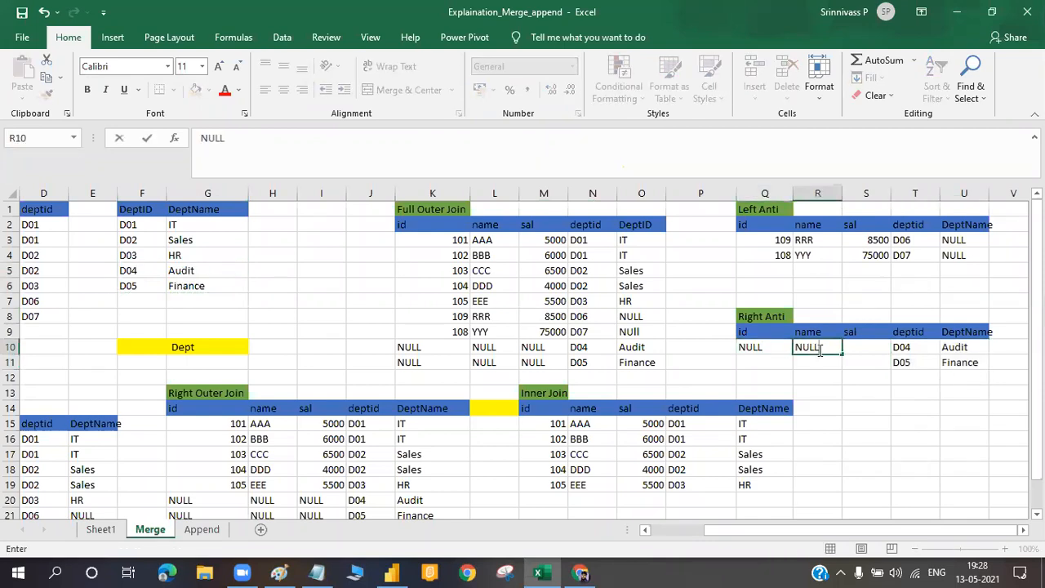
pyautogui.click(866, 347)
pyautogui.write('NULL')
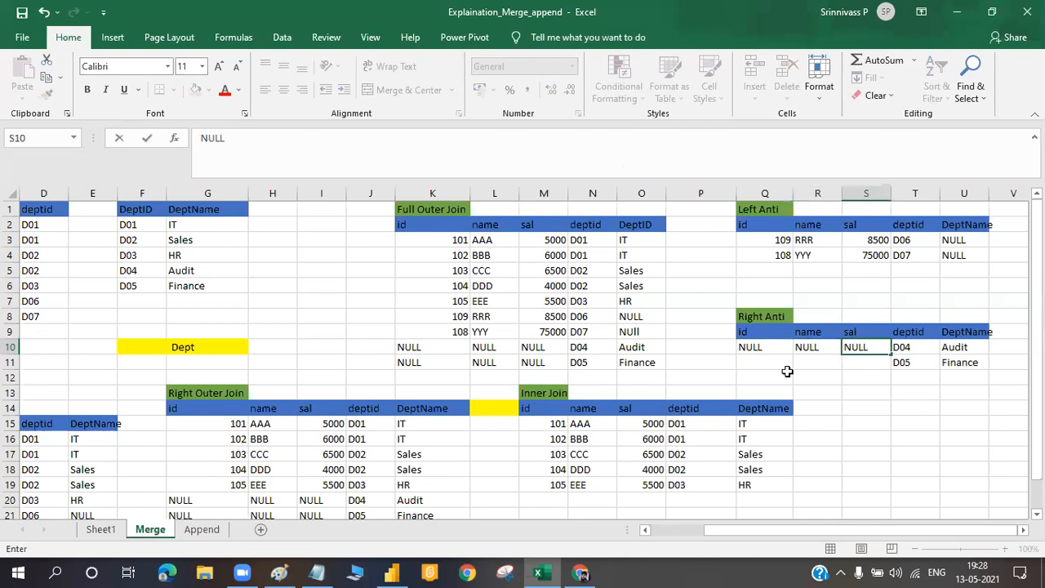
pyautogui.press('Return')
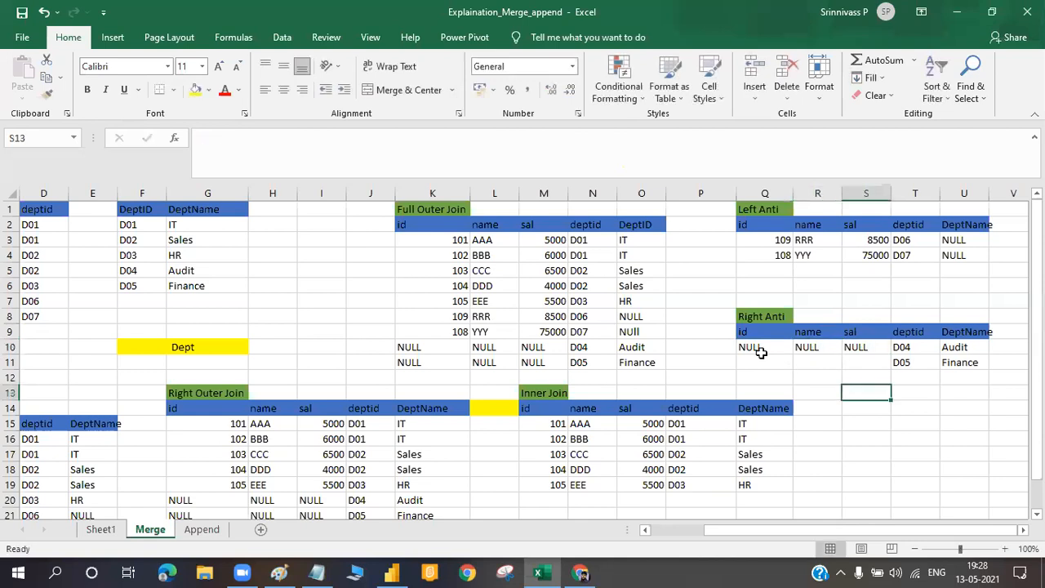
# Fill the NULL values for id, name and sal down into the D05 row of the Right Anti table.
pyautogui.click(758, 349)
pyautogui.hotkey('shift', 'Right')
pyautogui.hotkey('shift', 'Right')
pyautogui.hotkey('shift', 'Down')
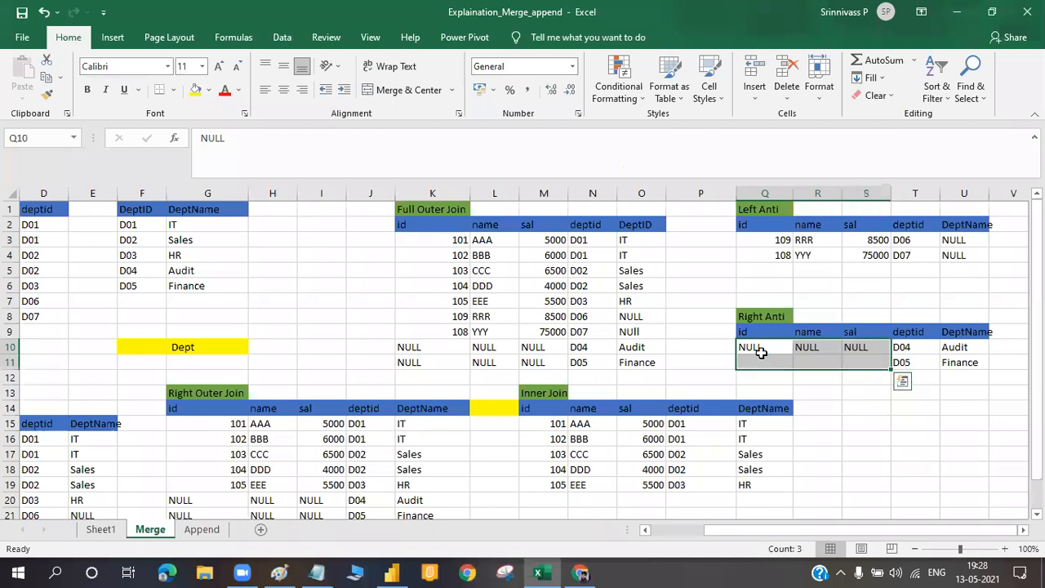
pyautogui.hotkey('ctrl', 'd')
pyautogui.click(843, 395)
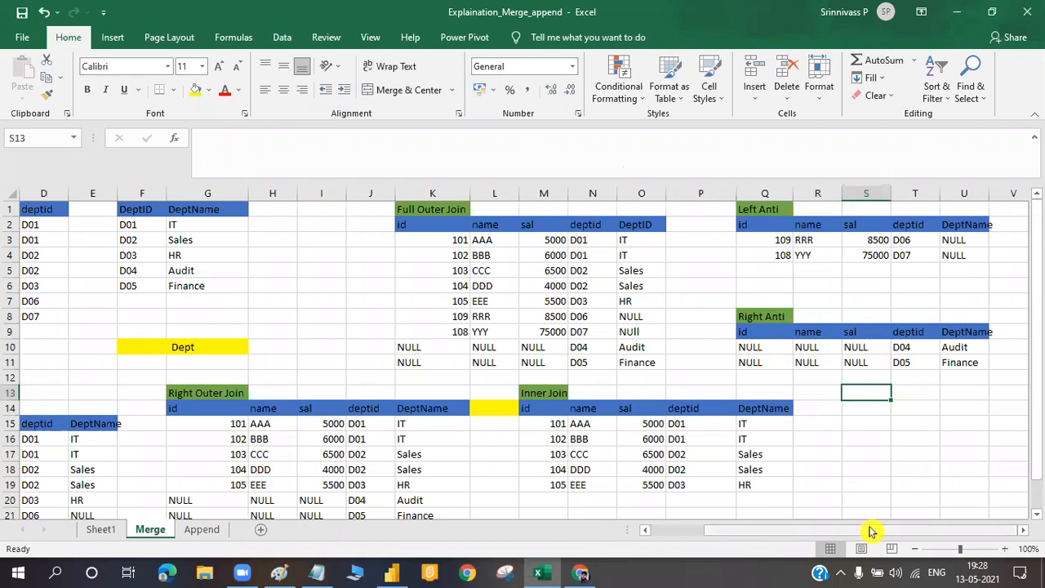
pyautogui.moveTo(871, 531); pyautogui.dragTo(835, 548)
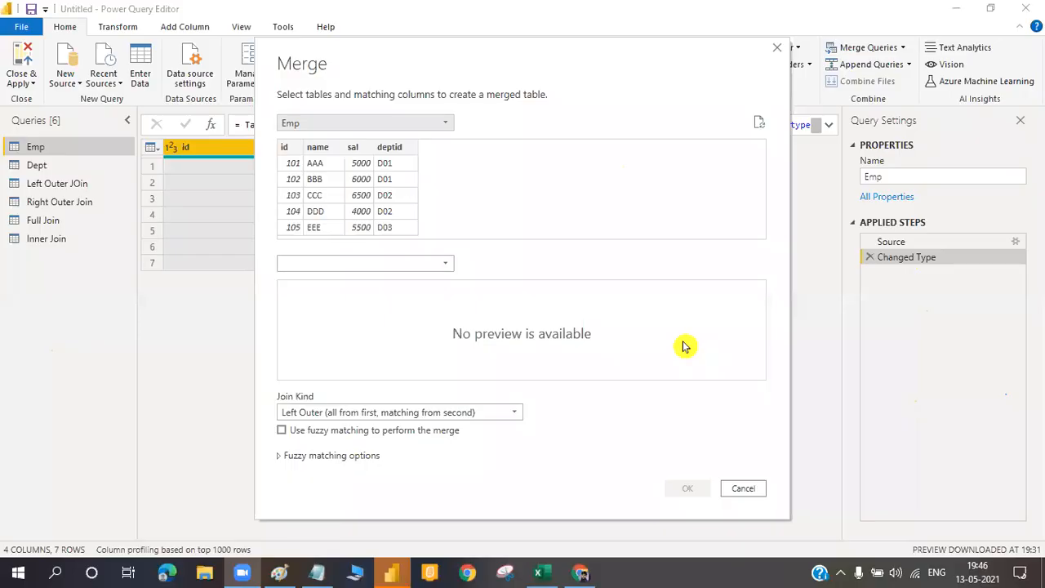
# In Power Query Editor's merge settings, choose Dept as the second table and match Emp's deptid with Dept's DeptID.
pyautogui.click(355, 263)
pyautogui.click(303, 265)
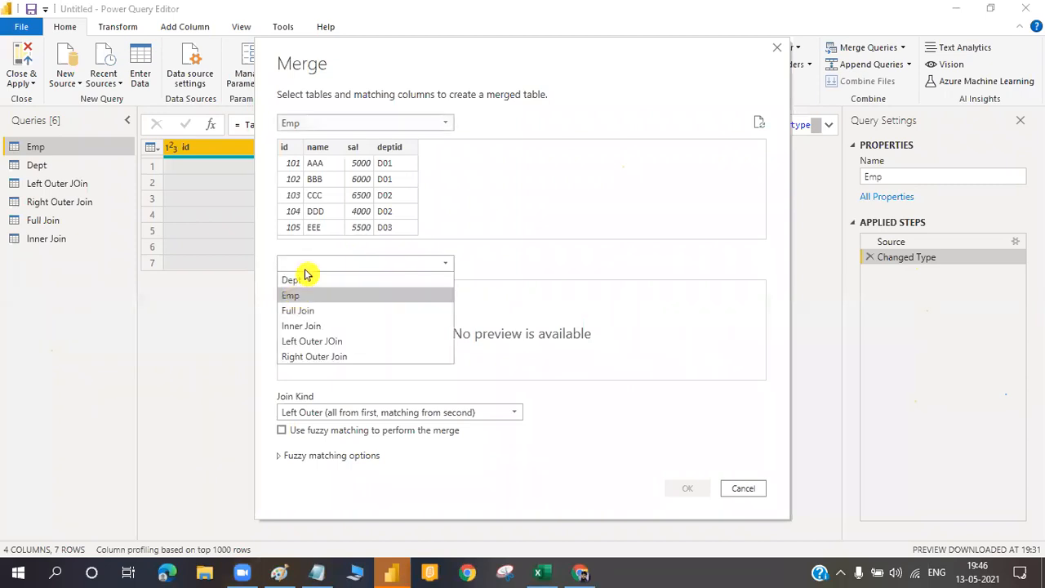
pyautogui.click(425, 284)
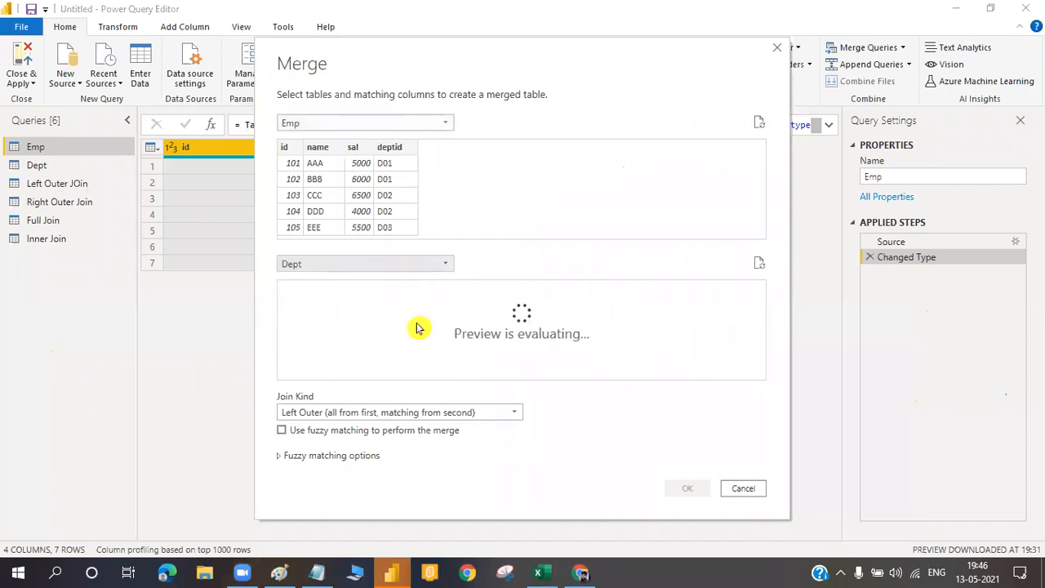
pyautogui.click(396, 149)
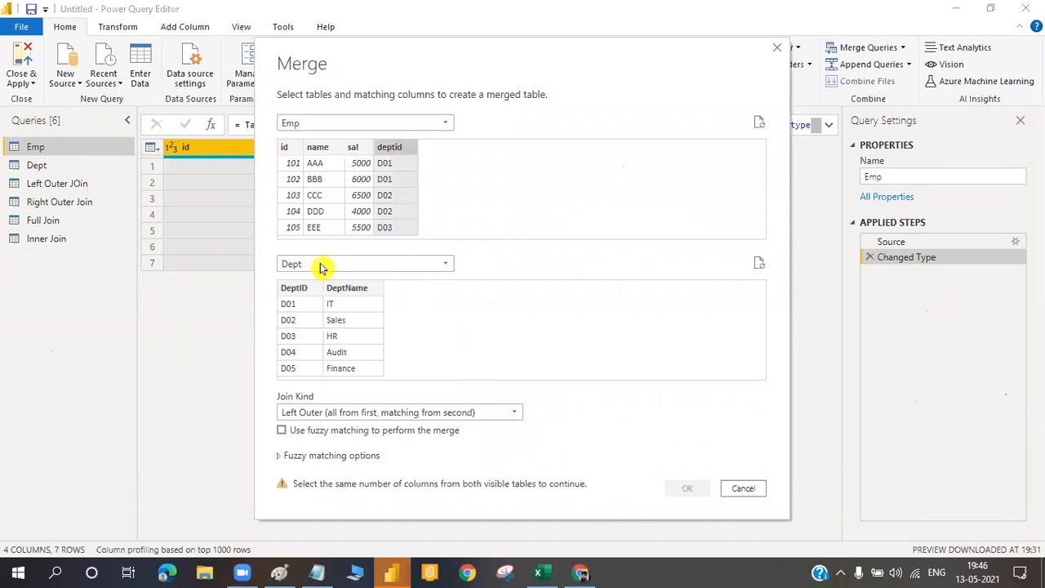
pyautogui.click(301, 288)
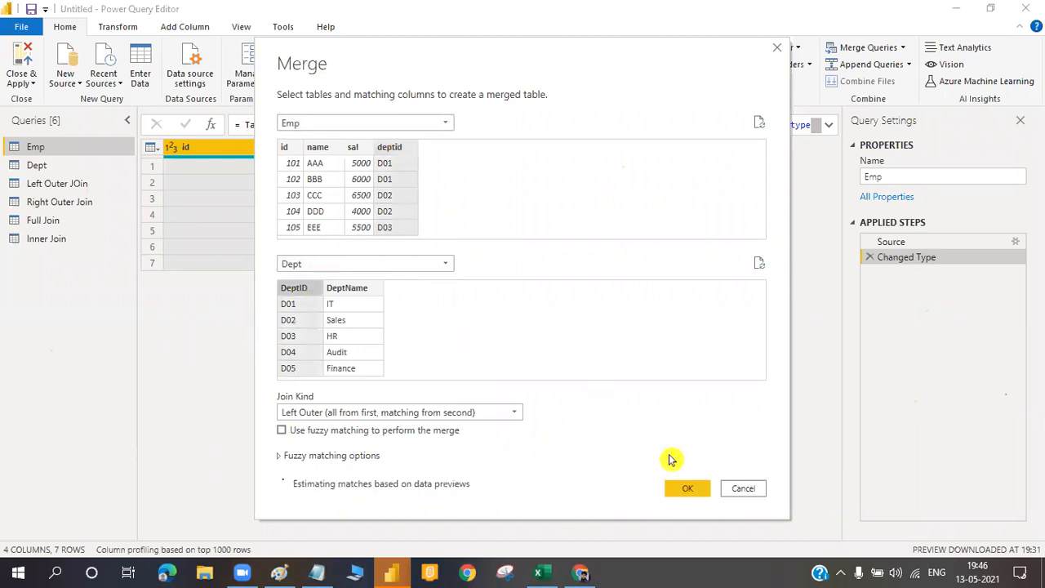
# Set the join kind to Left Anti (rows only in first) and create the merged query.
pyautogui.click(471, 416)
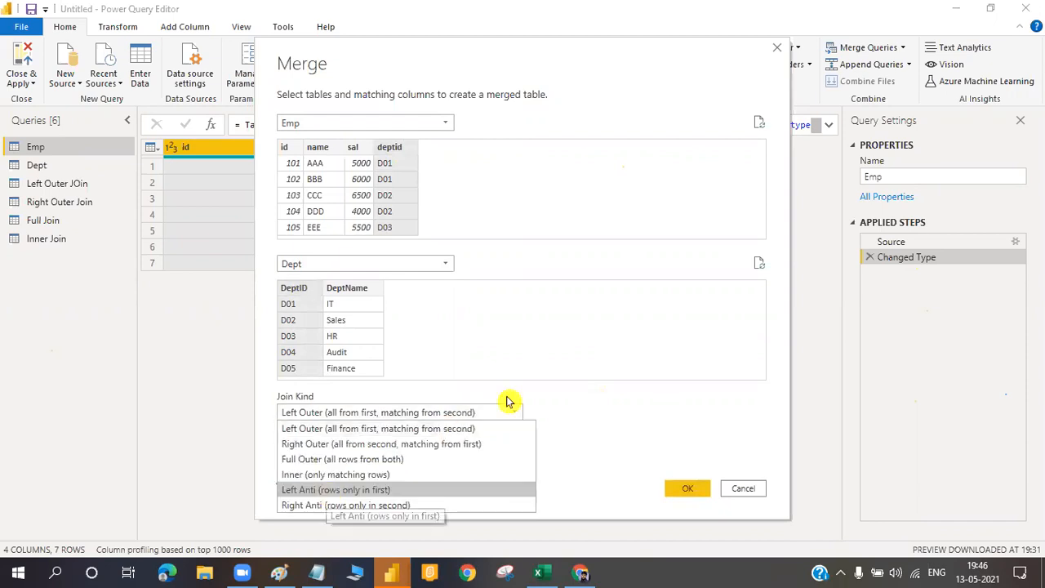
pyautogui.press('Return')
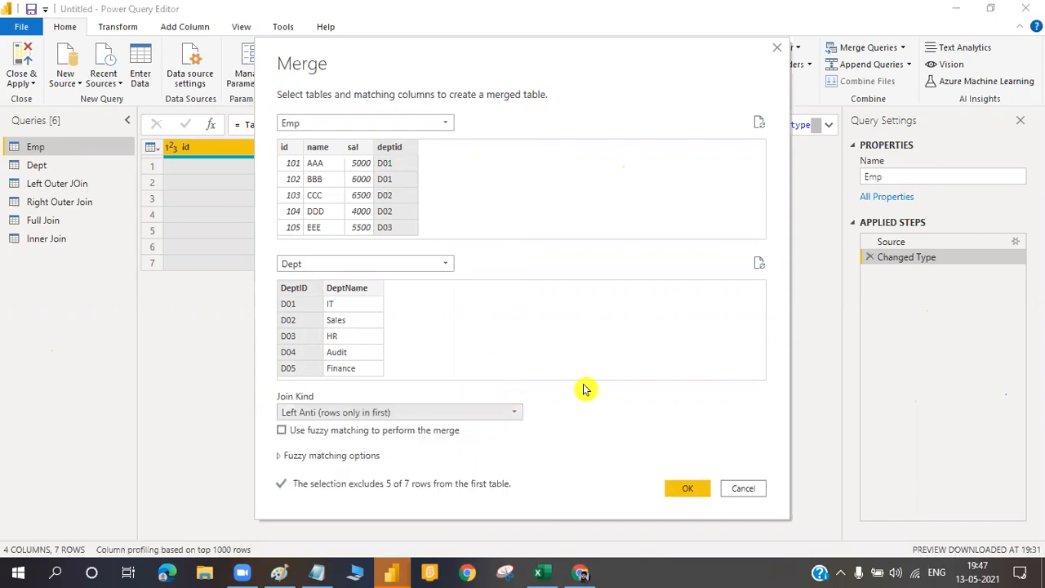
pyautogui.click(705, 491)
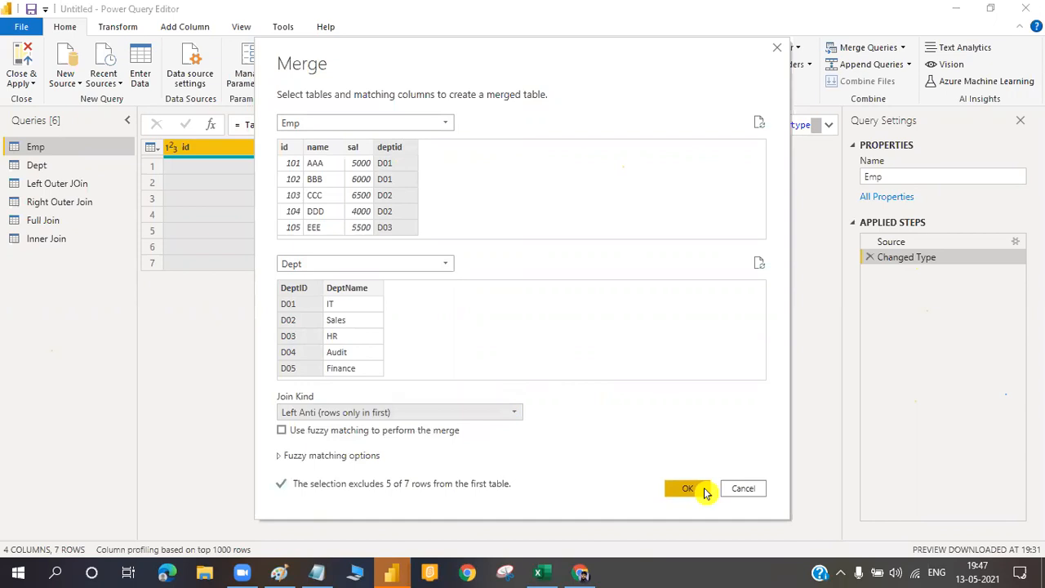
pyautogui.click(706, 493)
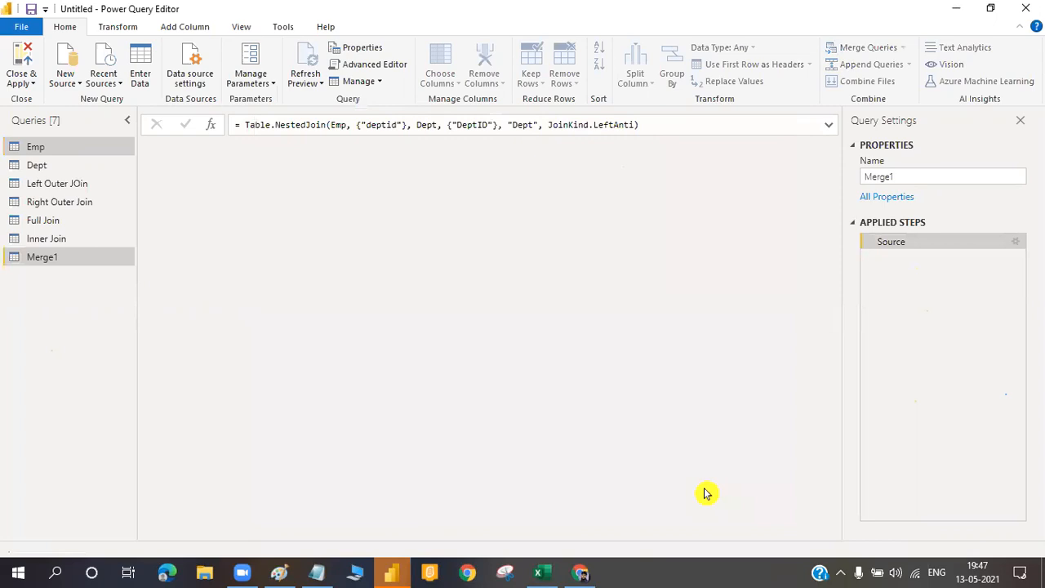
# Rename the new merged query as Left Anti.
pyautogui.doubleClick(72, 265)
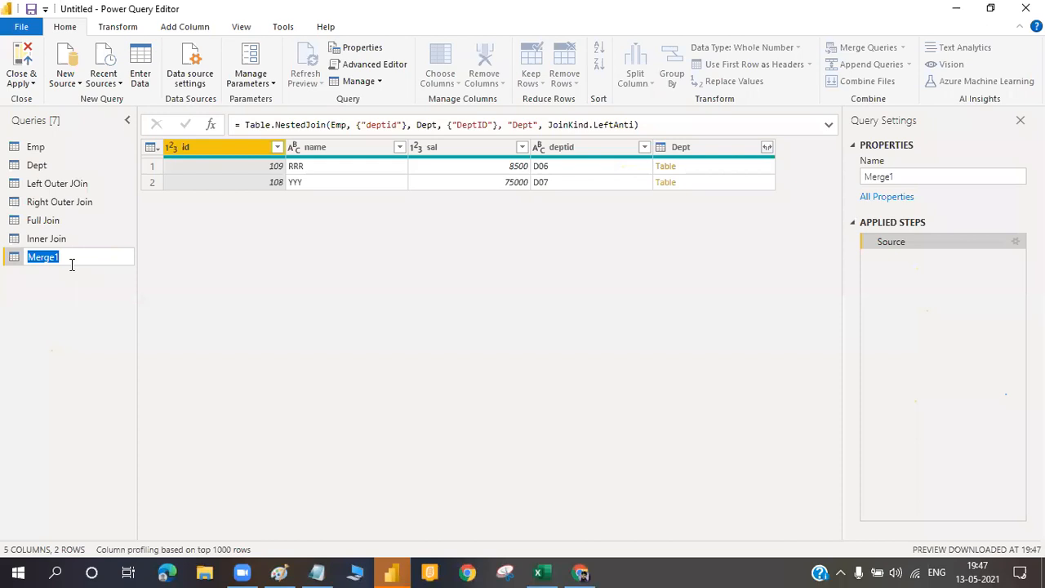
pyautogui.write('Left Anti')
pyautogui.press('Return')
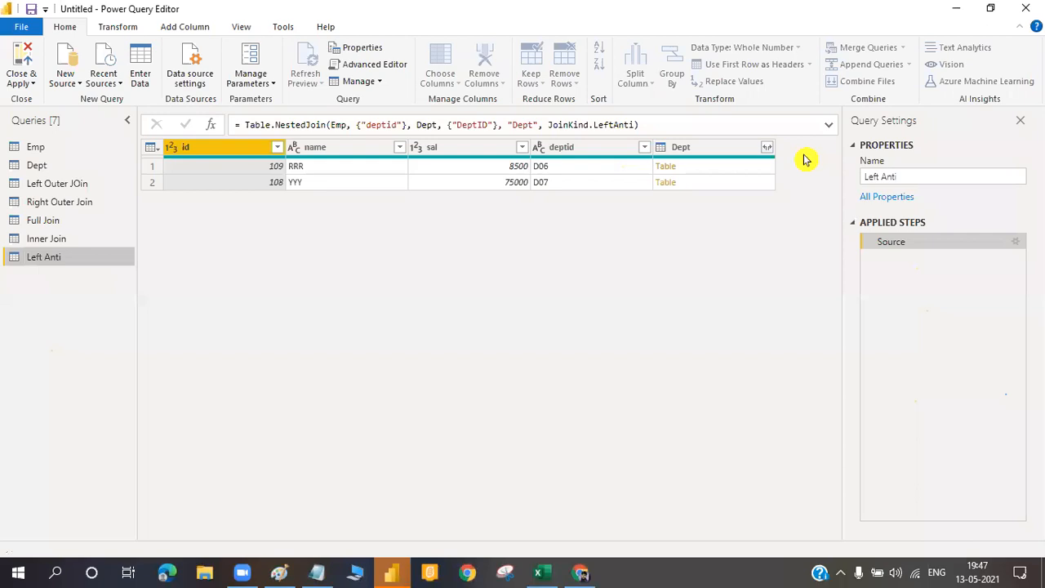
# Expand the Dept column of the Left Anti query to include only DeptName.
pyautogui.click(769, 149)
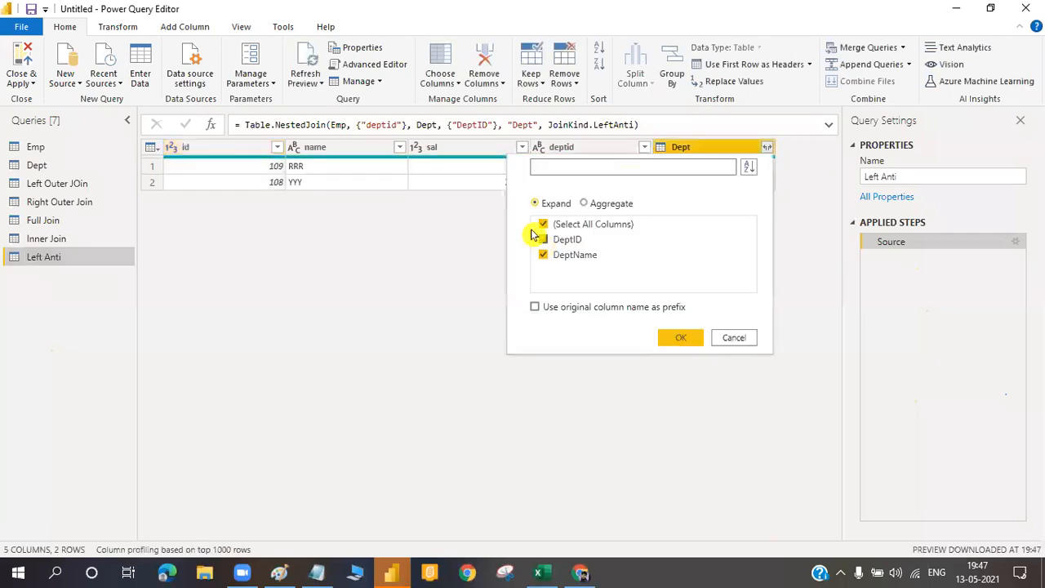
pyautogui.click(544, 226)
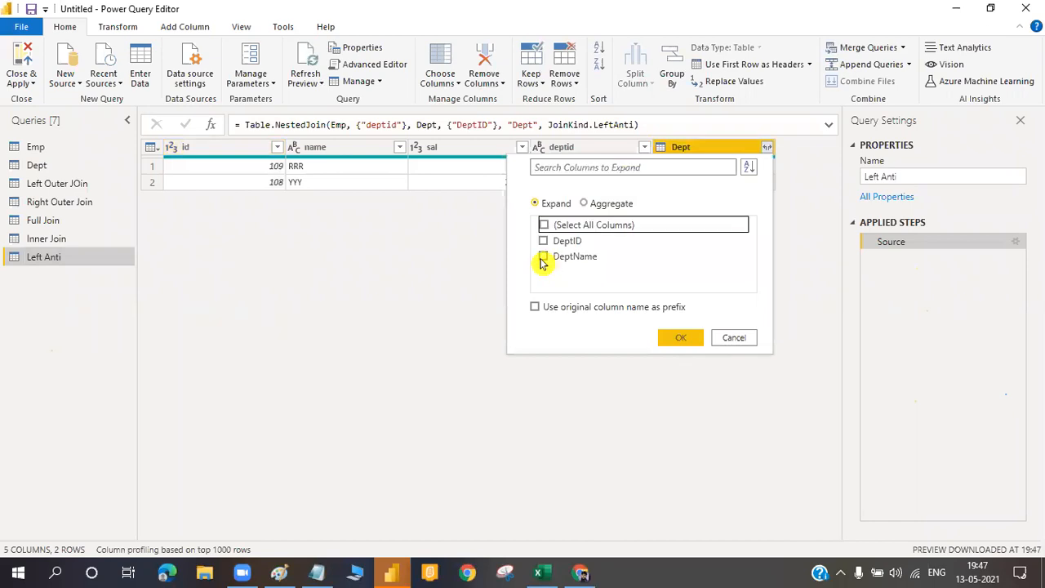
pyautogui.click(543, 257)
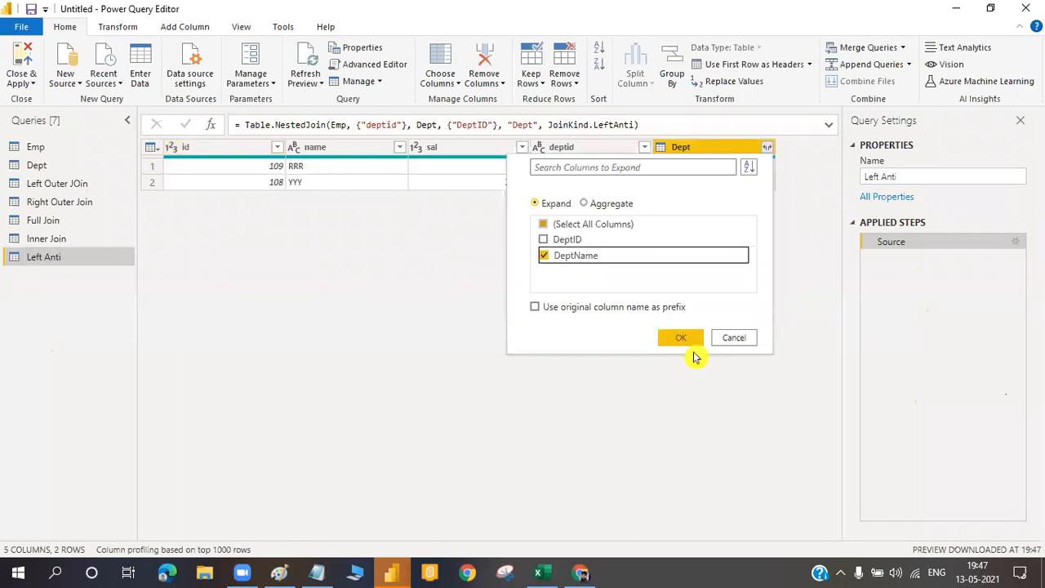
pyautogui.click(685, 341)
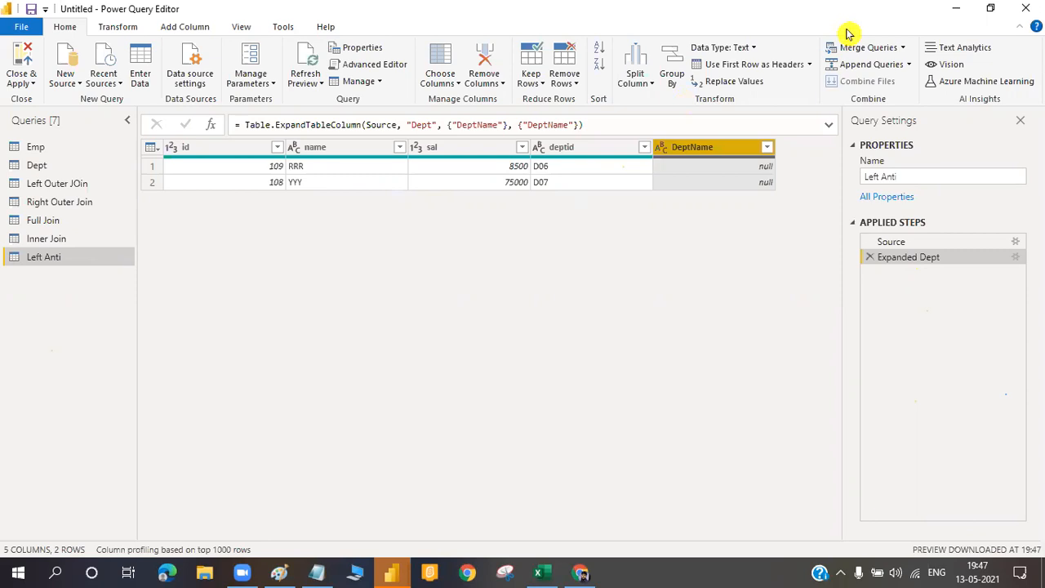
# Start a new merged query from Emp with Dept as the second table, matching deptid with DeptID.
pyautogui.click(37, 147)
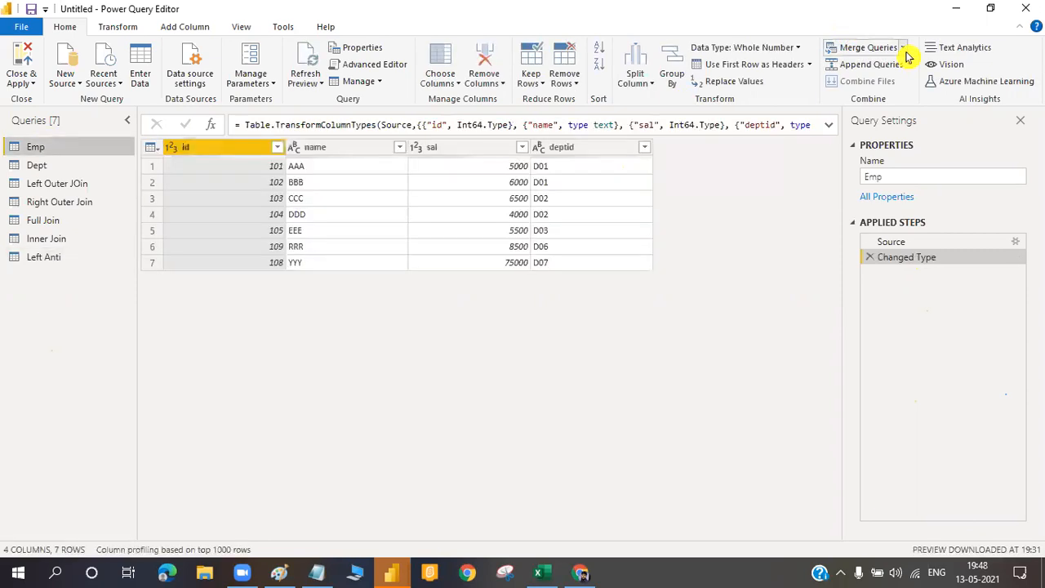
pyautogui.click(904, 49)
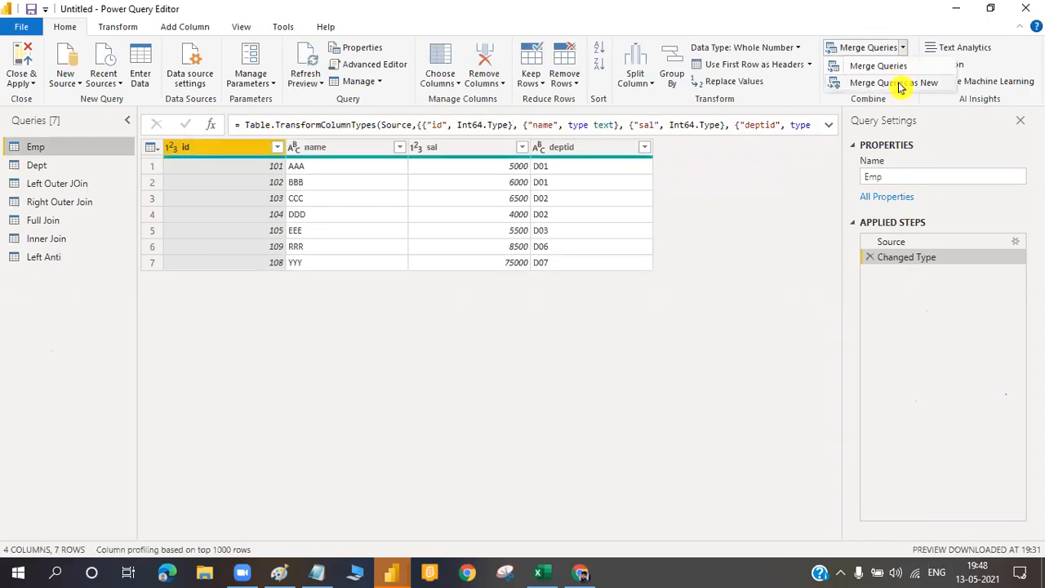
pyautogui.click(901, 85)
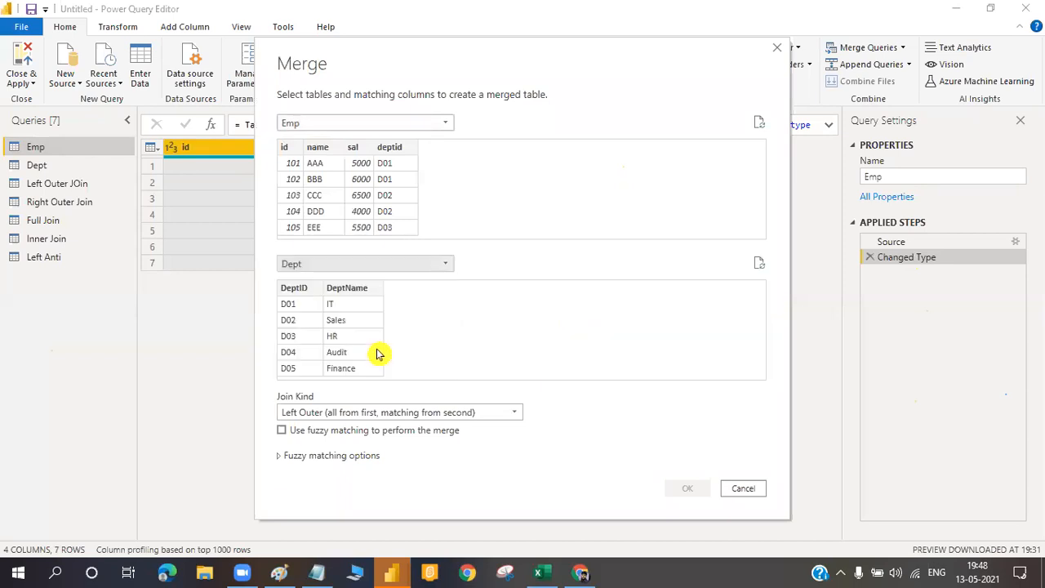
pyautogui.click(298, 289)
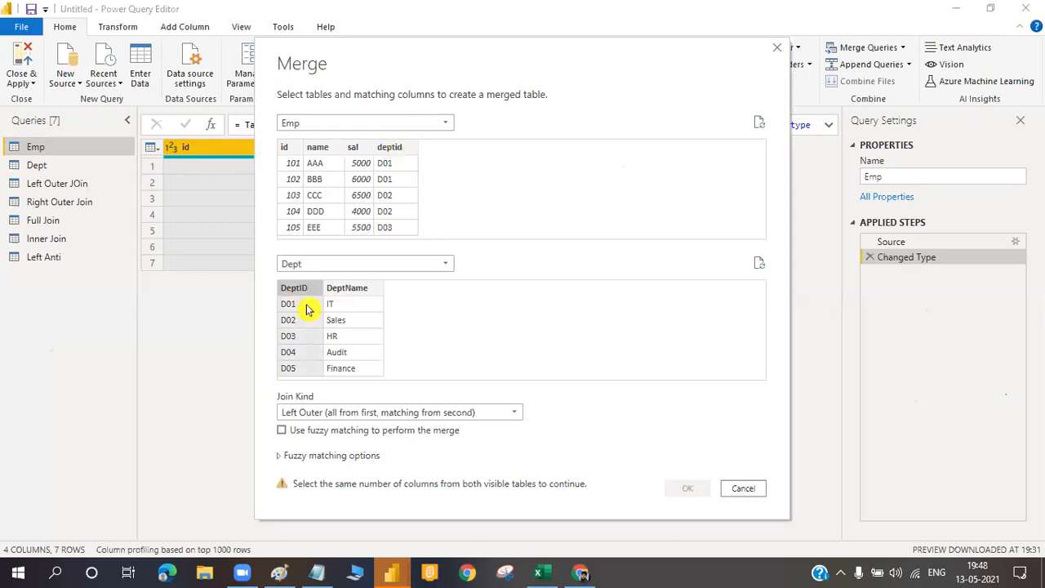
pyautogui.click(391, 227)
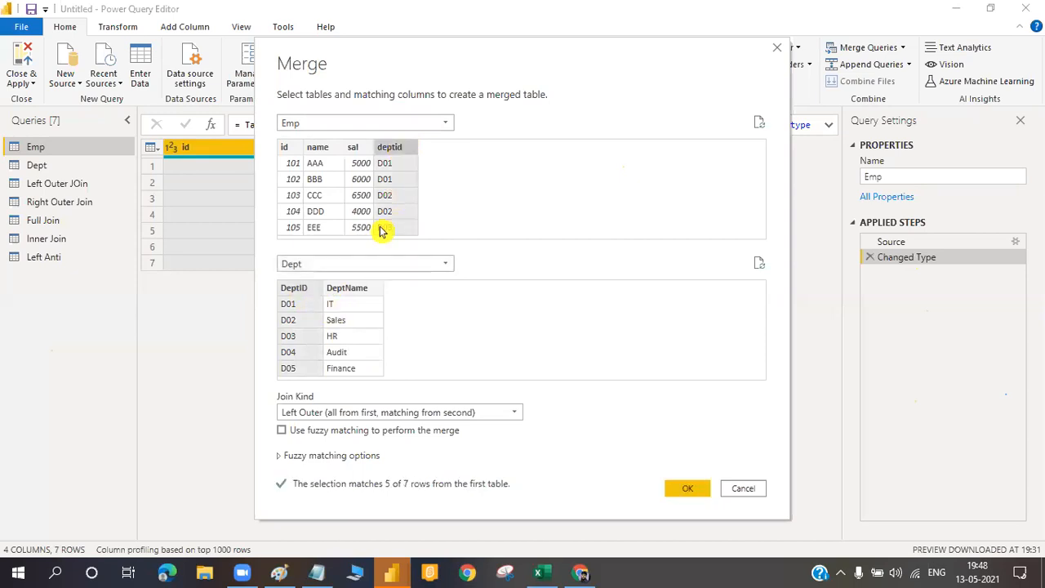
# Set the join kind to Right Anti (rows only in second) and create the merged query.
pyautogui.click(441, 413)
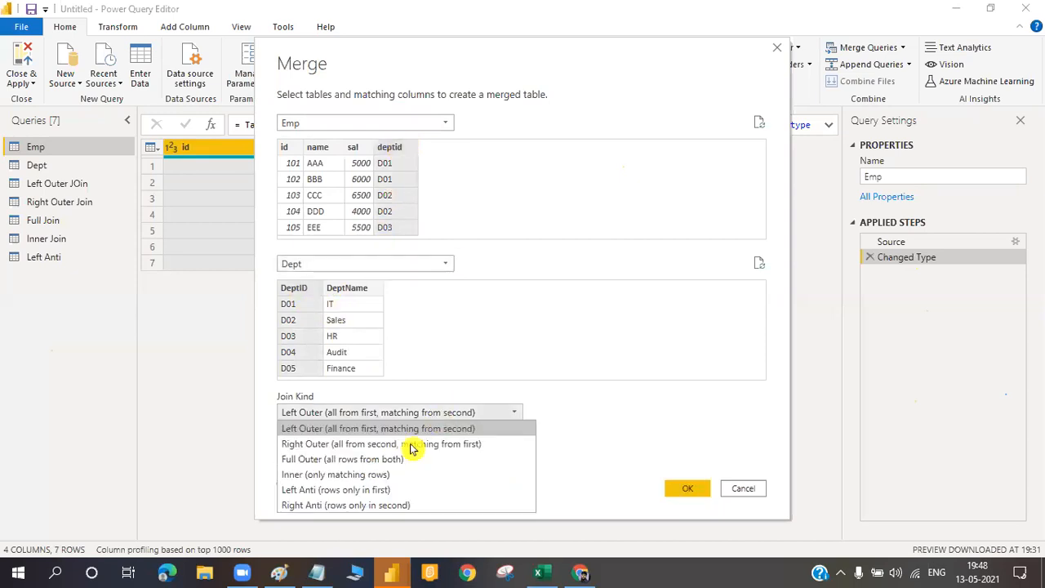
pyautogui.click(396, 505)
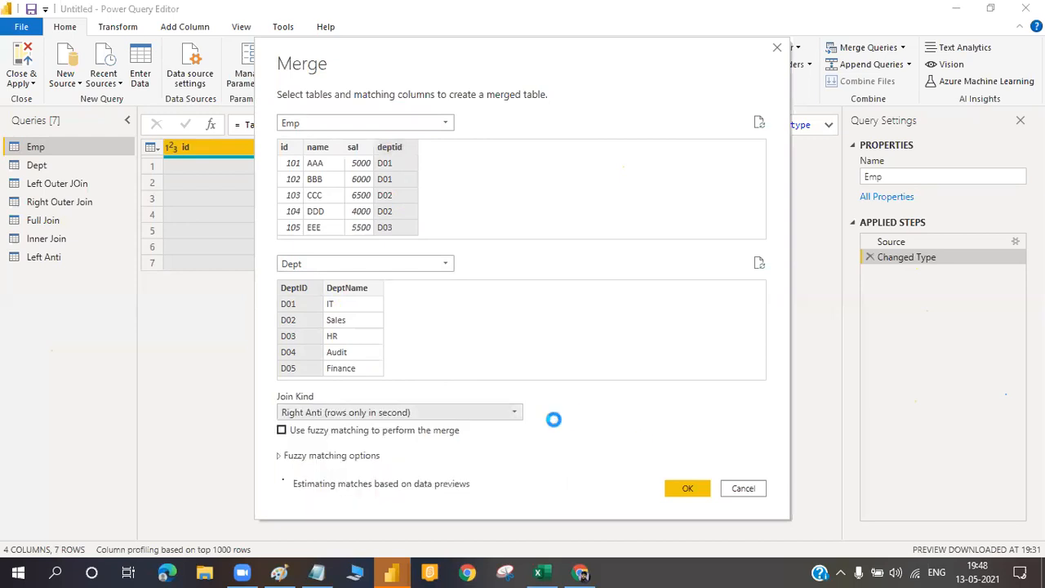
pyautogui.press('Escape')
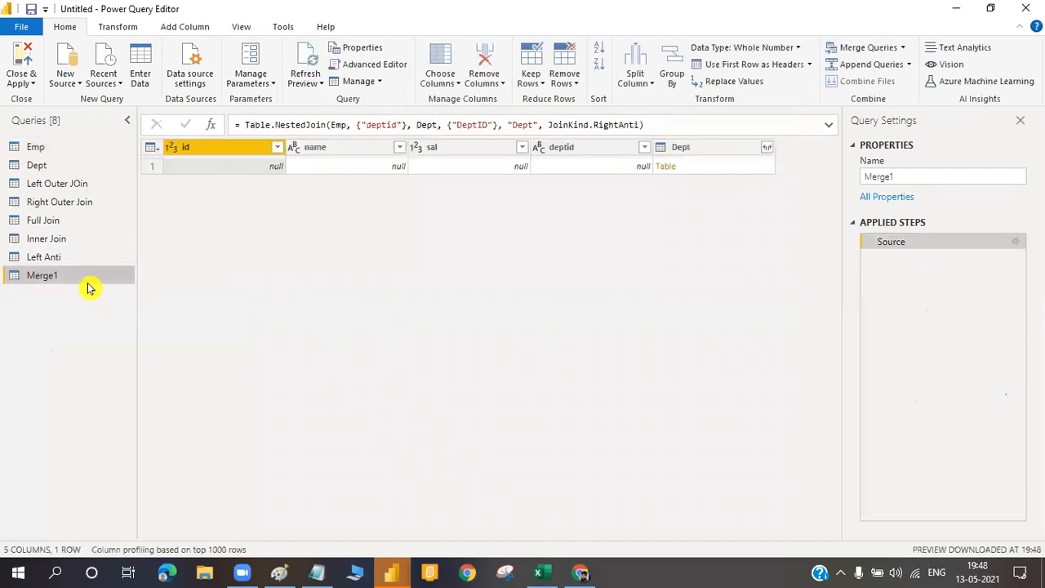
# Rename the newly merged query as Right Anti.
pyautogui.doubleClick(89, 278)
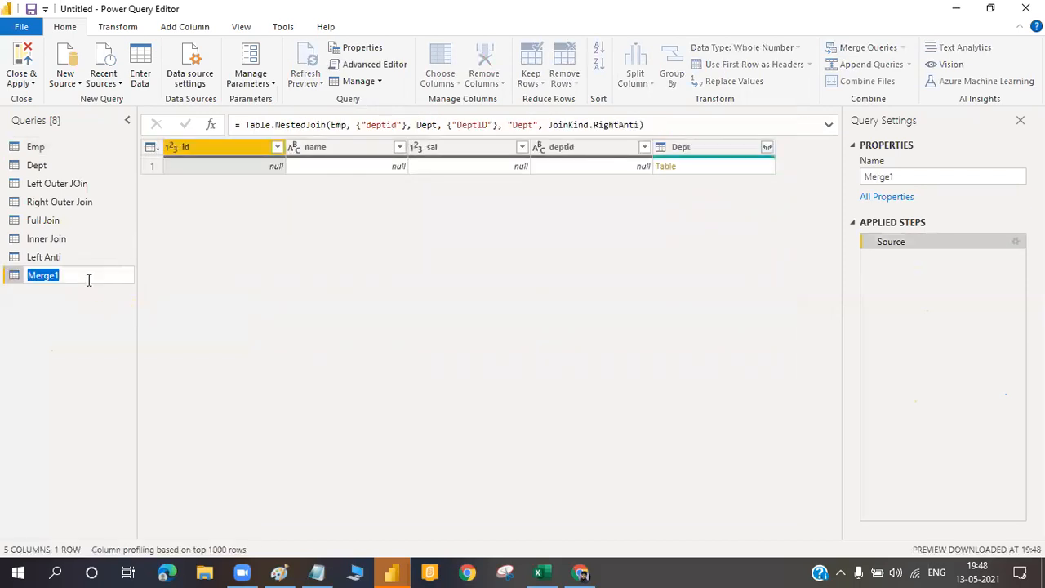
pyautogui.write('Right')
pyautogui.press('Return')
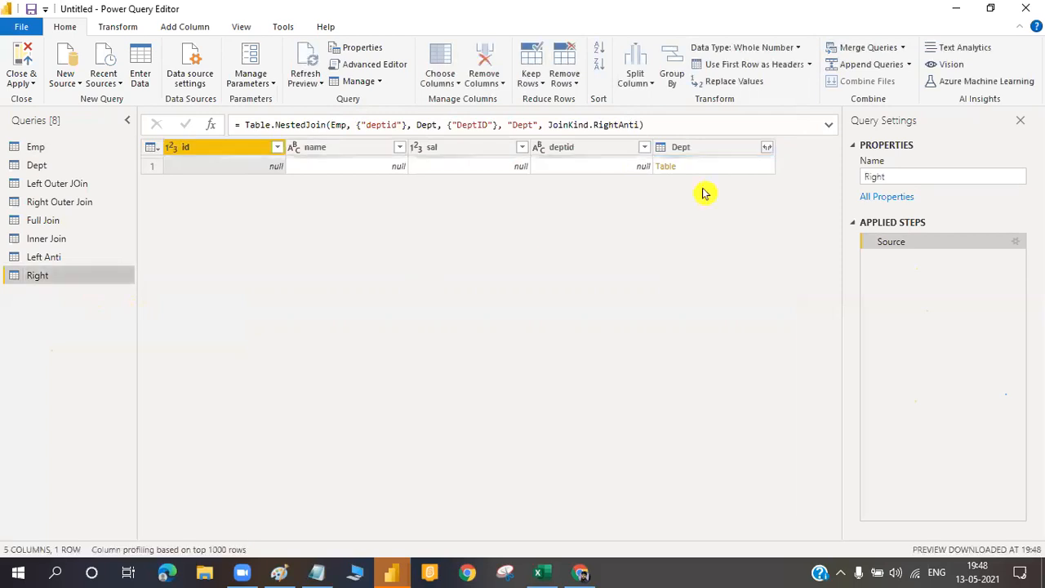
pyautogui.doubleClick(63, 278)
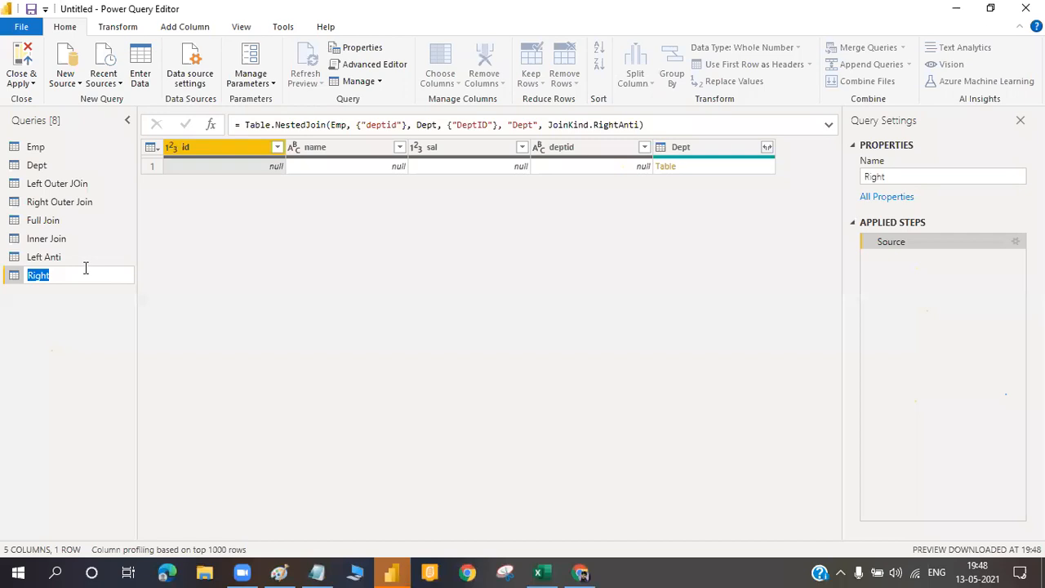
pyautogui.click(87, 267)
pyautogui.write('Anti')
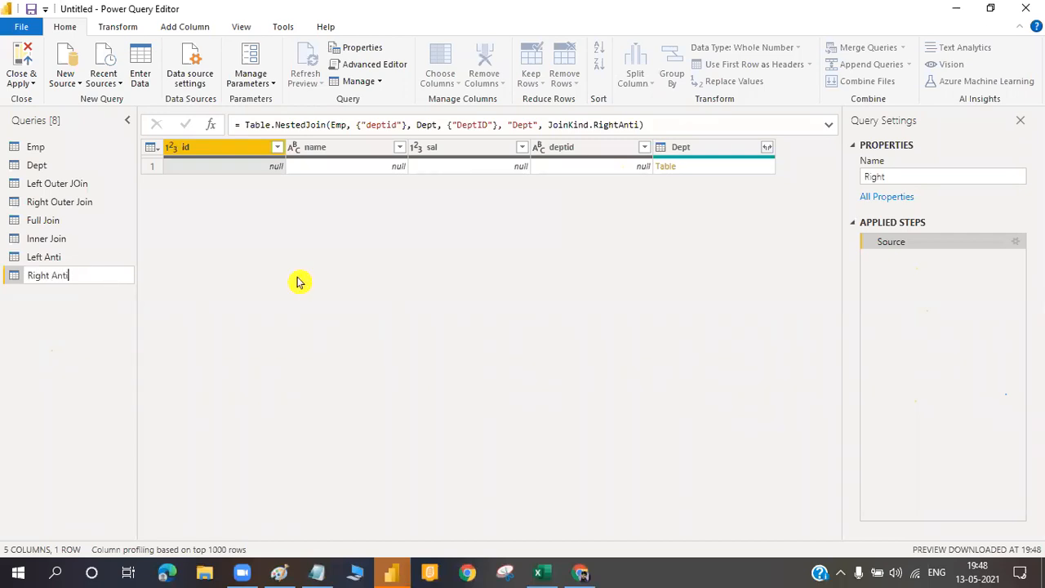
pyautogui.press('Return')
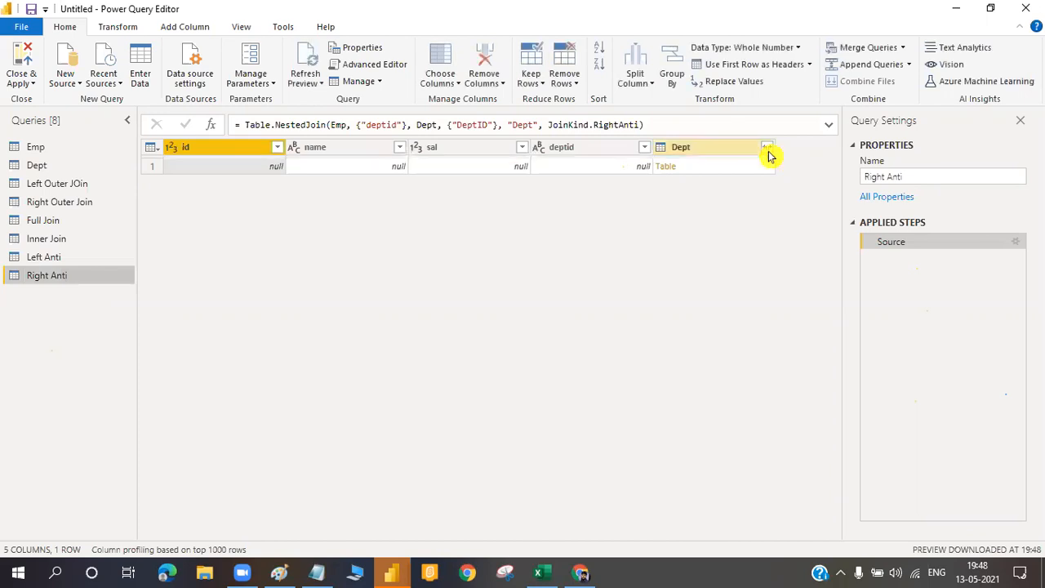
# Try aggregating the Dept column of Right Anti into counts of DeptID and DeptName, and delete the Aggregated Dept step.
pyautogui.click(768, 148)
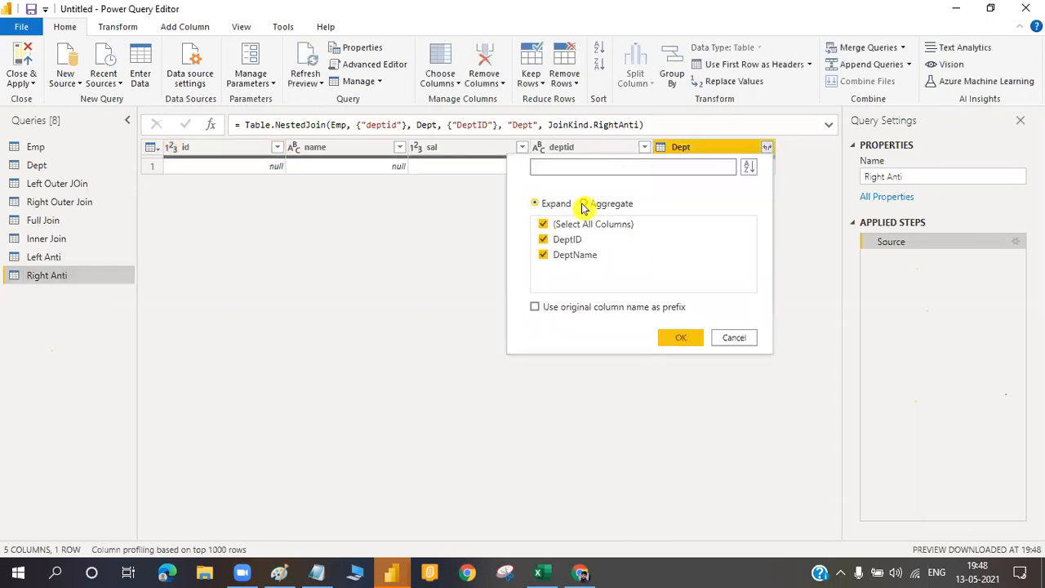
pyautogui.click(584, 204)
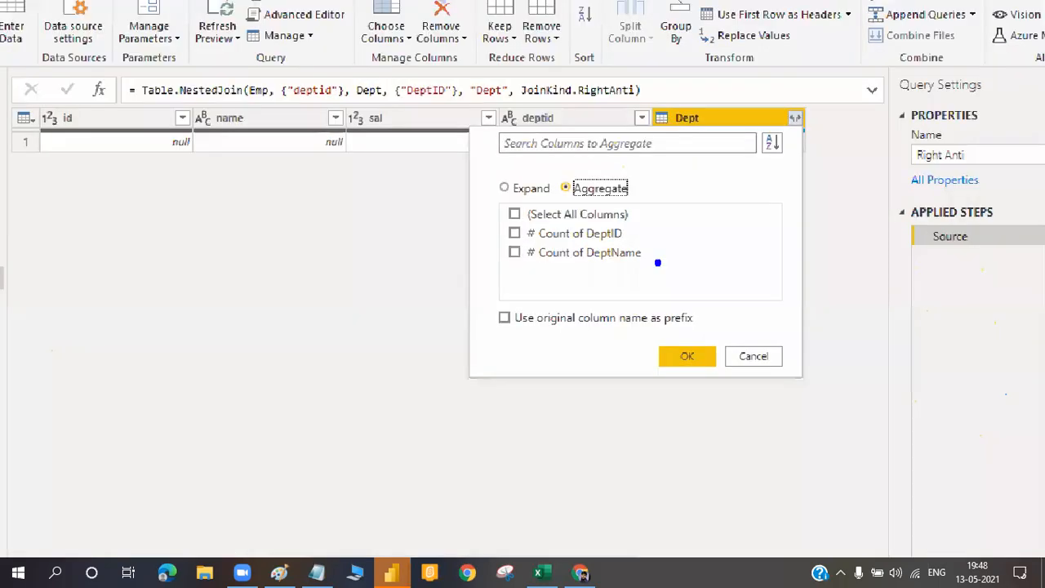
pyautogui.moveTo(494, 217); pyautogui.dragTo(642, 242)
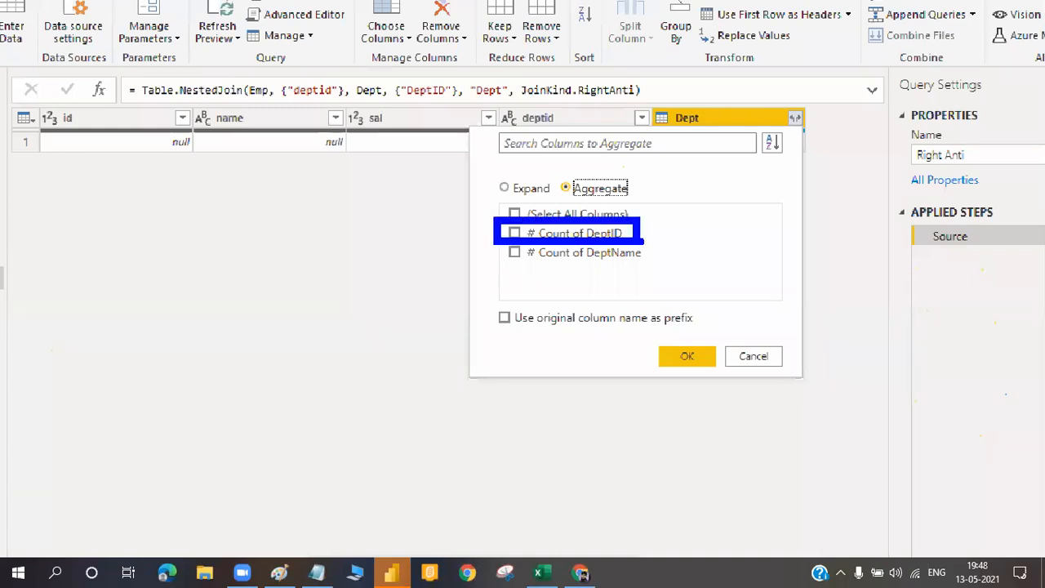
pyautogui.moveTo(490, 236); pyautogui.dragTo(674, 264)
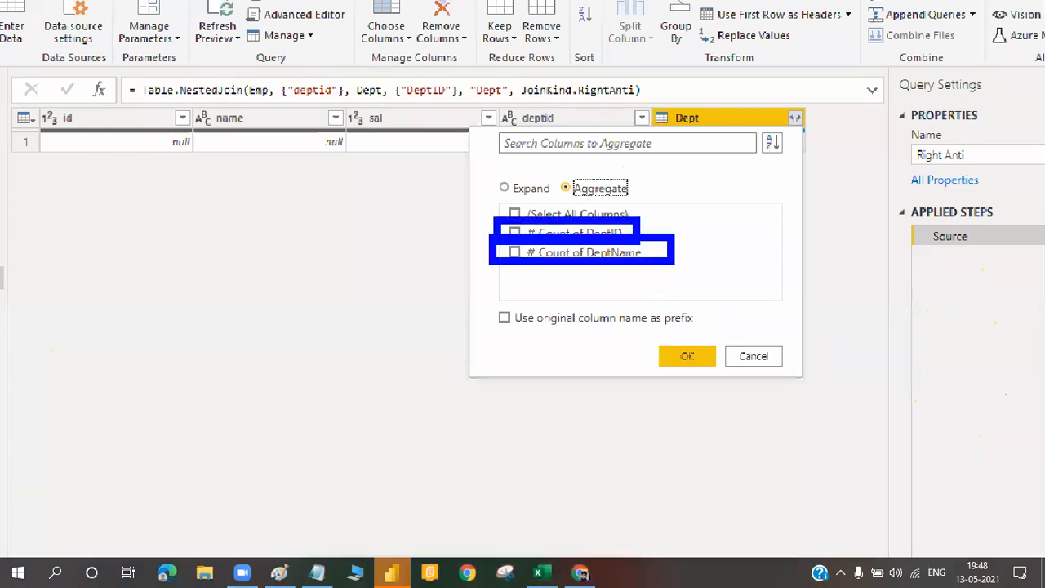
pyautogui.press('Escape')
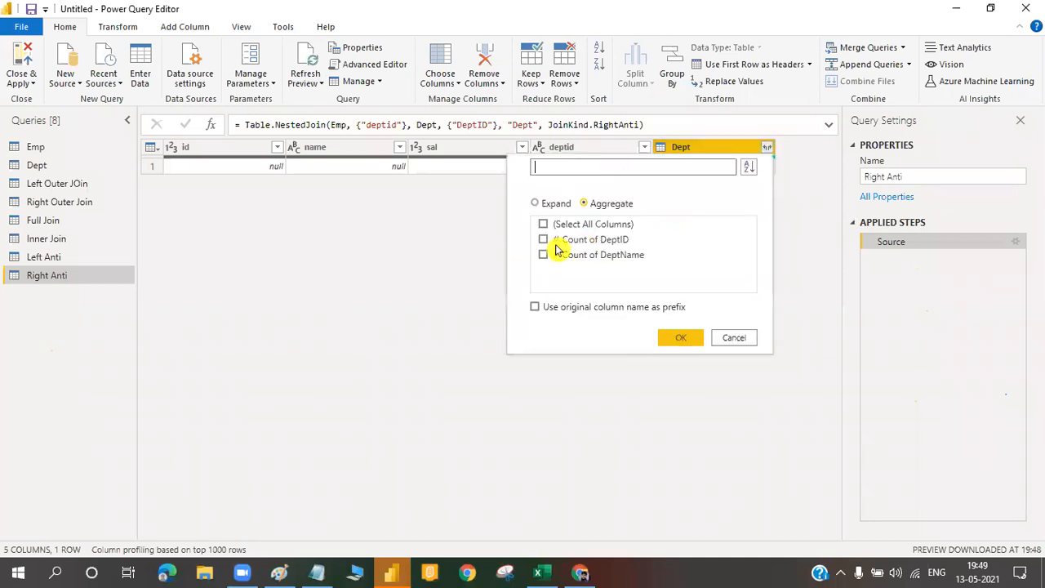
pyautogui.click(536, 204)
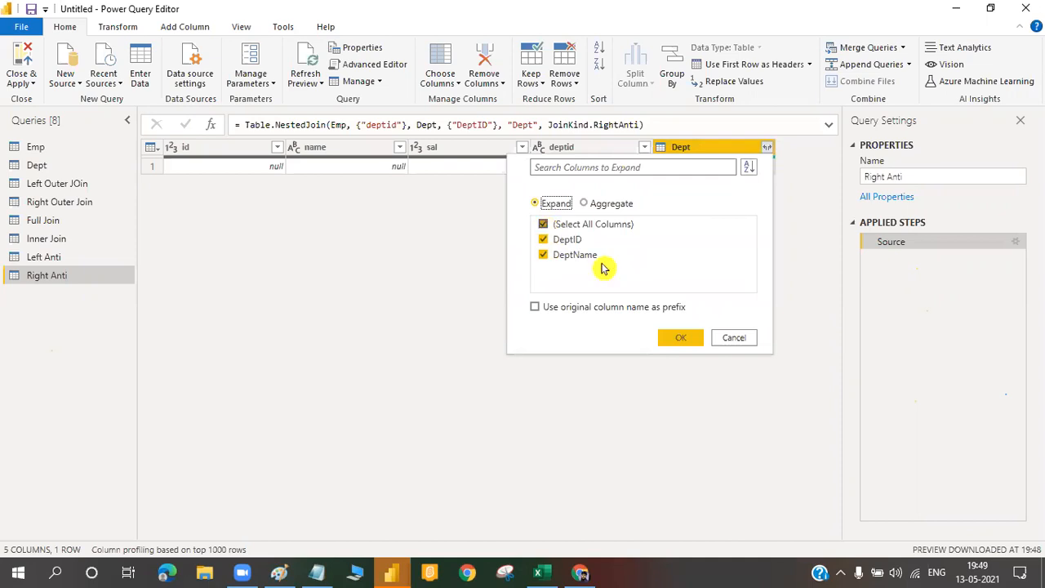
pyautogui.click(590, 208)
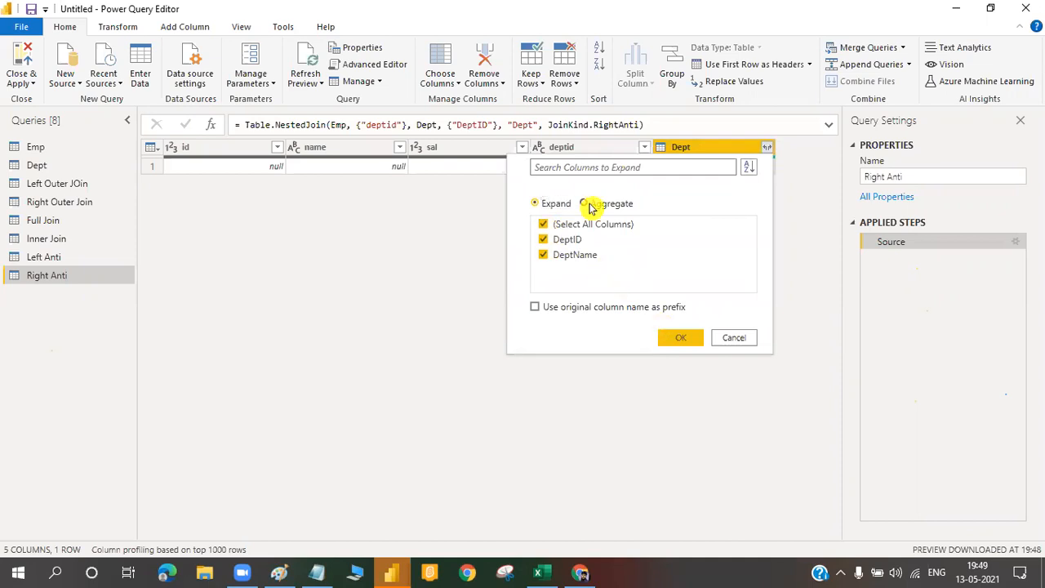
pyautogui.click(544, 228)
pyautogui.click(693, 340)
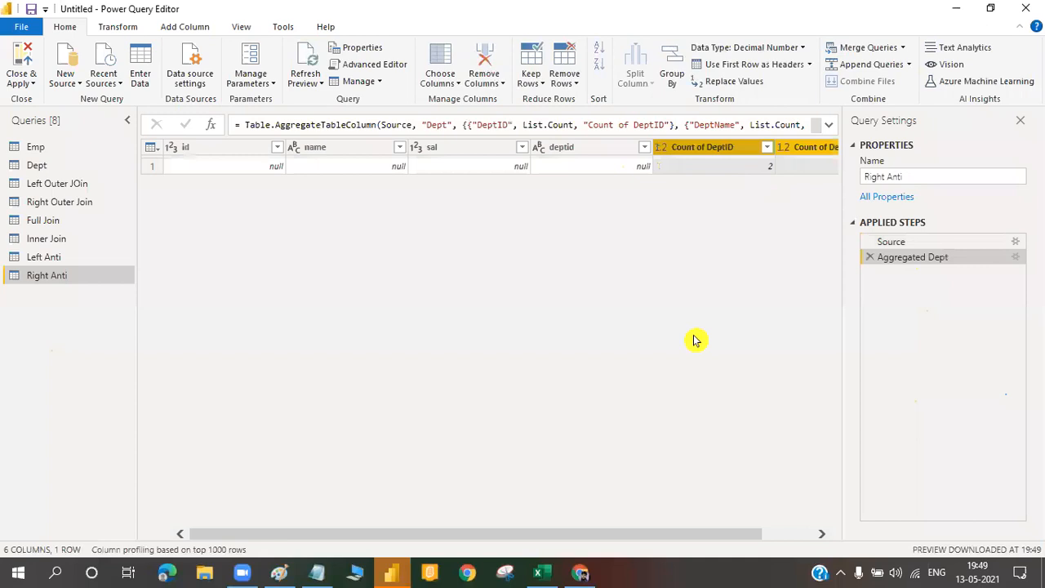
pyautogui.click(873, 258)
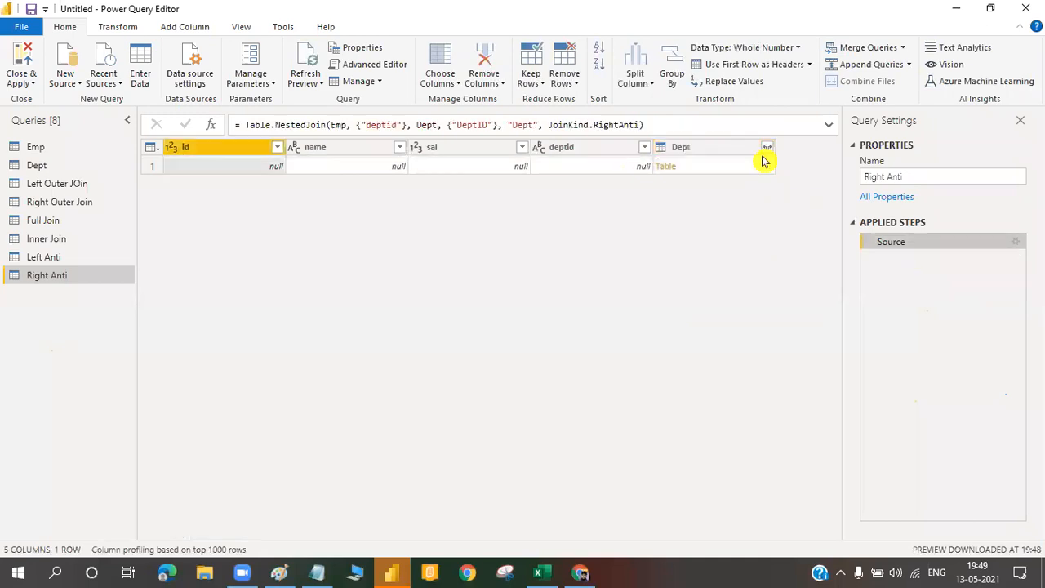
# Expand the Dept column of the Right Anti query to include both DeptID and DeptName.
pyautogui.click(759, 152)
pyautogui.click(767, 147)
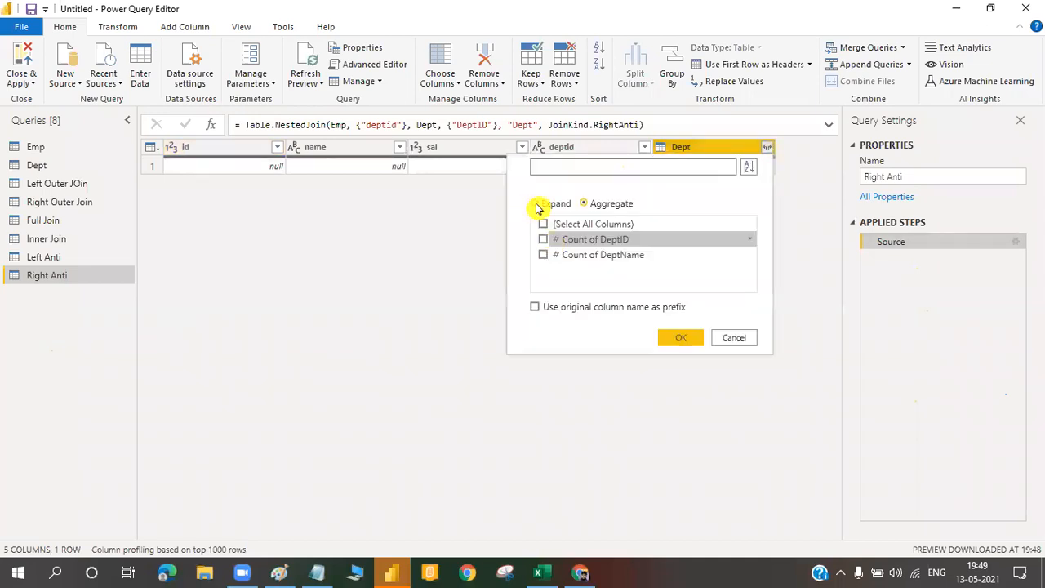
pyautogui.click(537, 204)
pyautogui.click(544, 239)
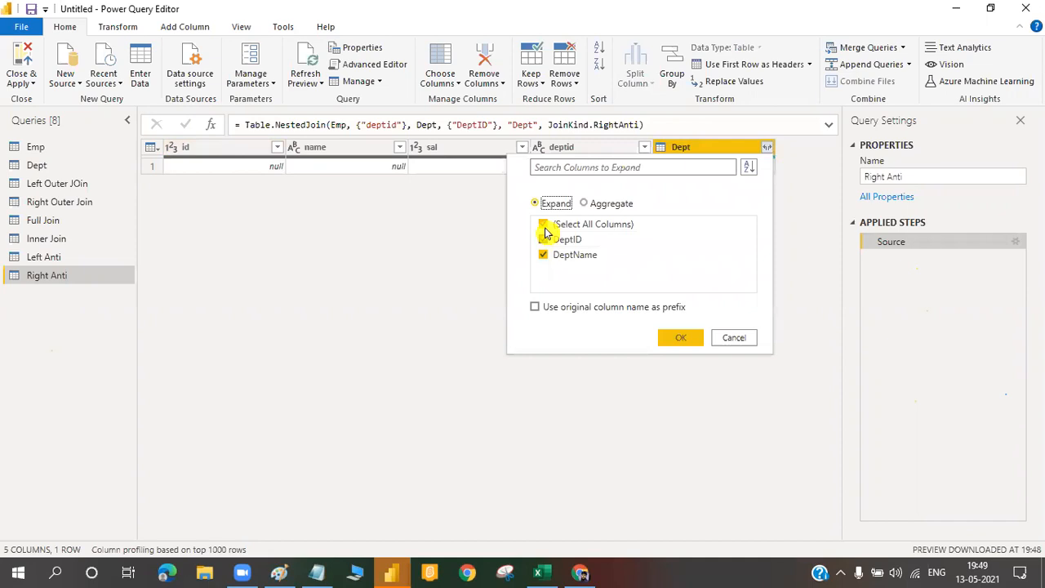
pyautogui.click(544, 225)
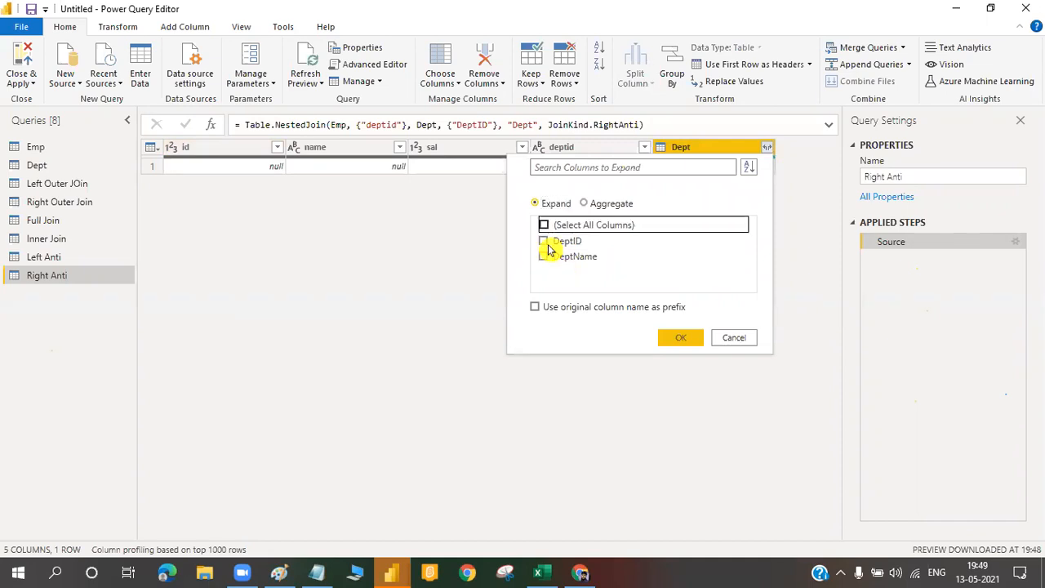
pyautogui.click(545, 240)
pyautogui.click(545, 227)
pyautogui.click(677, 335)
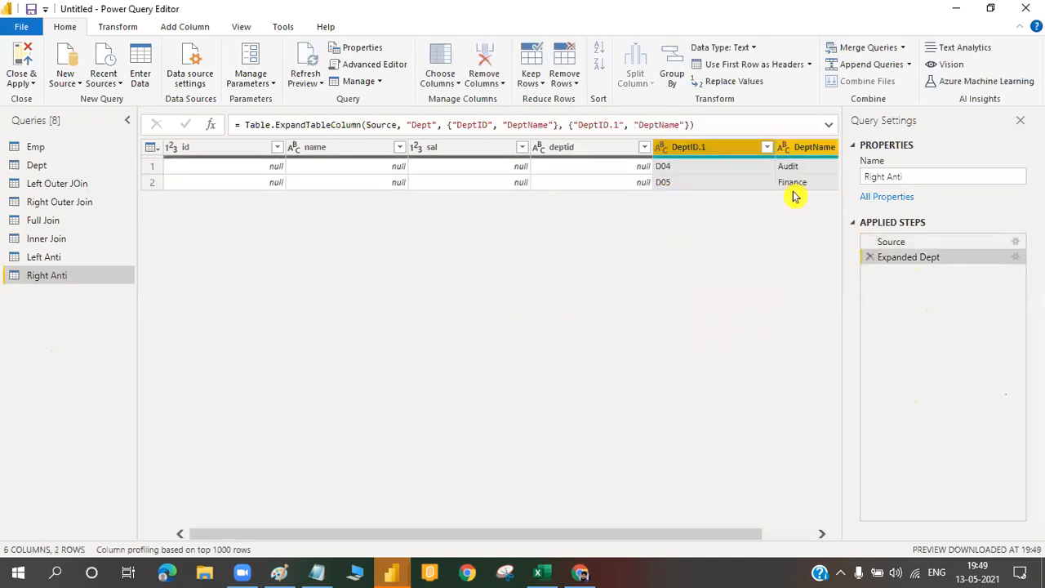
# Switch to the Explaination_Merge_append workbook in Excel and review the join tables on the Merge sheet.
pyautogui.hotkey('alt', 'Tab')
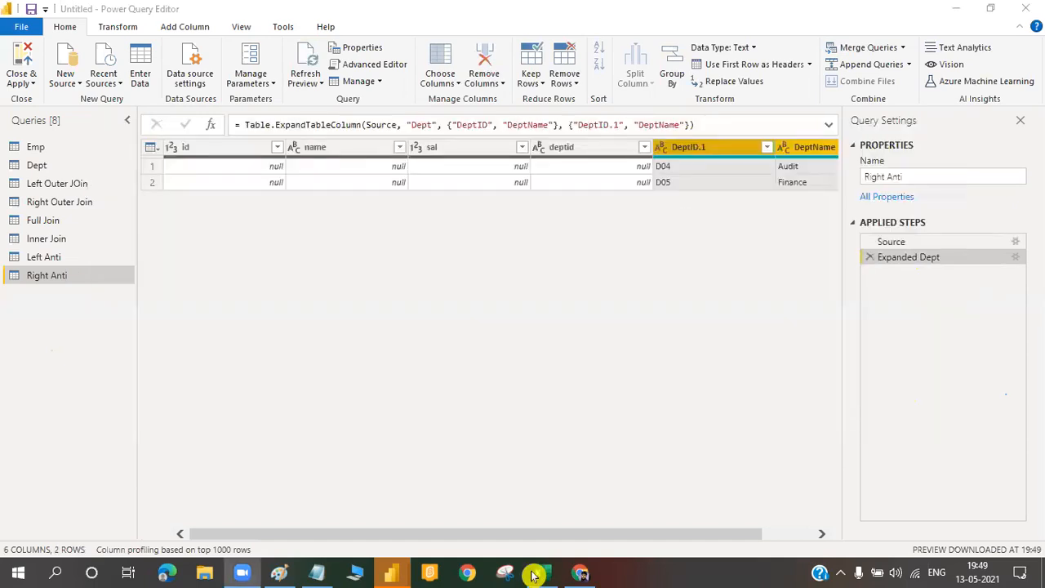
pyautogui.click(533, 575)
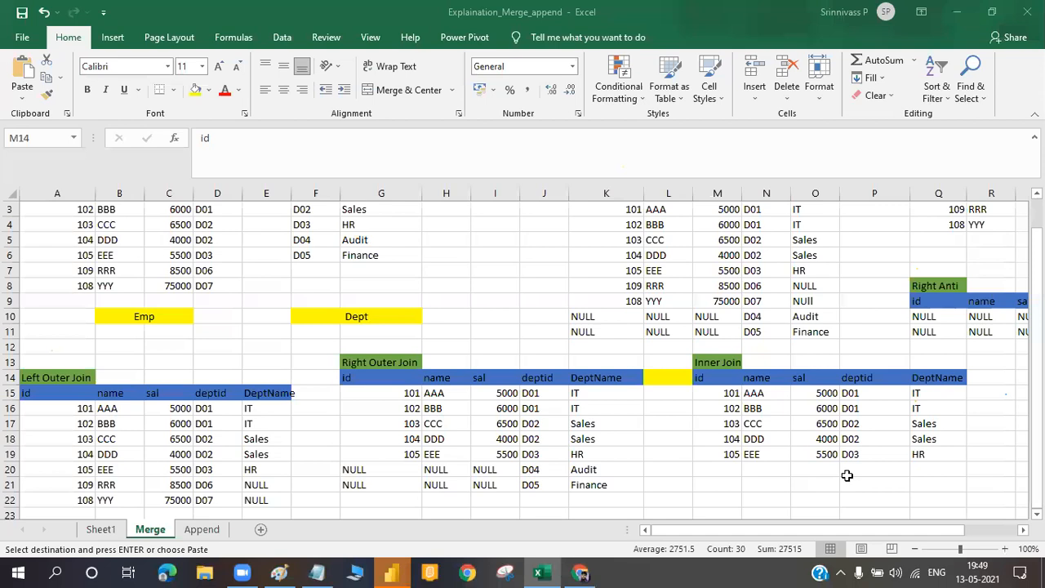
pyautogui.write('id\tname\tsal\tdeptid\tDeptName 101\tAAA\t5000\tD01\tIT 102\tBBB\t6000\tD01\tIT 103\tCCC\t6500\tD02\tSales 104\tDDD\t4000\tD02\tSales 105\tEEE\t5500\tD03\tHR')
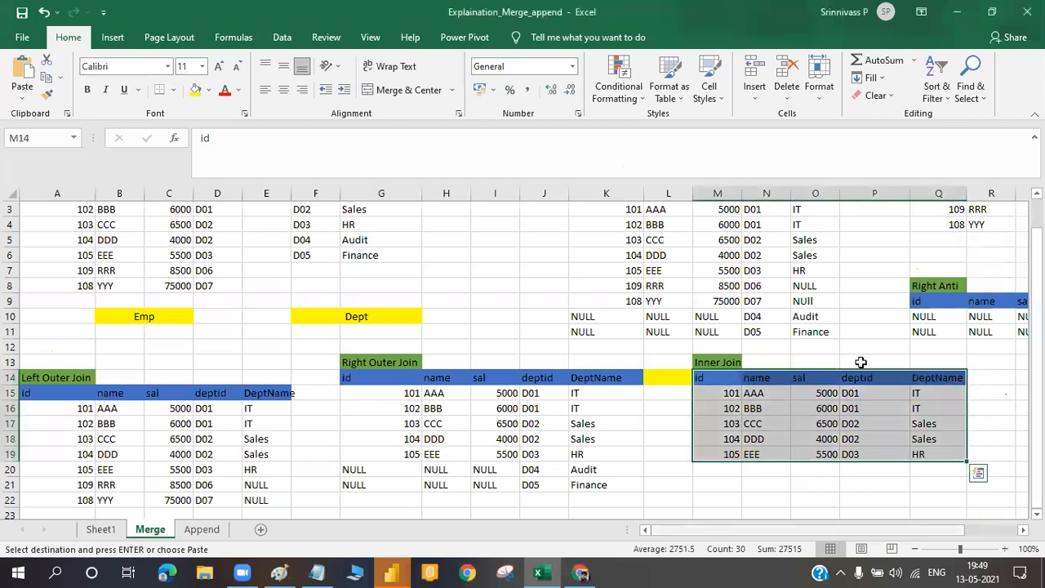
# Examine the Right Anti table's NULL employee columns and department rows on the Merge sheet, and compare them with the Right Anti query in Power Query.
pyautogui.hscroll(3, 861, 362)
pyautogui.moveTo(904, 316); pyautogui.dragTo(963, 332)
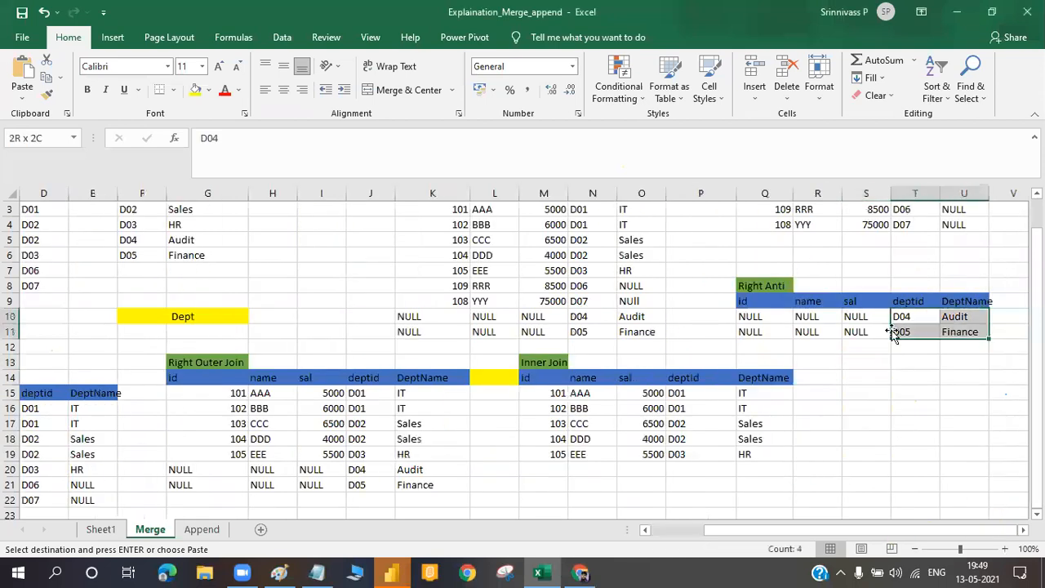
pyautogui.moveTo(756, 316); pyautogui.dragTo(864, 340)
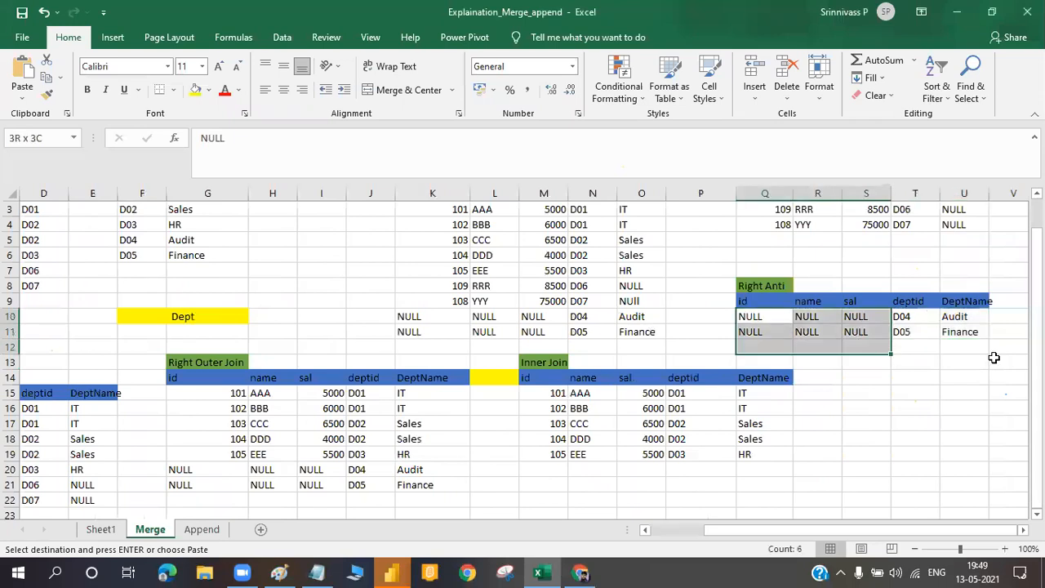
pyautogui.hotkey('ctrl', 'v')
pyautogui.click(995, 361)
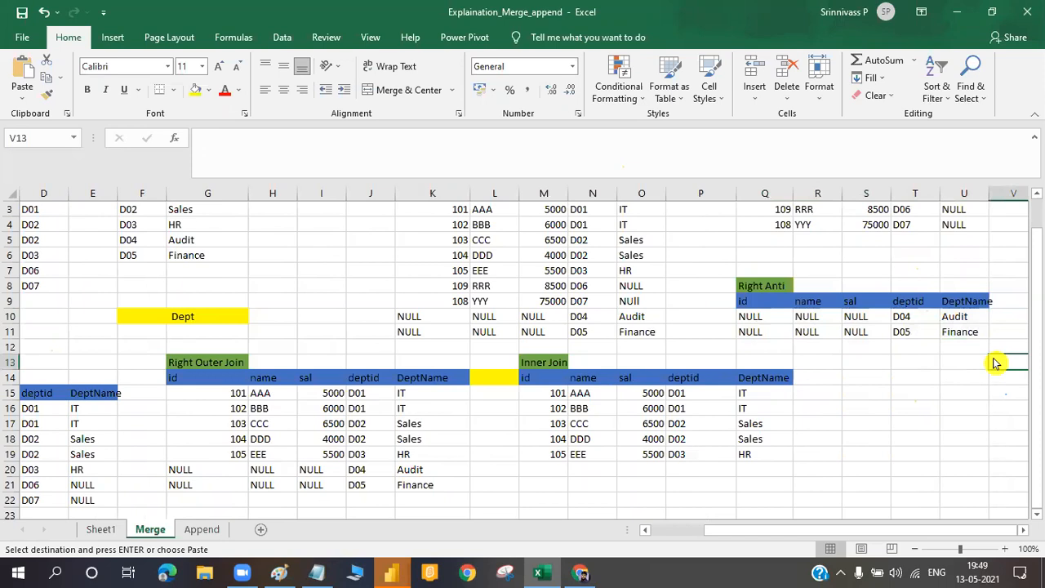
pyautogui.hotkey('alt', 'Tab')
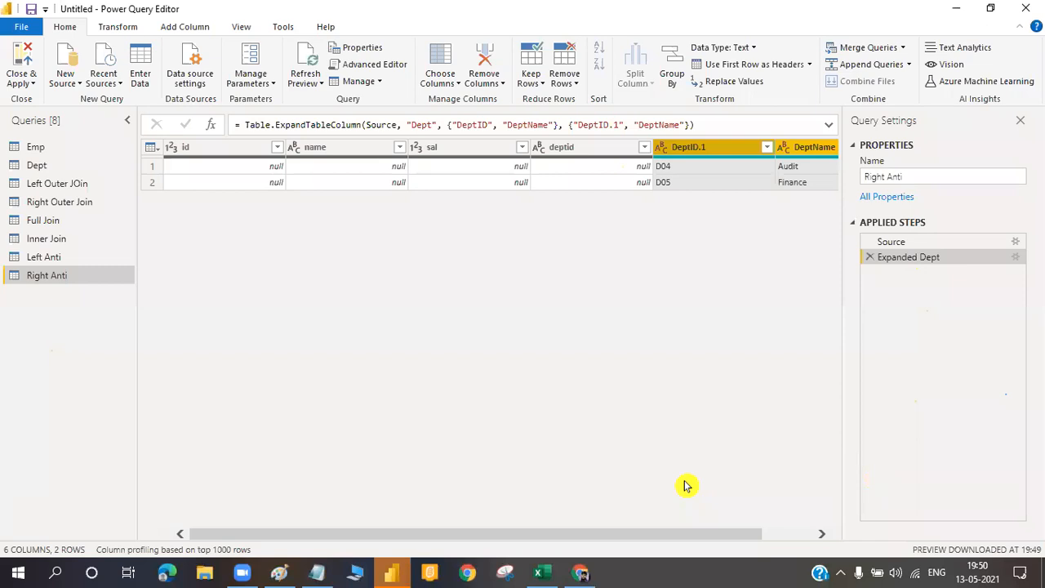
# Switch to the Daily_Notes evening3 notes in Notepad and insert blank lines below "What are difference Append and Merge?".
pyautogui.hotkey('alt', 'Tab')
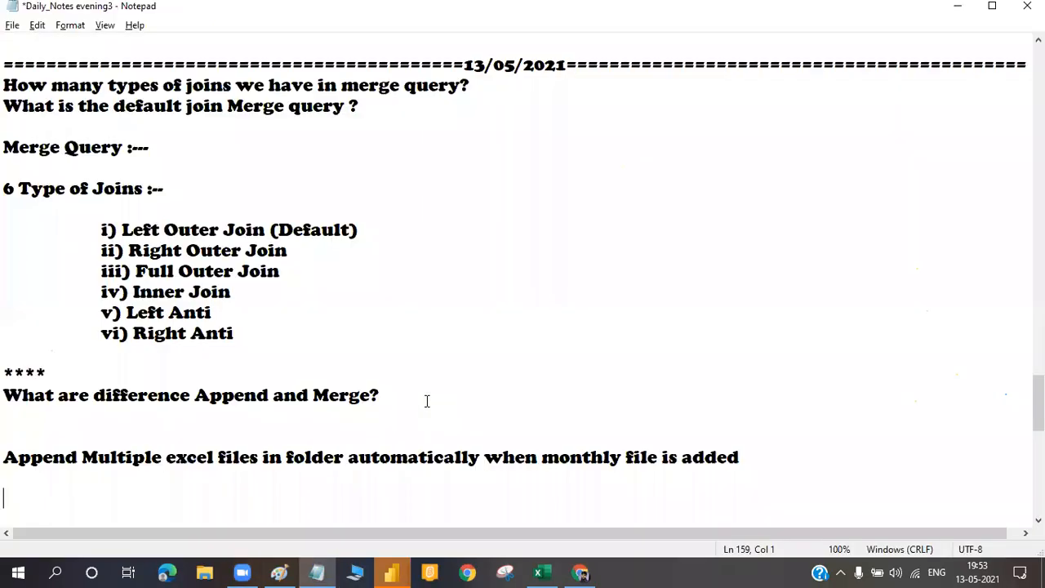
pyautogui.hotkey('alt', 'Tab')
pyautogui.click(427, 399)
pyautogui.press('Return')
pyautogui.press('Return')
pyautogui.press('Return')
pyautogui.press('Tab')
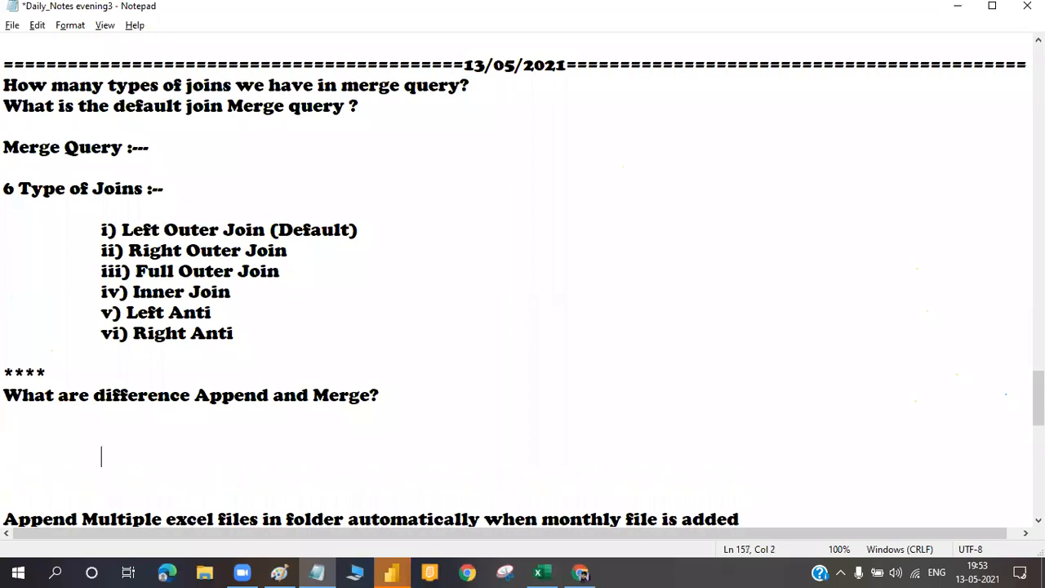
pyautogui.press('Return')
pyautogui.press('Return')
pyautogui.press('Return')
pyautogui.press('Return')
pyautogui.click(427, 401)
# Enter the side-by-side column headings "Append" and "Merge" below the difference question.
pyautogui.press('Tab')
pyautogui.press('Tab')
pyautogui.write('App')
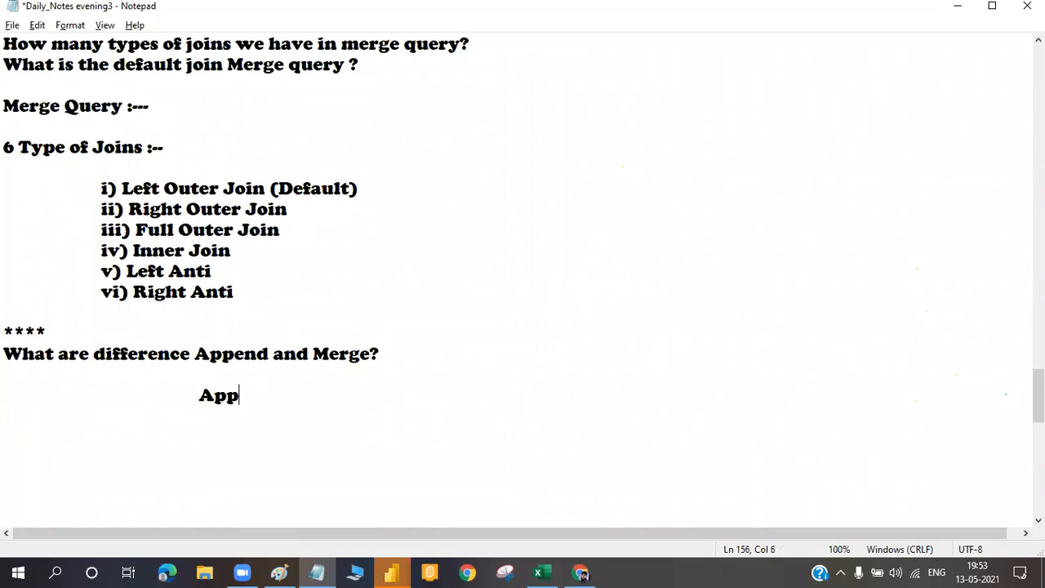
pyautogui.write('end')
pyautogui.press('Tab')
pyautogui.press('Tab')
pyautogui.press('Tab')
pyautogui.write('Merger')
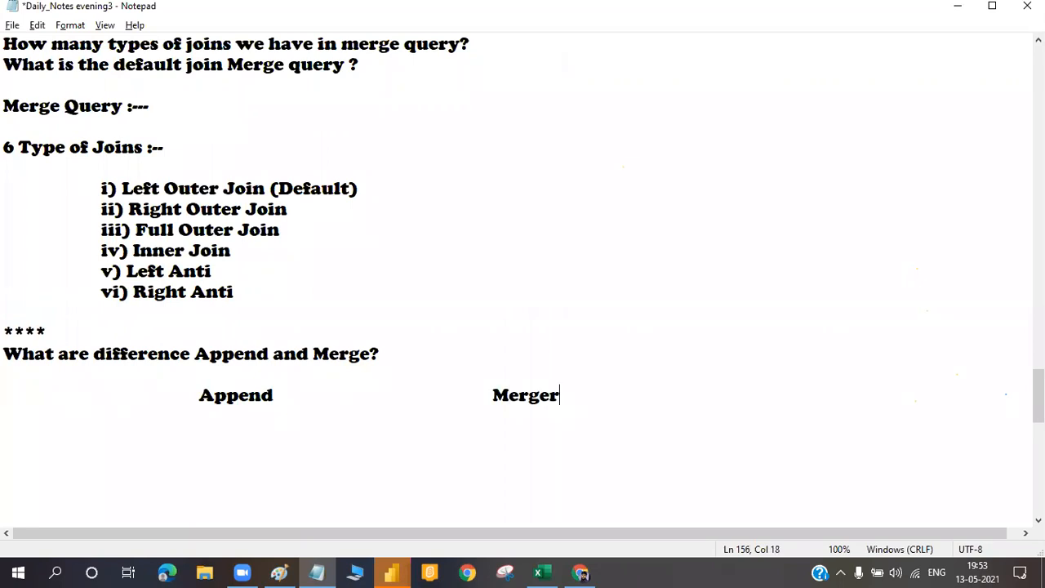
pyautogui.press('BackSpace')
# Start the first numbered point under the Append heading as "1) No join".
pyautogui.press('Return')
pyautogui.press('Tab')
pyautogui.write('1)')
pyautogui.write('It')
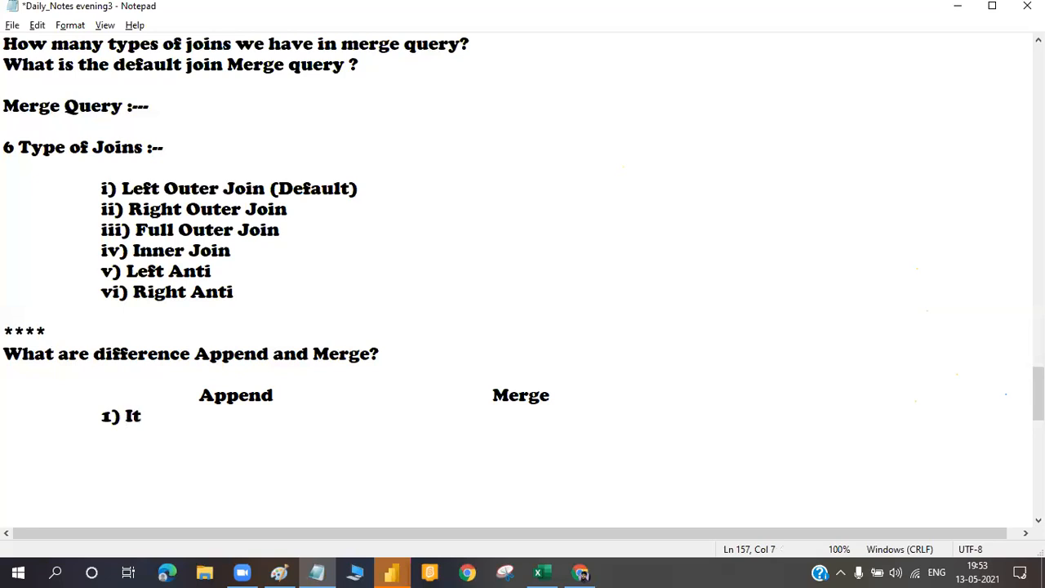
pyautogui.write("'s")
pyautogui.press('BackSpace')
pyautogui.press('BackSpace')
pyautogui.press('BackSpace')
pyautogui.press('BackSpace')
pyautogui.press('BackSpace')
pyautogui.write('No join')
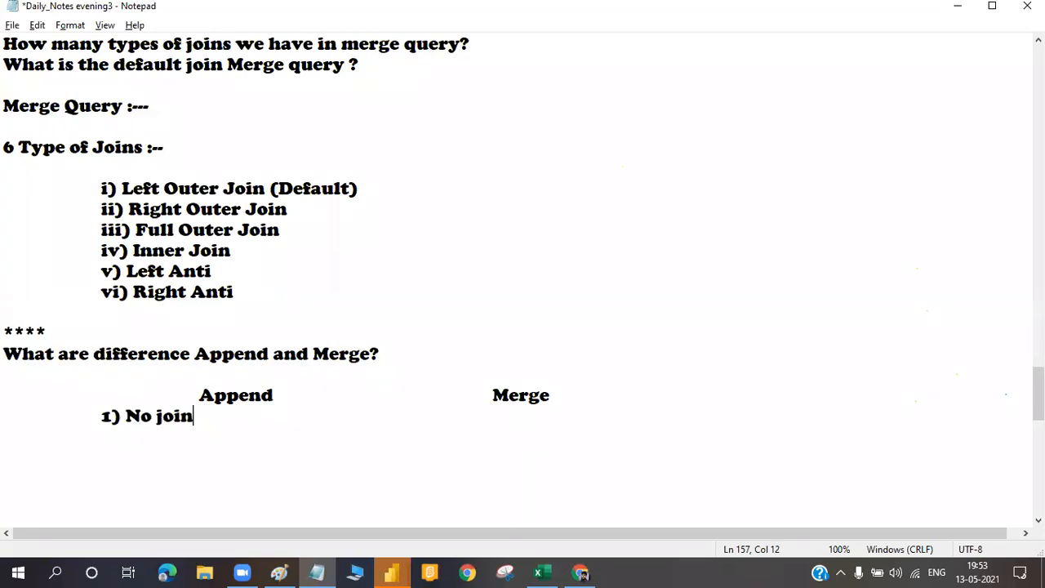
# Reword the Append point as "No keycloumns required" and start the first Merge point beside it with "1) Keyc".
pyautogui.press('BackSpace')
pyautogui.press('BackSpace')
pyautogui.press('BackSpace')
pyautogui.press('BackSpace')
pyautogui.write('key')
pyautogui.press('BackSpace')
pyautogui.write('clo')
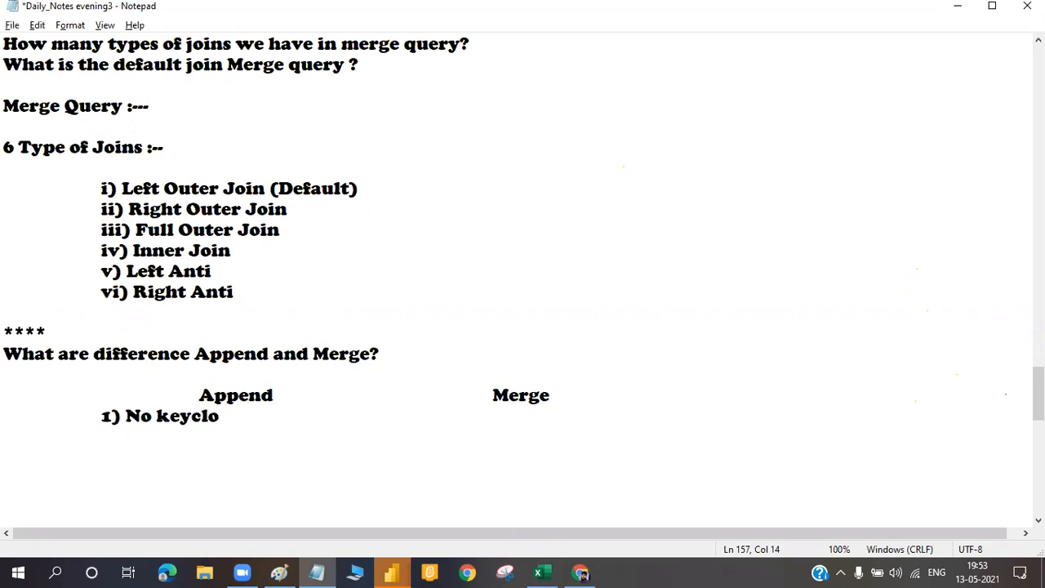
pyautogui.press('BackSpace')
pyautogui.write('oumns f')
pyautogui.press('BackSpace')
pyautogui.write('r')
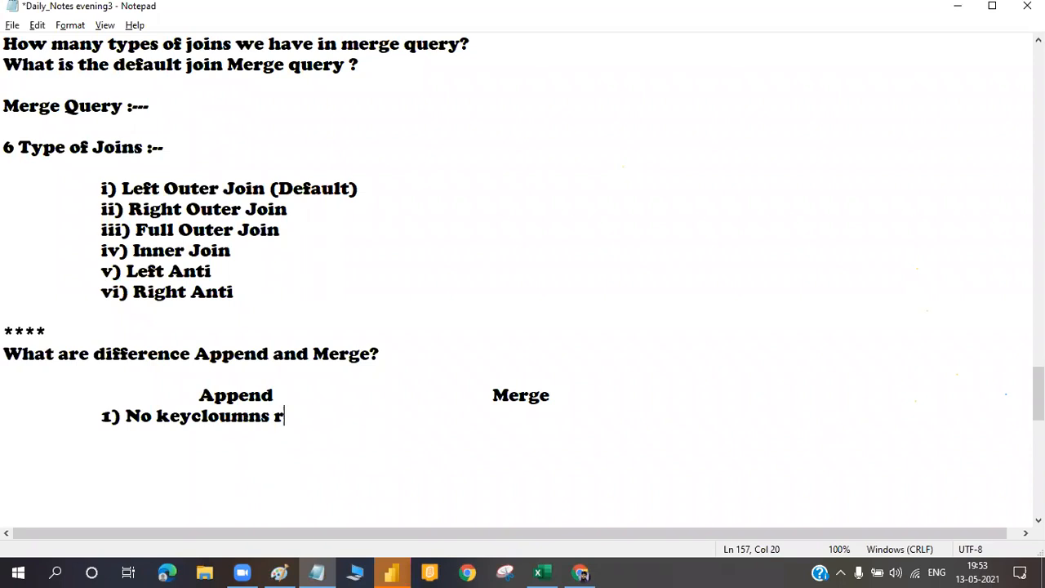
pyautogui.write('e')
pyautogui.press('BackSpace')
pyautogui.write('quired')
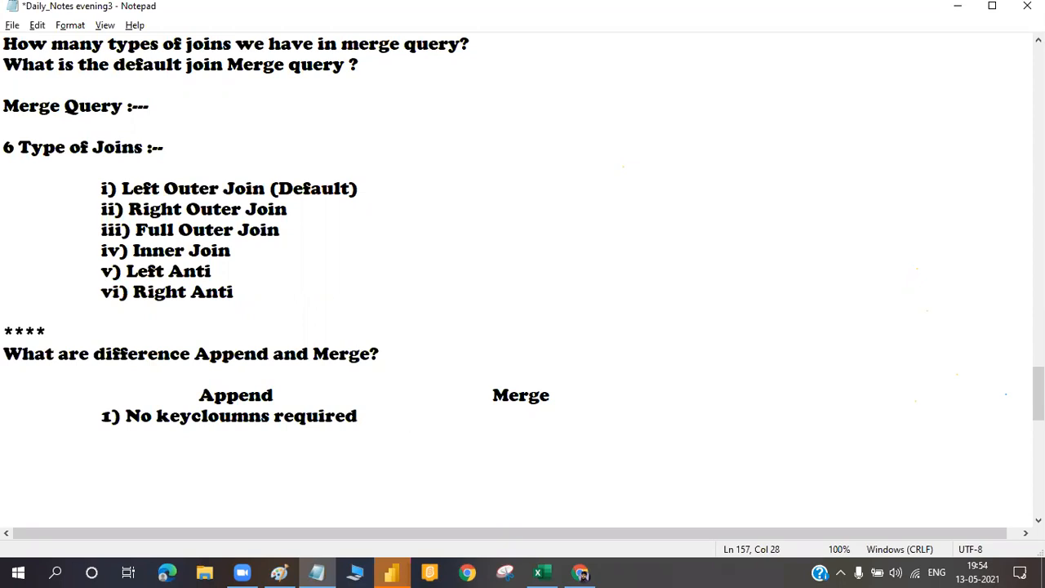
pyautogui.write(' 1) Keyc')
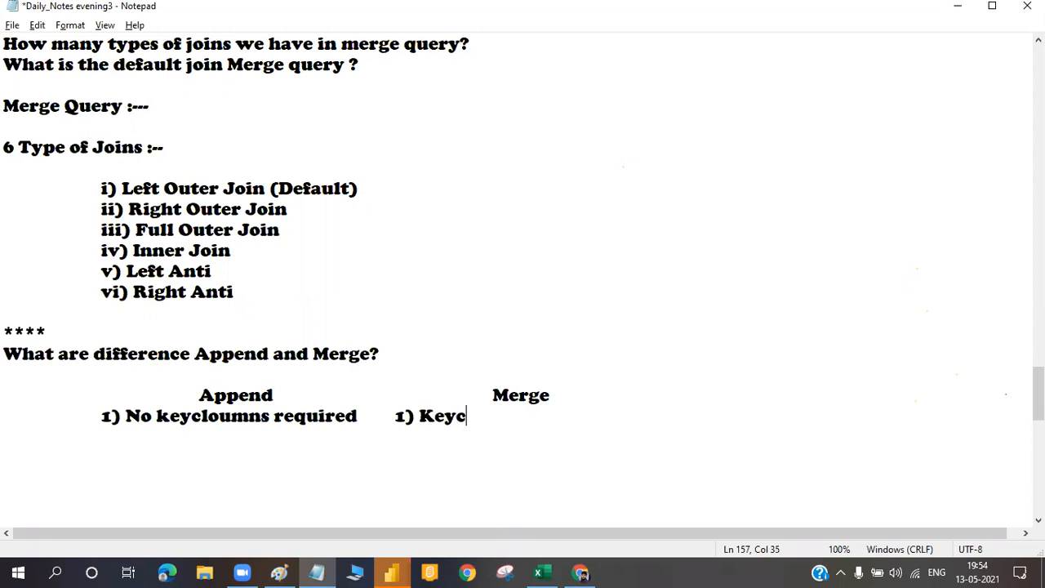
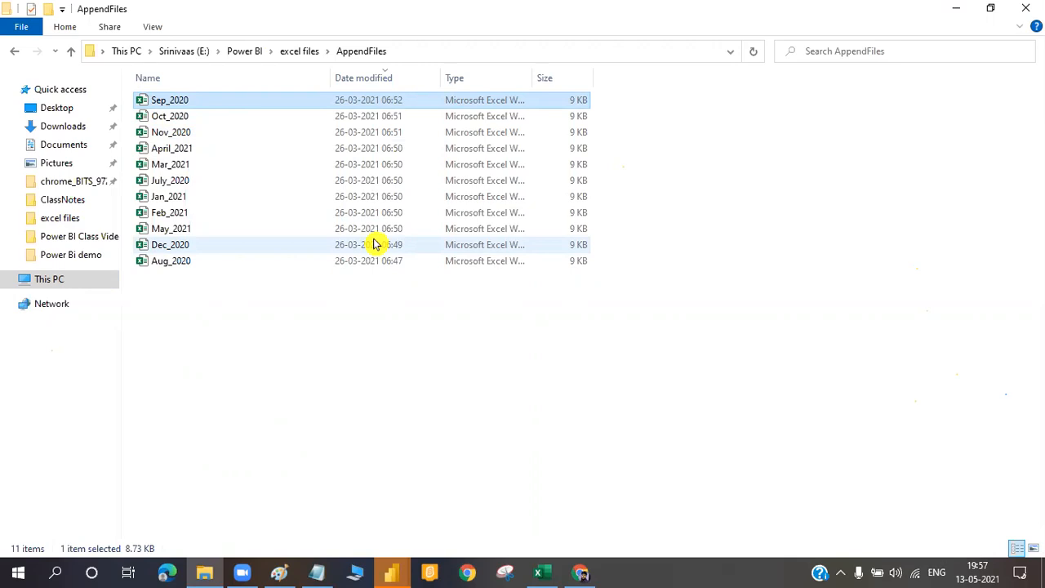
# Delete the May_2021 workbook from the AppendFiles folder in File Explorer.
pyautogui.hotkey('alt', 'Tab')
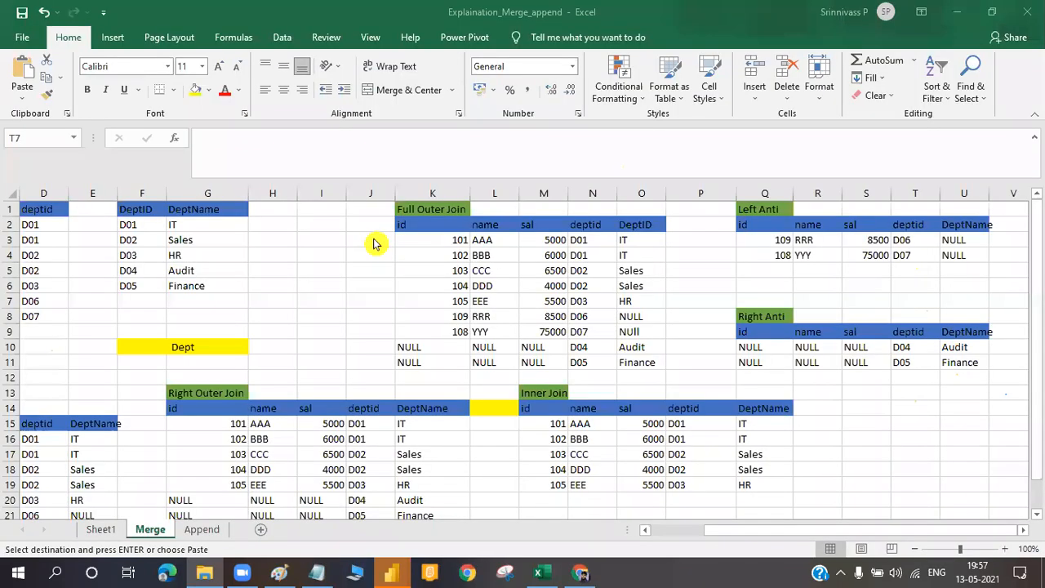
pyautogui.click(412, 259)
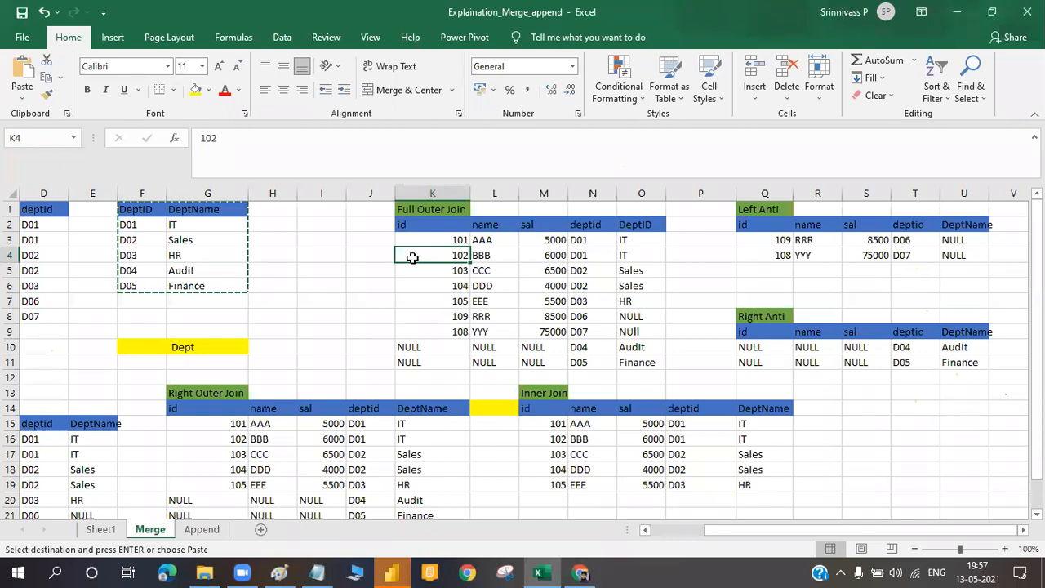
pyautogui.click(208, 575)
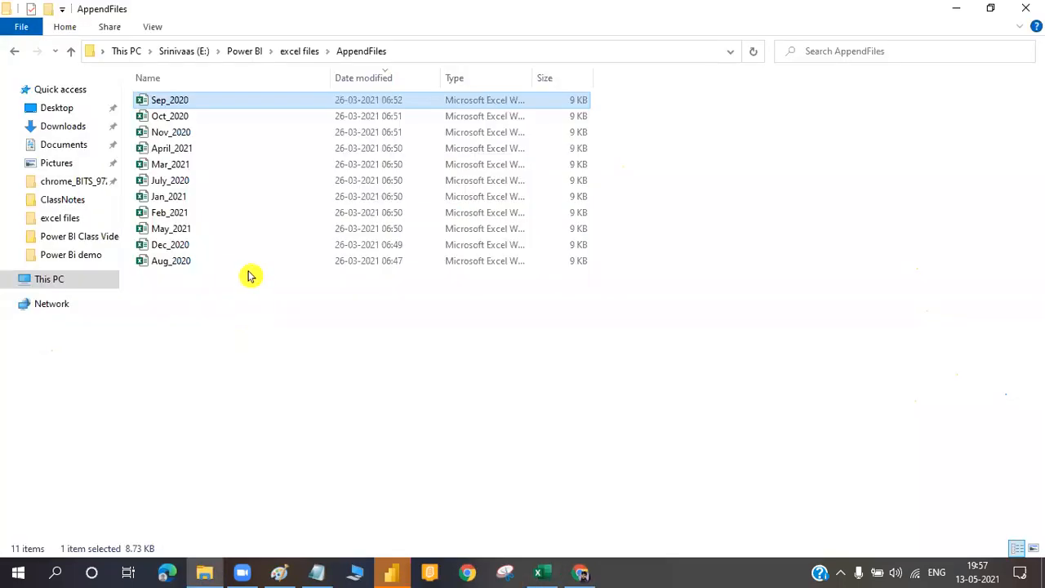
pyautogui.click(183, 230)
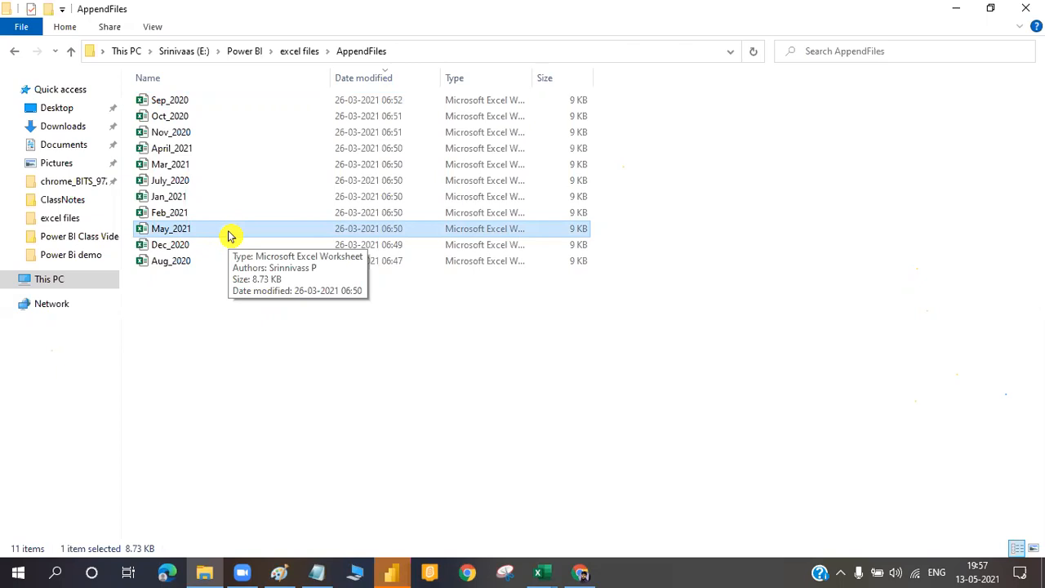
pyautogui.press('Delete')
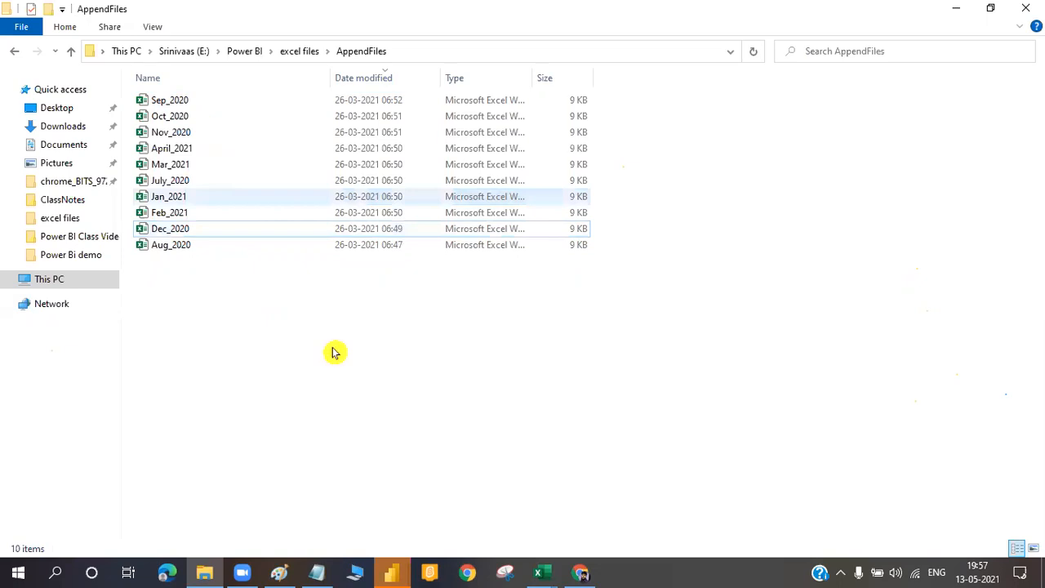
# Switch to the Sep_2020 workbook in Excel and examine its Date, Company and Sales Amount columns.
pyautogui.click(555, 575)
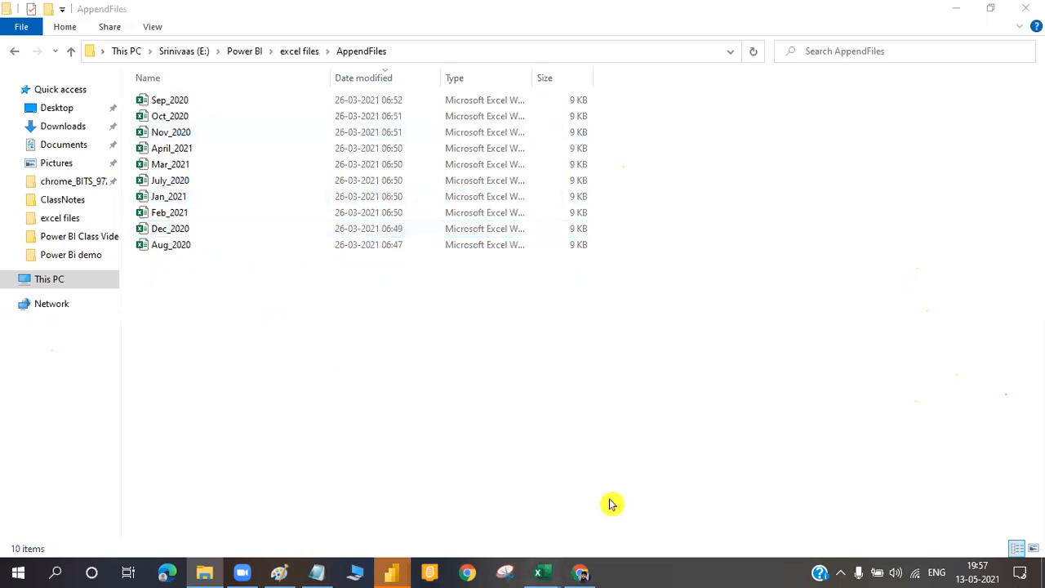
pyautogui.click(611, 504)
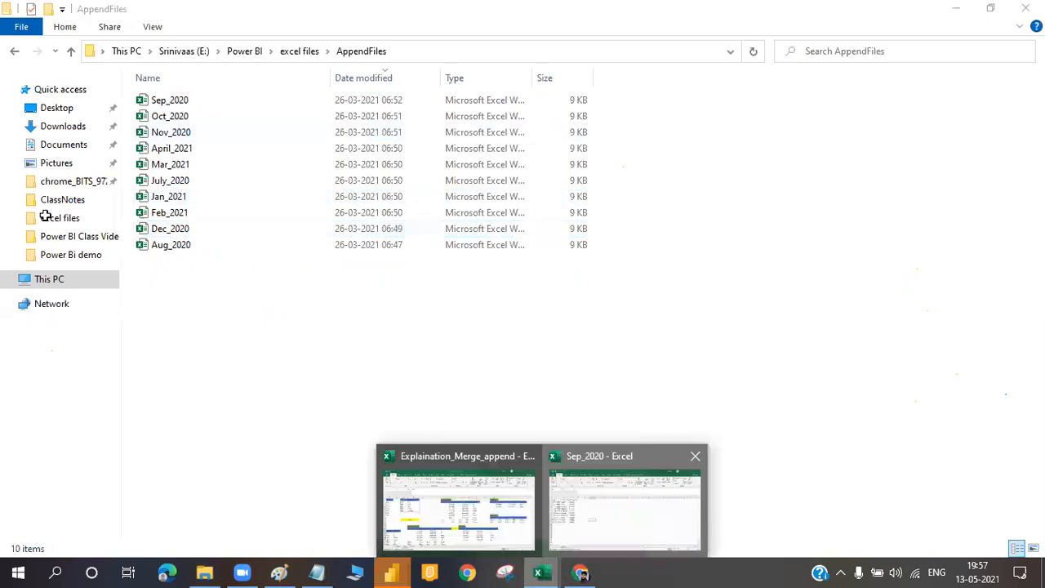
pyautogui.moveTo(49, 210); pyautogui.dragTo(55, 362)
pyautogui.moveTo(99, 209); pyautogui.dragTo(101, 353)
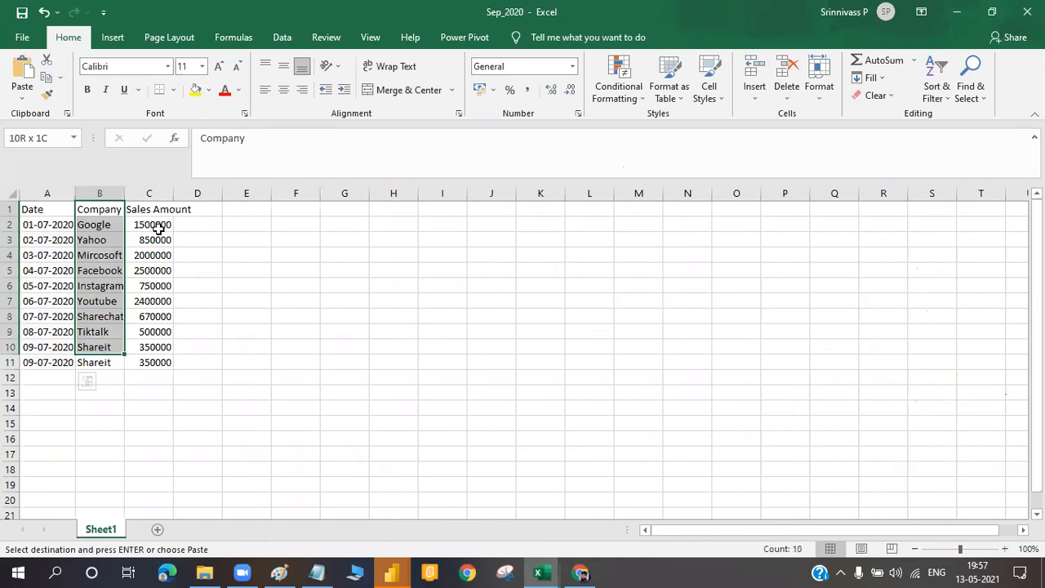
pyautogui.moveTo(158, 223); pyautogui.dragTo(158, 363)
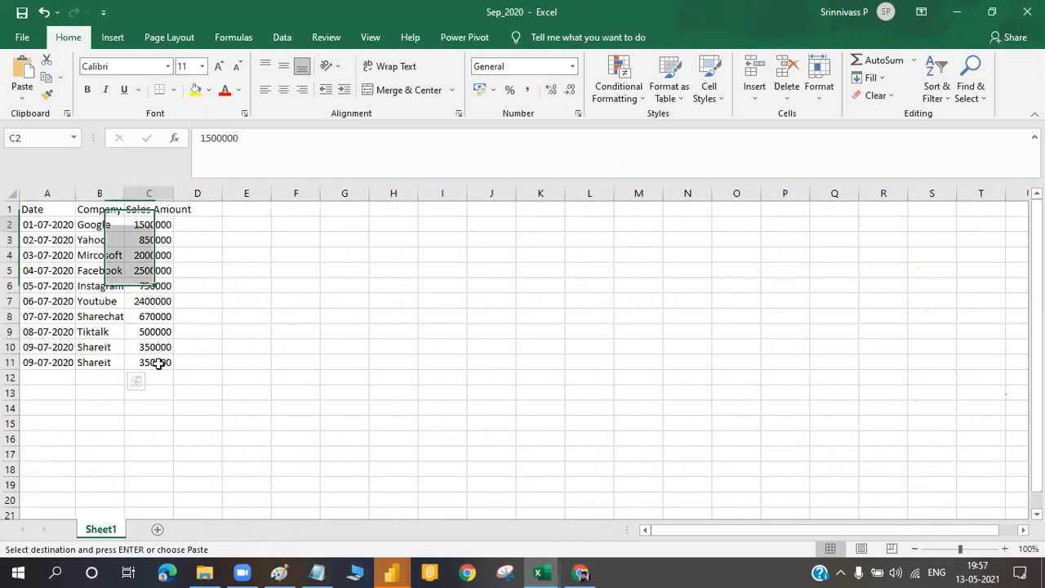
# Autofit the widths of the Company and Sales Amount columns in the Sep_2020 sheet.
pyautogui.doubleClick(122, 193)
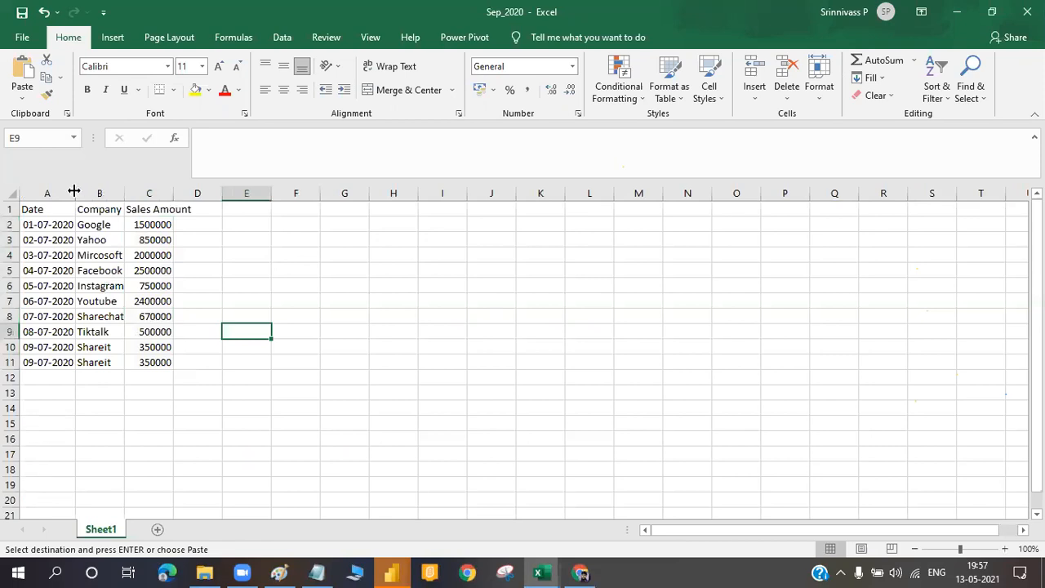
pyautogui.doubleClick(176, 193)
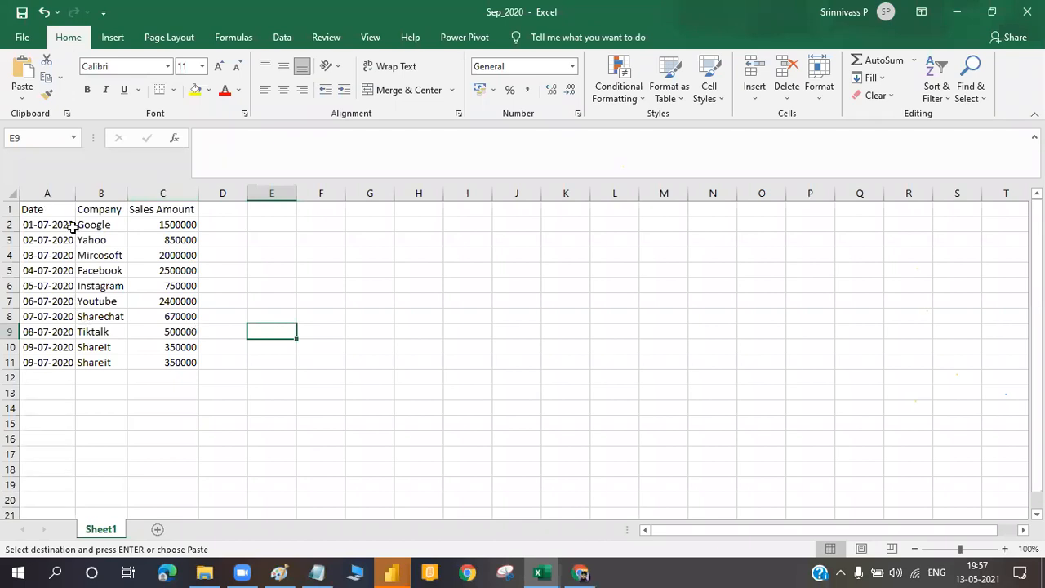
# Examine the full Sep_2020 sales table, including its dates and company names.
pyautogui.hotkey('ctrl', 'Home')
pyautogui.keyDown('shift'); pyautogui.click(170, 350); pyautogui.keyUp('shift')
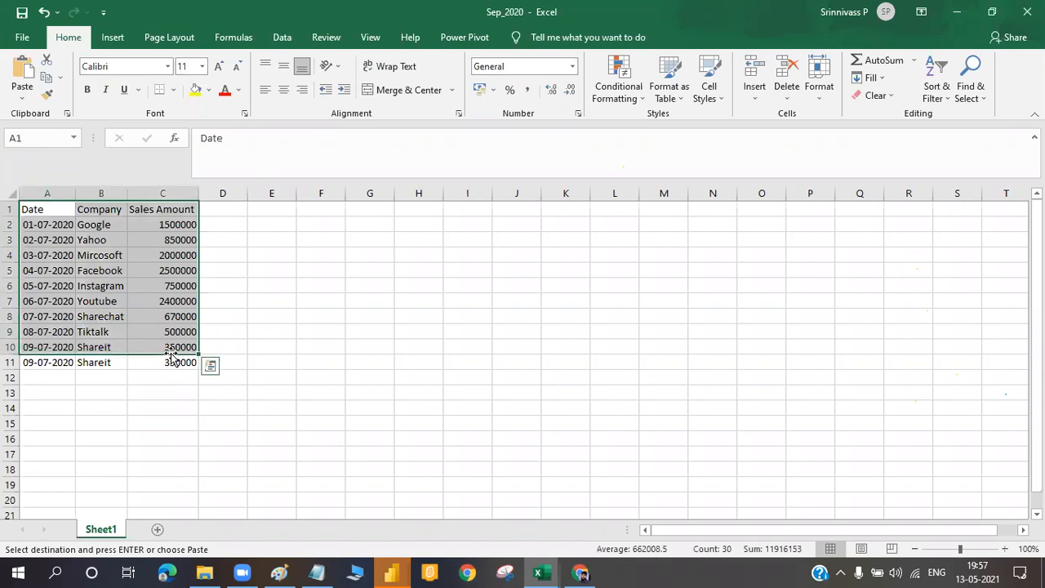
pyautogui.click(272, 347)
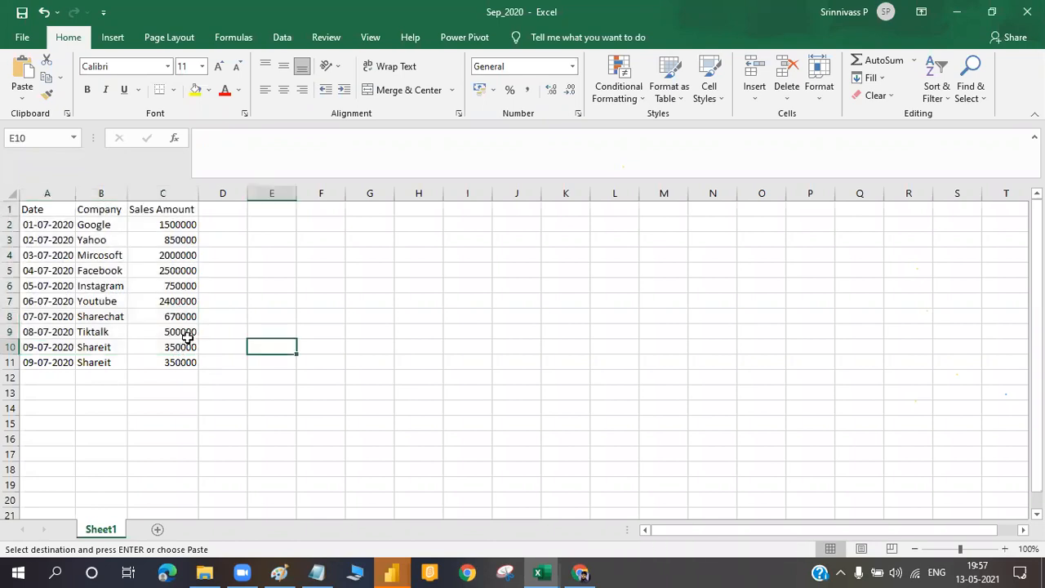
pyautogui.moveTo(47, 210); pyautogui.dragTo(190, 364)
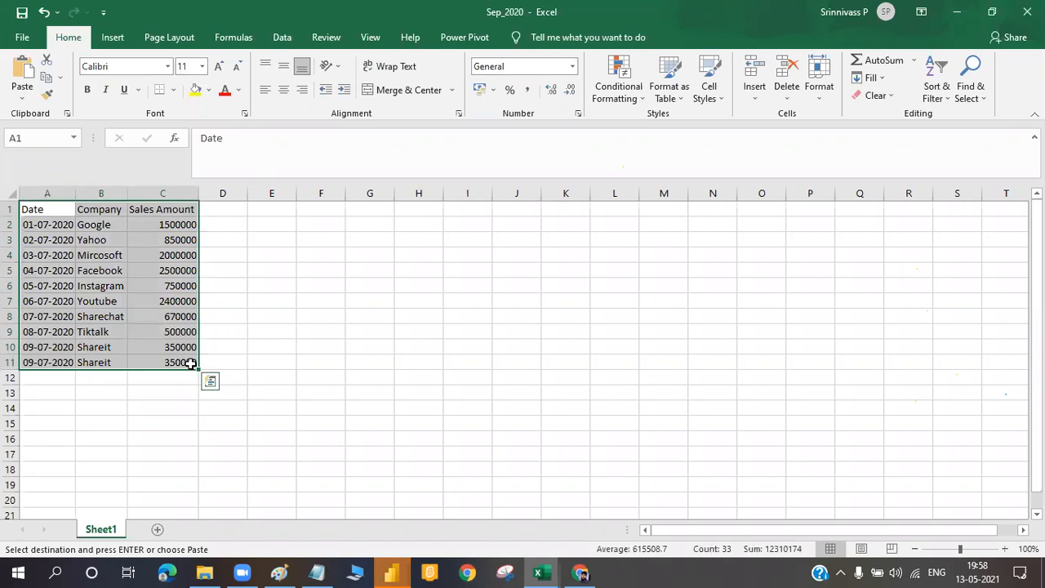
pyautogui.click(289, 311)
pyautogui.moveTo(49, 221); pyautogui.dragTo(51, 346)
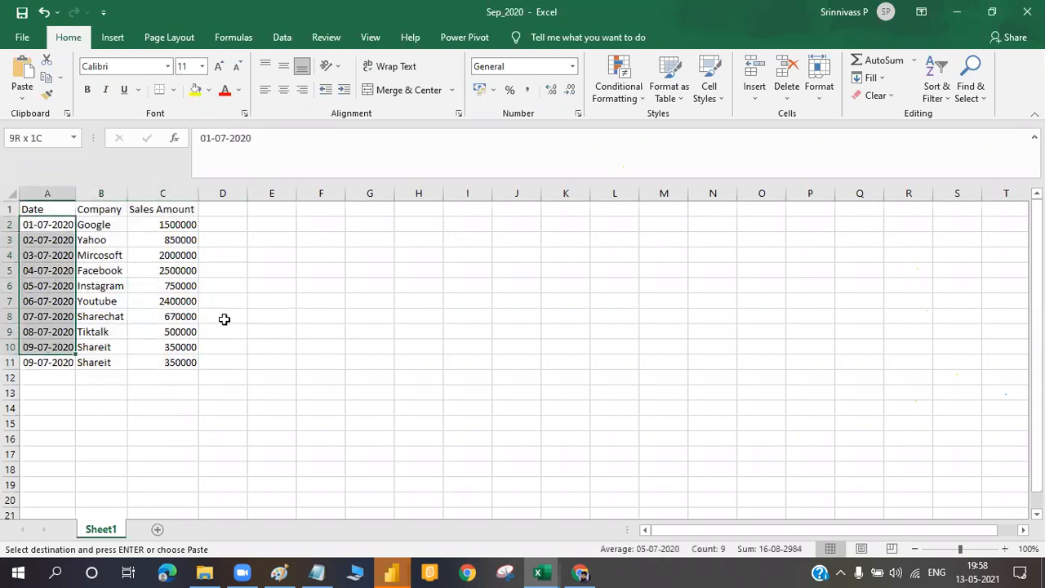
pyautogui.hotkey('ctrl', 'v')
pyautogui.moveTo(90, 231); pyautogui.dragTo(92, 364)
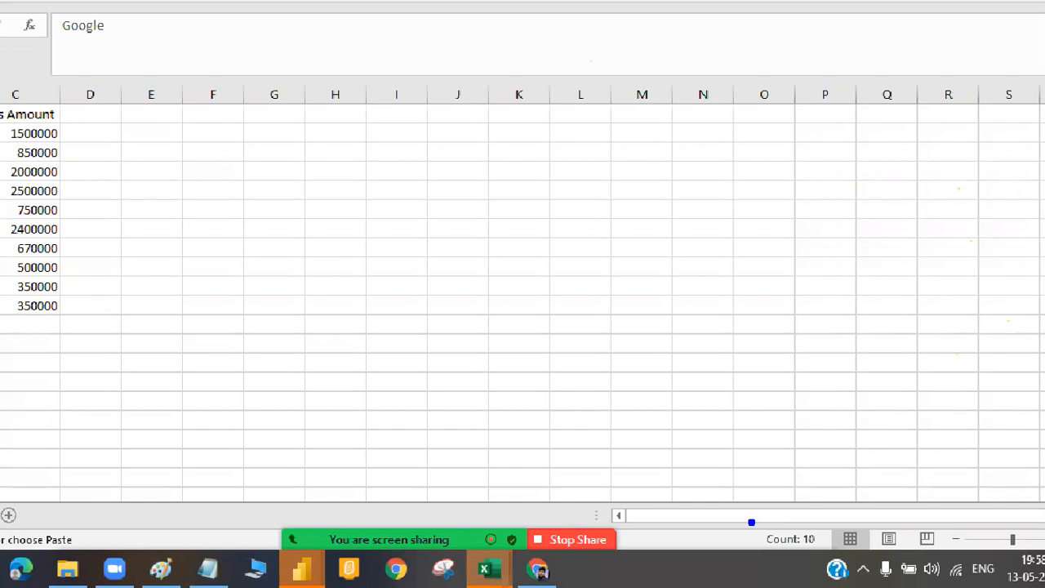
pyautogui.moveTo(752, 522); pyautogui.dragTo(825, 556)
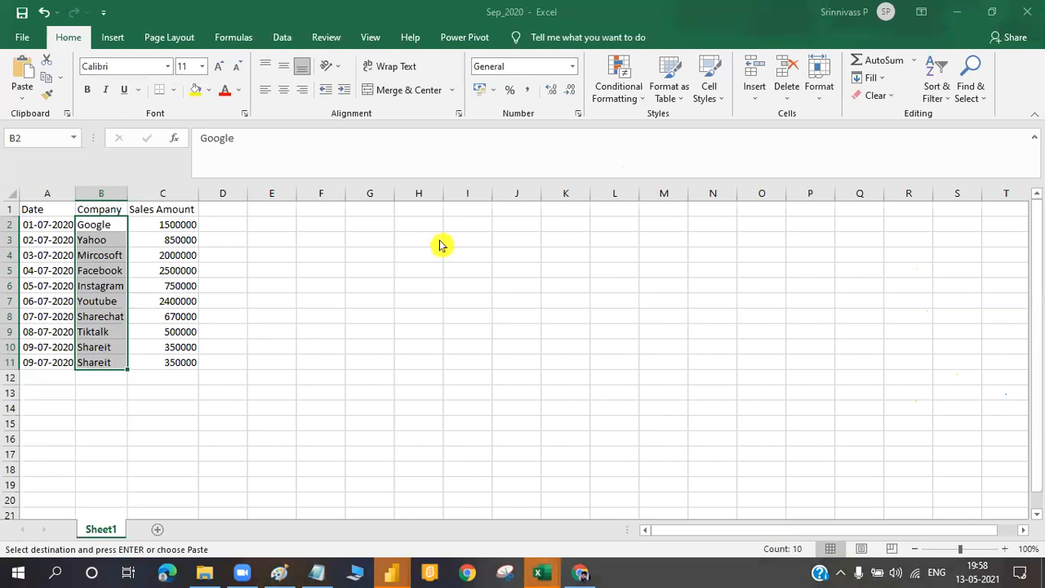
# Return to the AppendFiles folder in File Explorer and review the list of monthly workbooks.
pyautogui.click(527, 307)
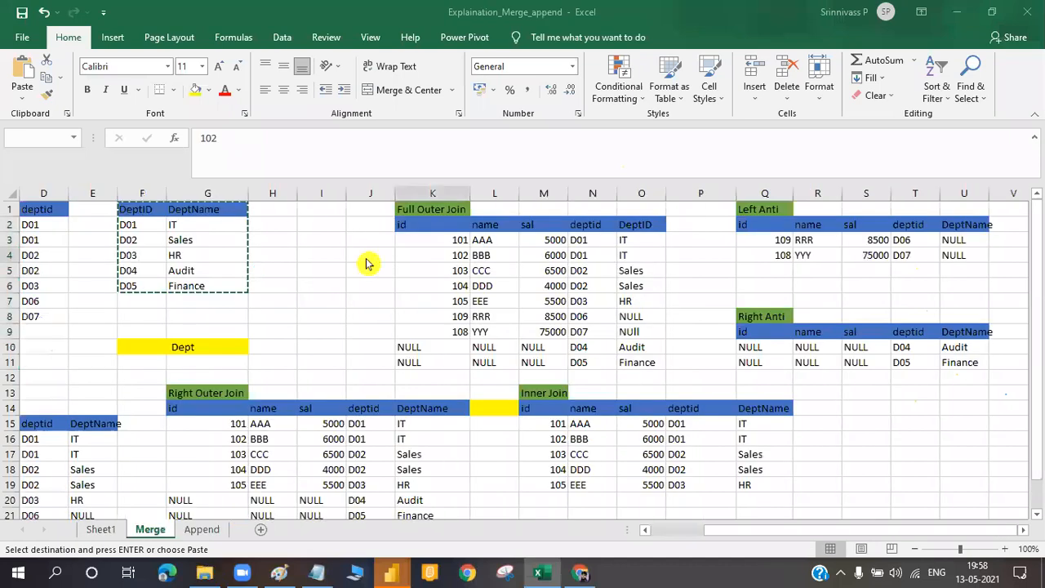
pyautogui.hotkey('alt', 'Tab')
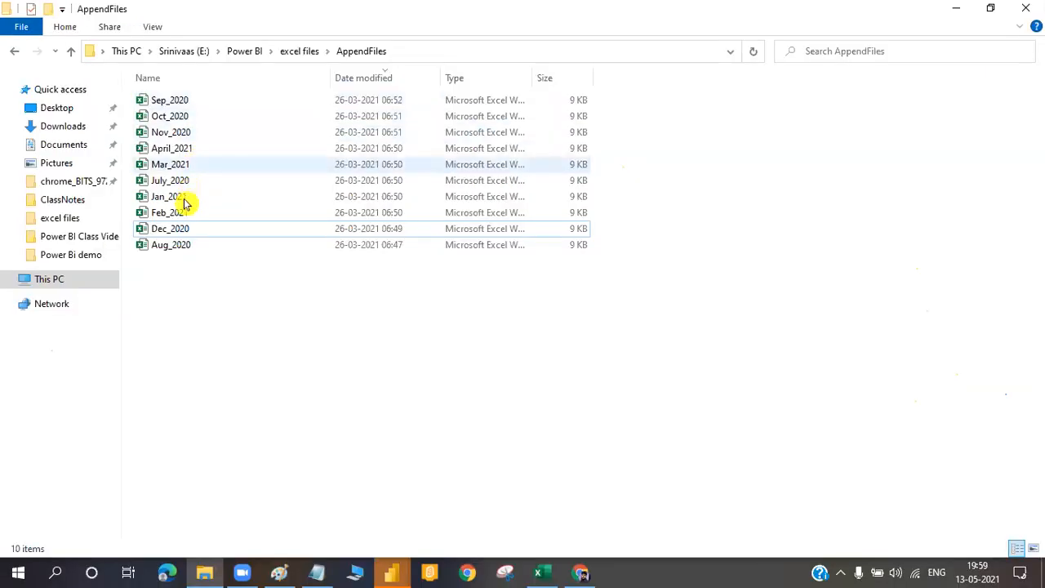
pyautogui.click(183, 231)
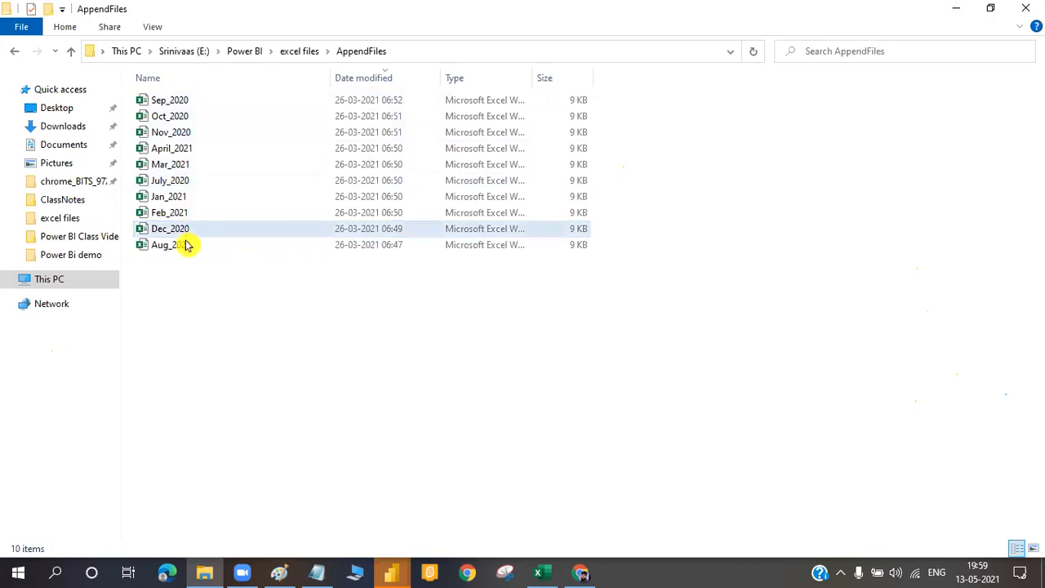
# Switch to Power Query Editor and open the full list of data source types for a new query.
pyautogui.click(186, 245)
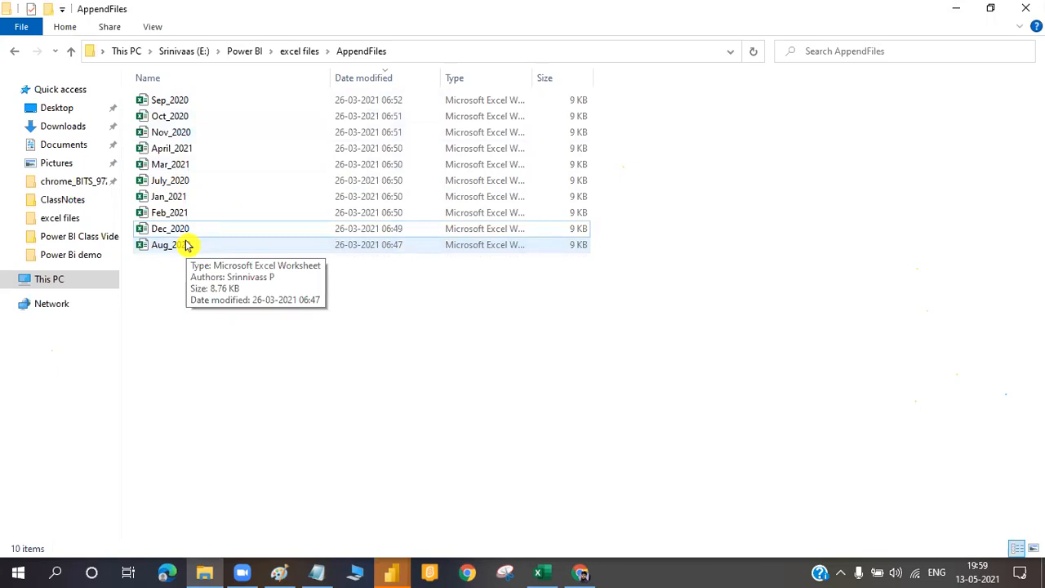
pyautogui.click(397, 574)
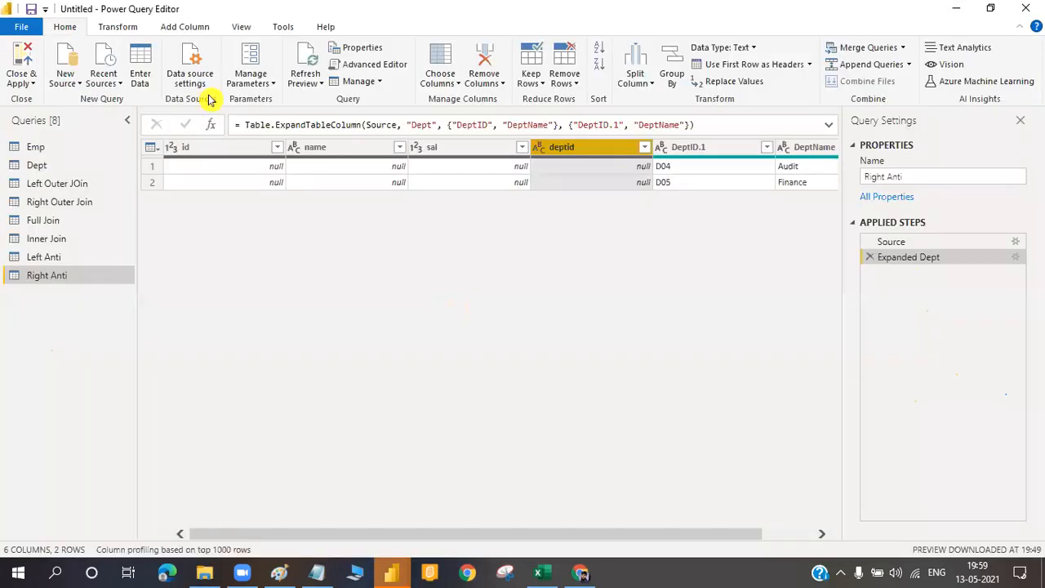
pyautogui.click(79, 83)
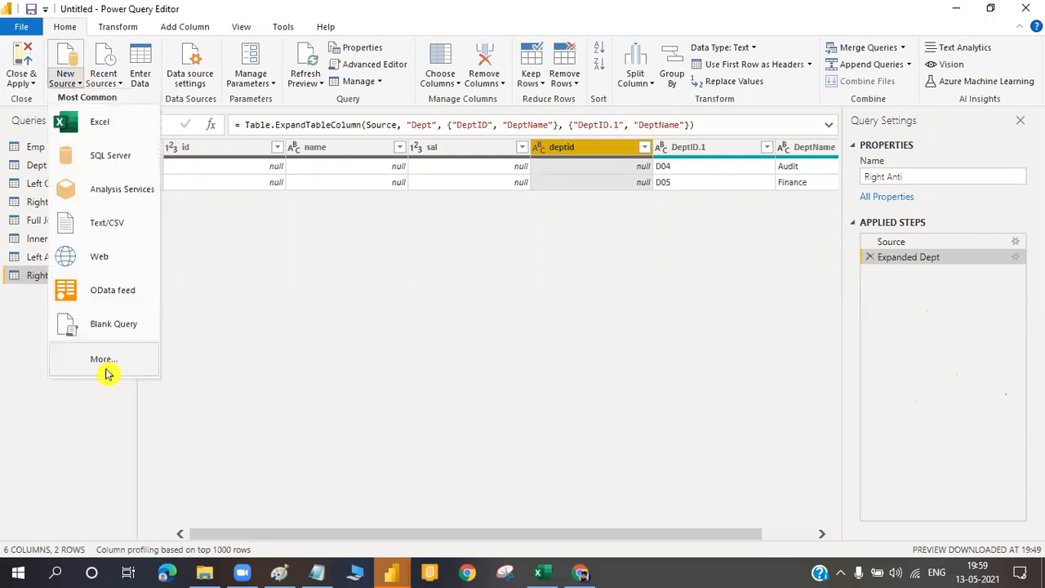
pyautogui.click(104, 368)
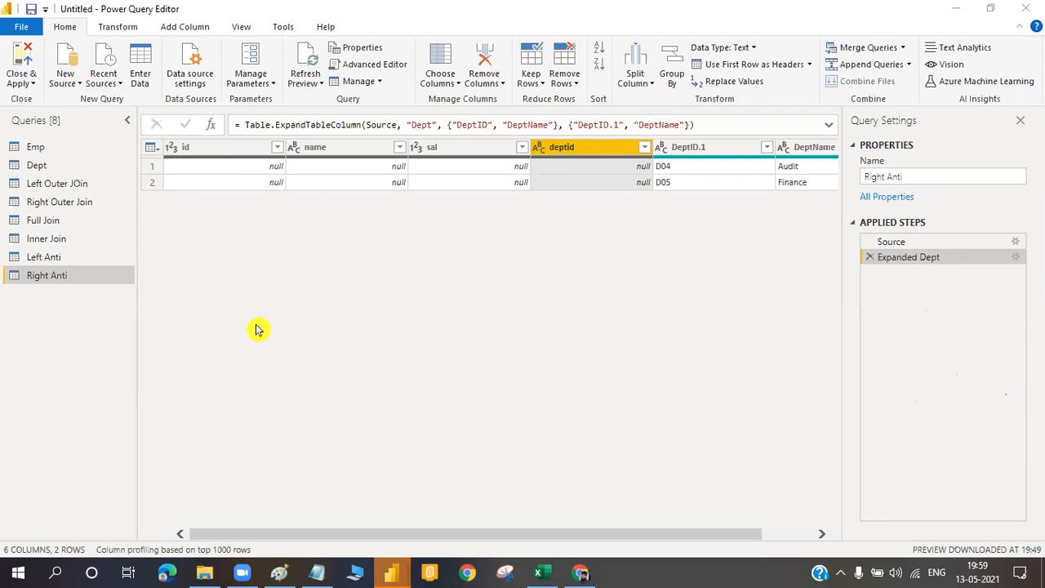
# Copy the path of the AppendFiles folder, E:\Power BI\excel files\AppendFiles, from File Explorer.
pyautogui.click(306, 57)
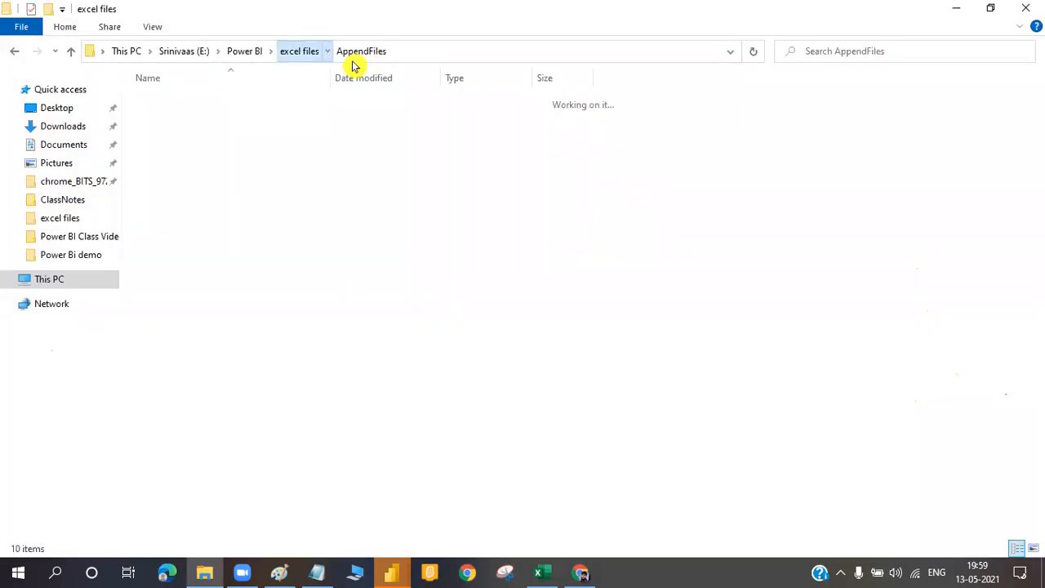
pyautogui.press('Return')
pyautogui.click(414, 49)
pyautogui.hotkey('ctrl', 'c')
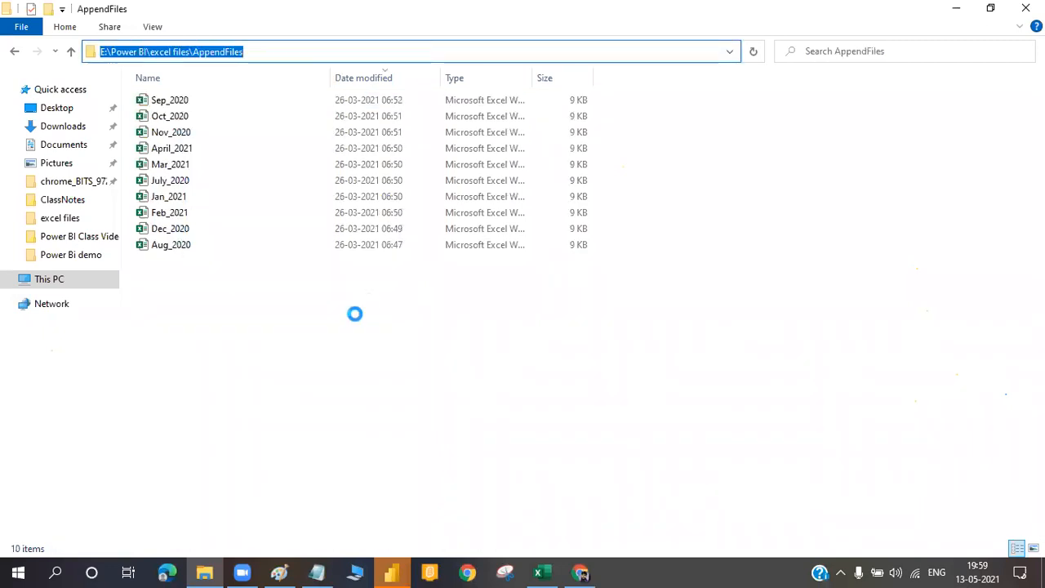
# Return to the data source list in Power Query Editor and connect to a Folder source.
pyautogui.hotkey('alt', 'Tab')
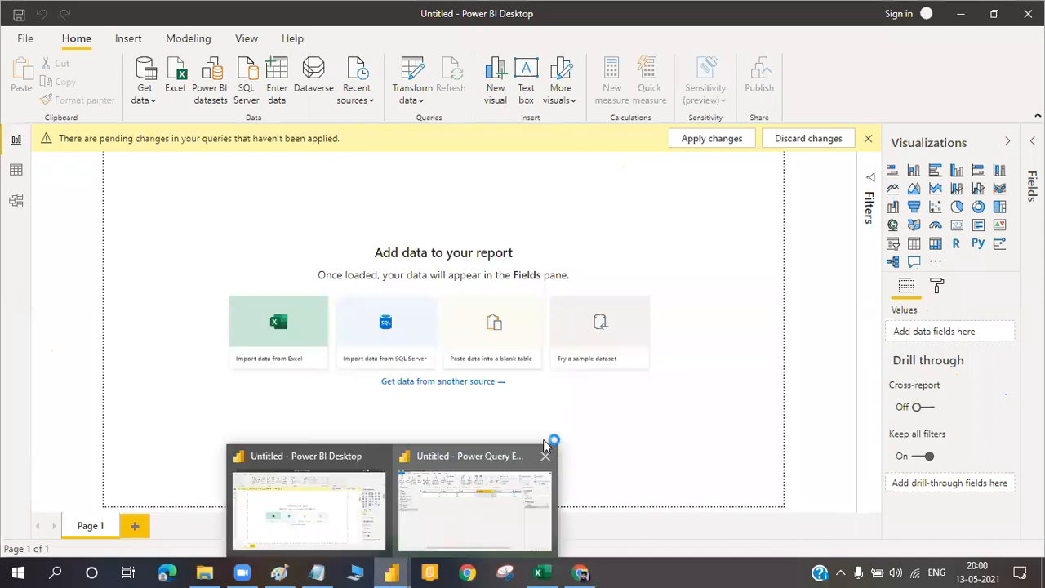
pyautogui.click(546, 446)
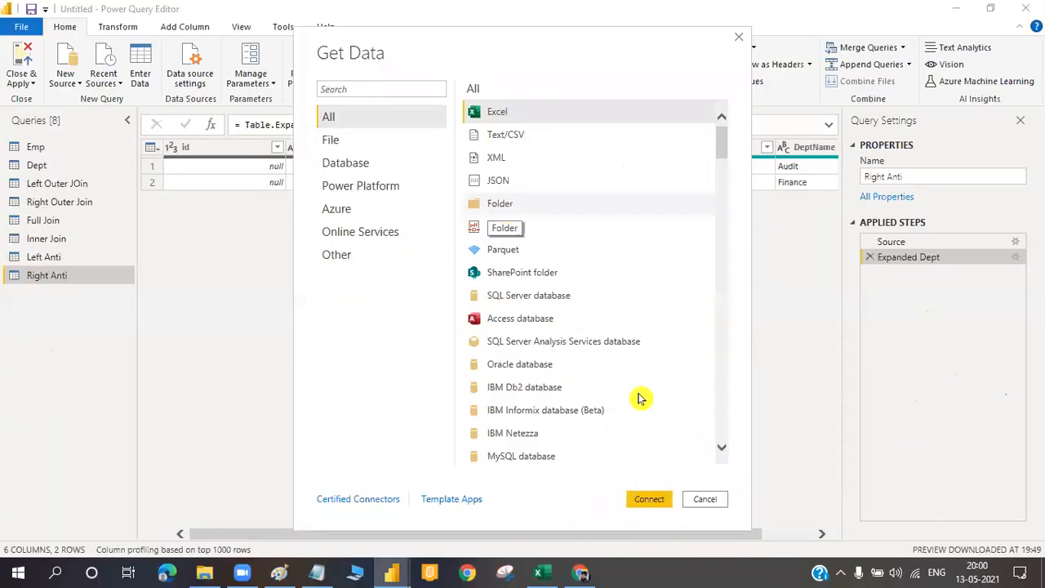
pyautogui.click(500, 205)
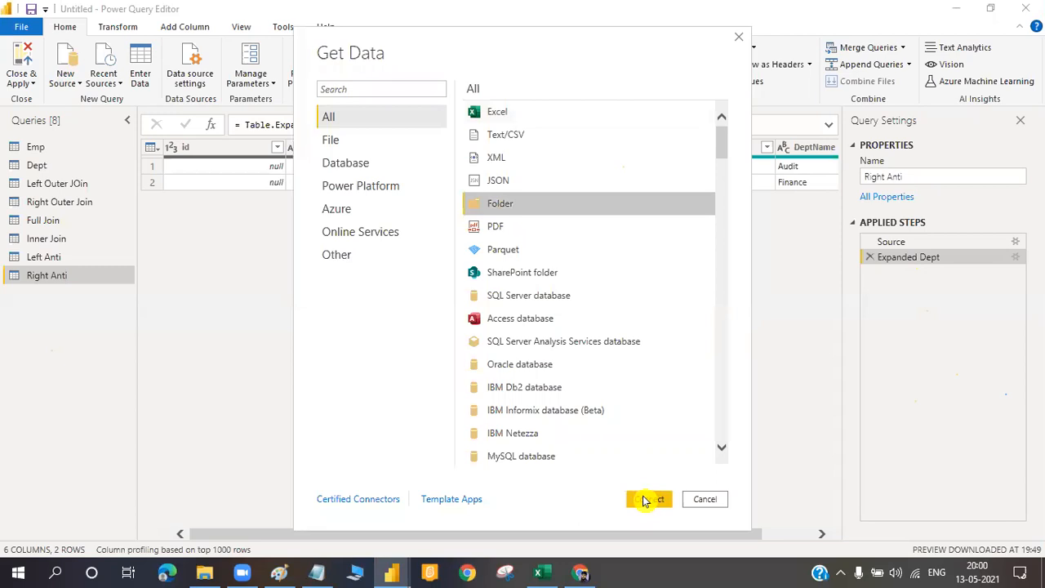
pyautogui.click(646, 499)
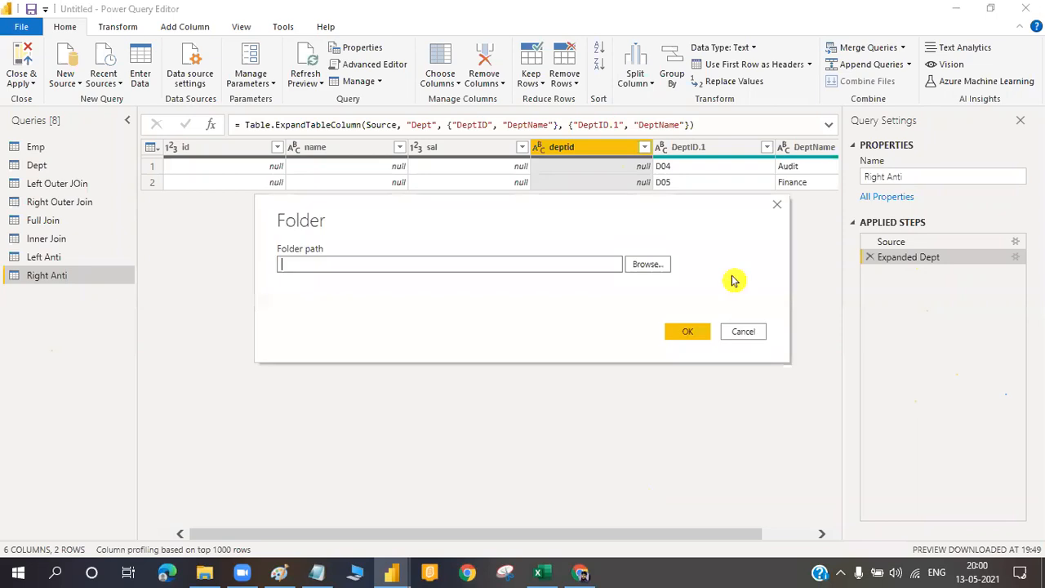
pyautogui.click(647, 267)
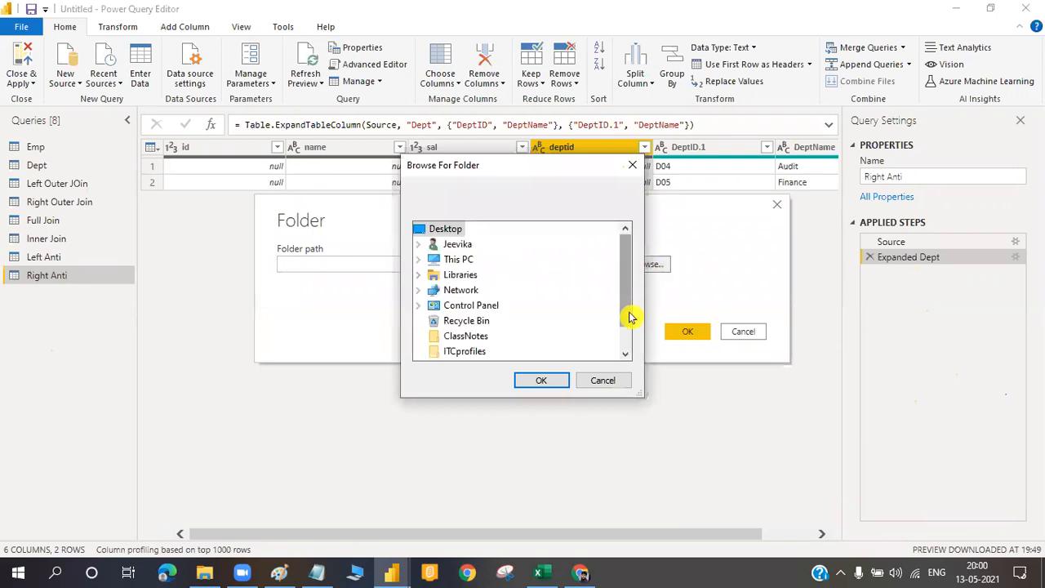
pyautogui.scroll(-1, 548, 302)
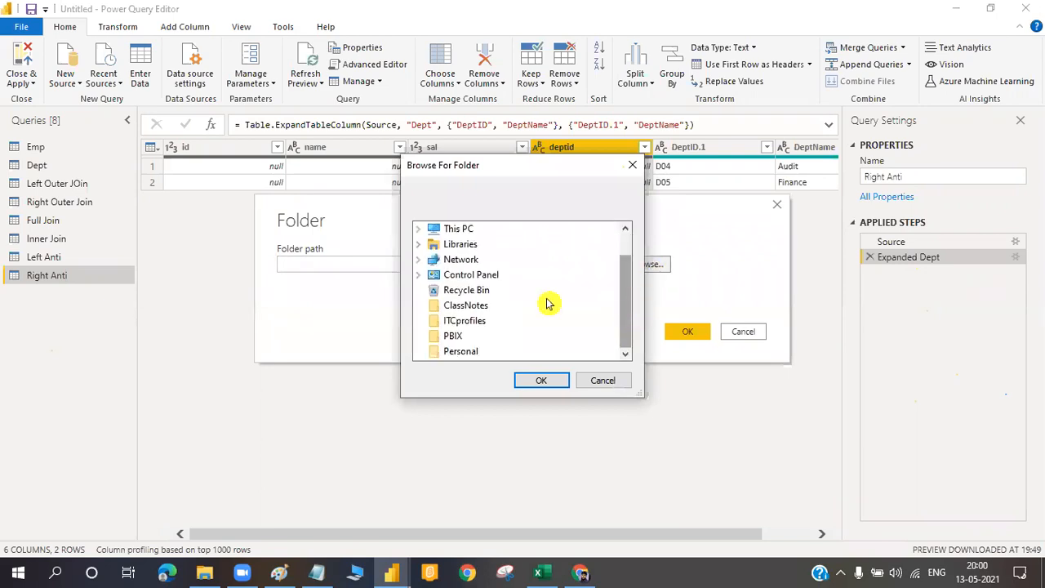
pyautogui.click(454, 229)
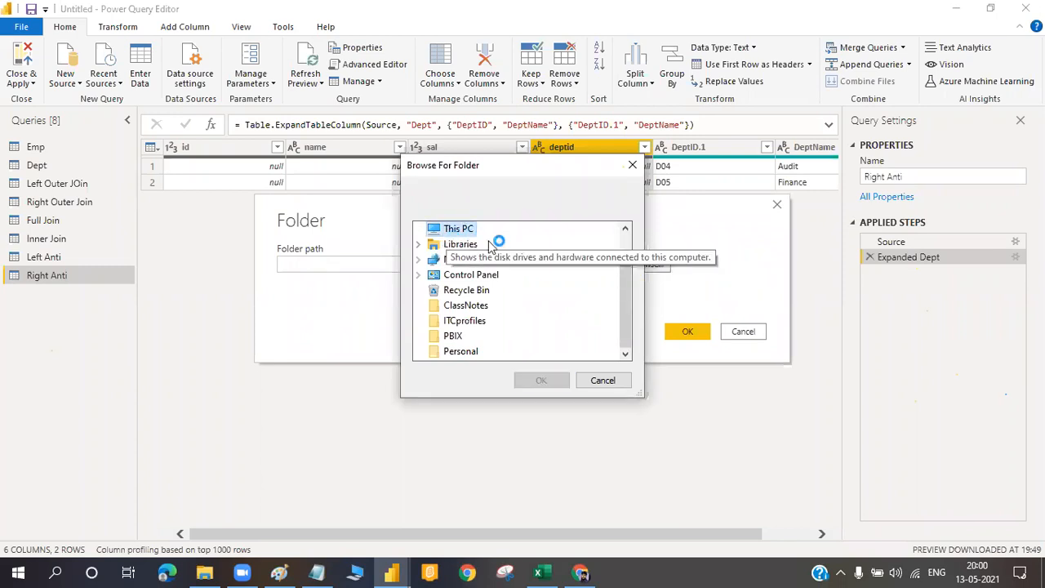
pyautogui.moveTo(623, 274); pyautogui.dragTo(625, 241)
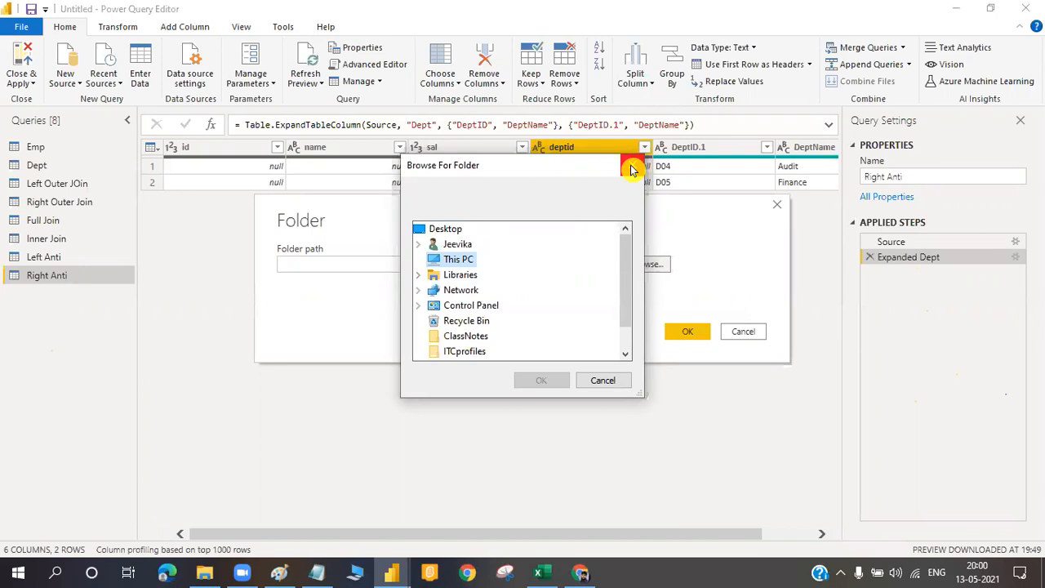
# Set the folder path to E:\Power BI\excel files\AppendFiles and run Combine & Transform Data on its workbooks.
pyautogui.hotkey('ctrl', 'v')
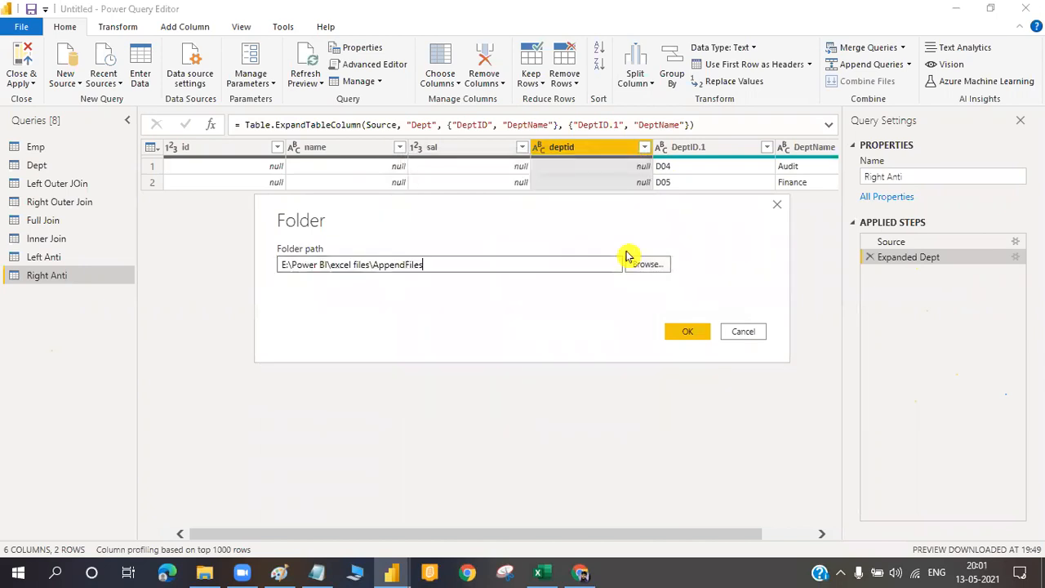
pyautogui.click(686, 335)
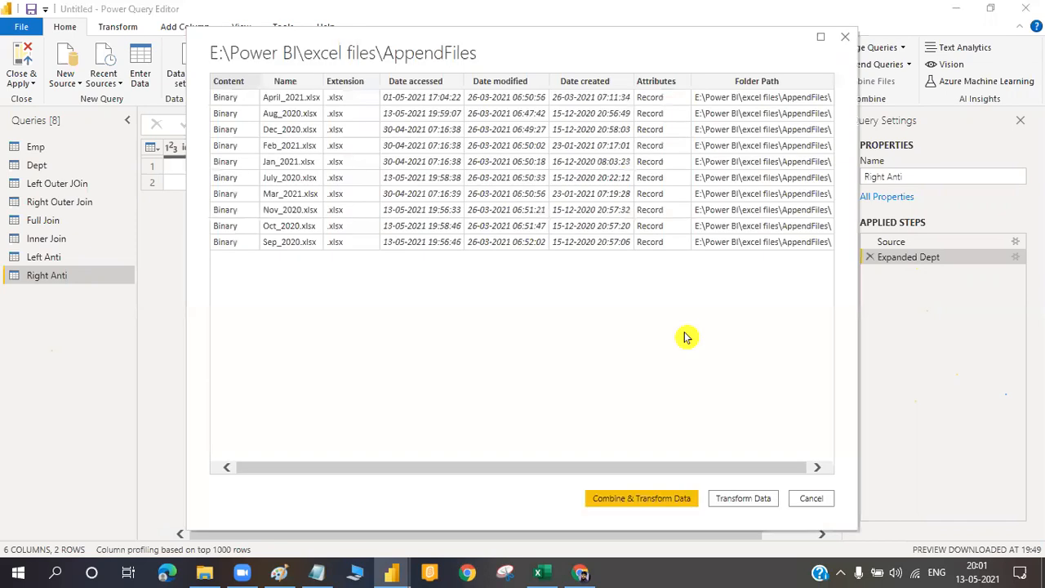
pyautogui.click(657, 499)
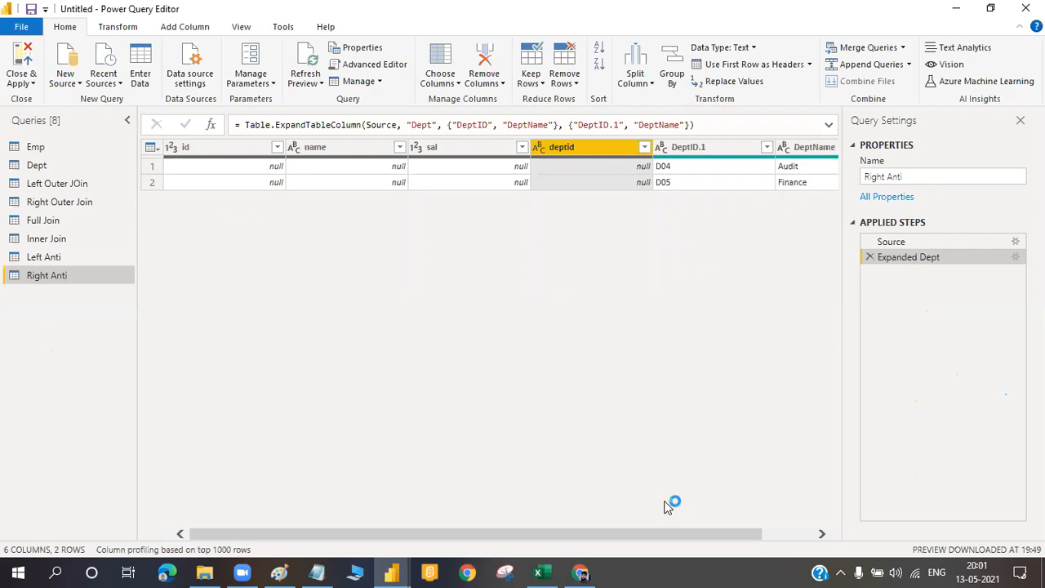
pyautogui.click(666, 506)
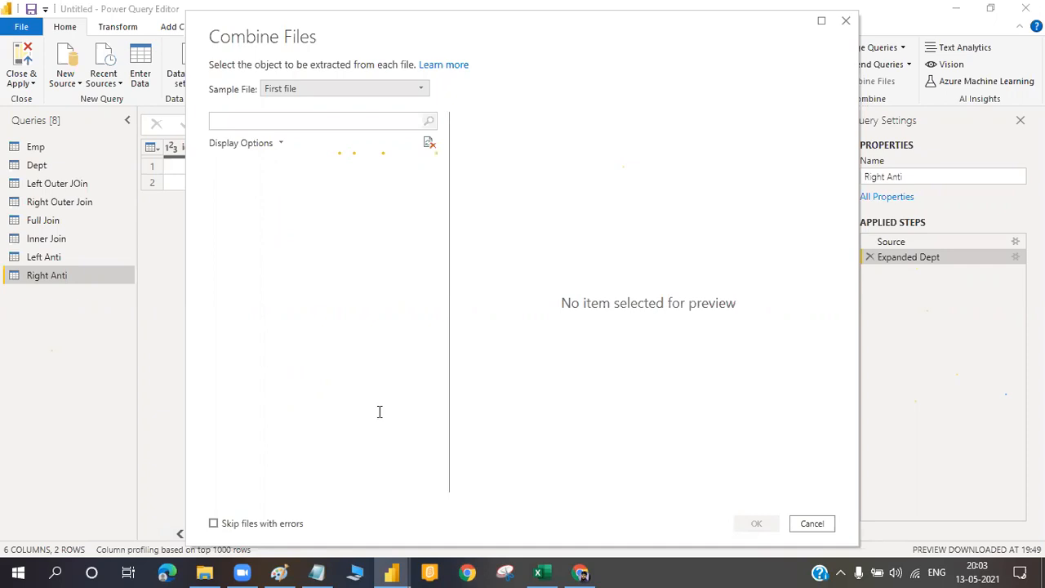
# Switch to the Daily_Notes evening3 file in Notepad and add the heading "Manage Parameter" below the line about appending multiple Excel files.
pyautogui.click(316, 573)
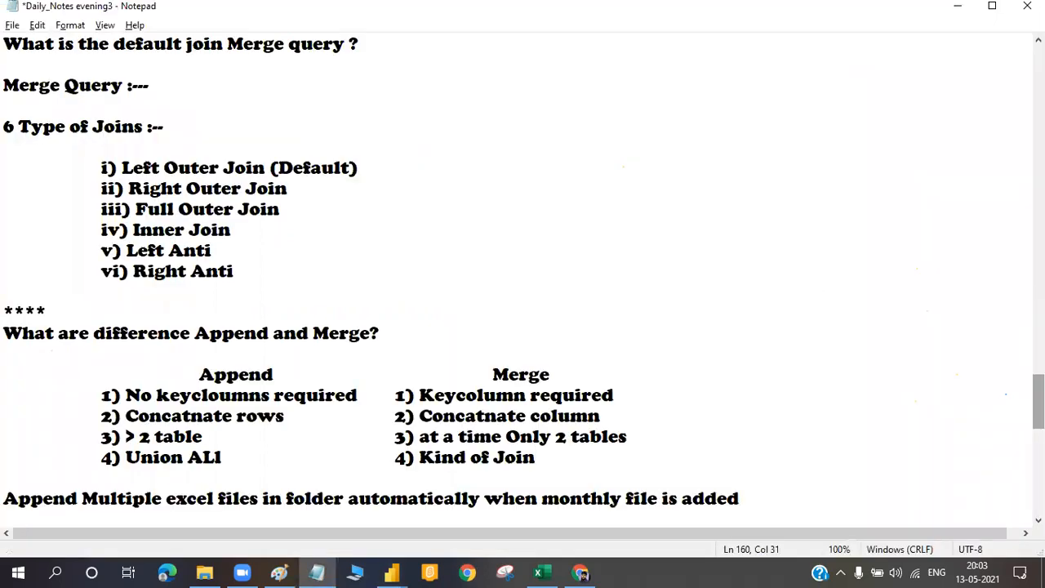
pyautogui.scroll(-3, 523, 278)
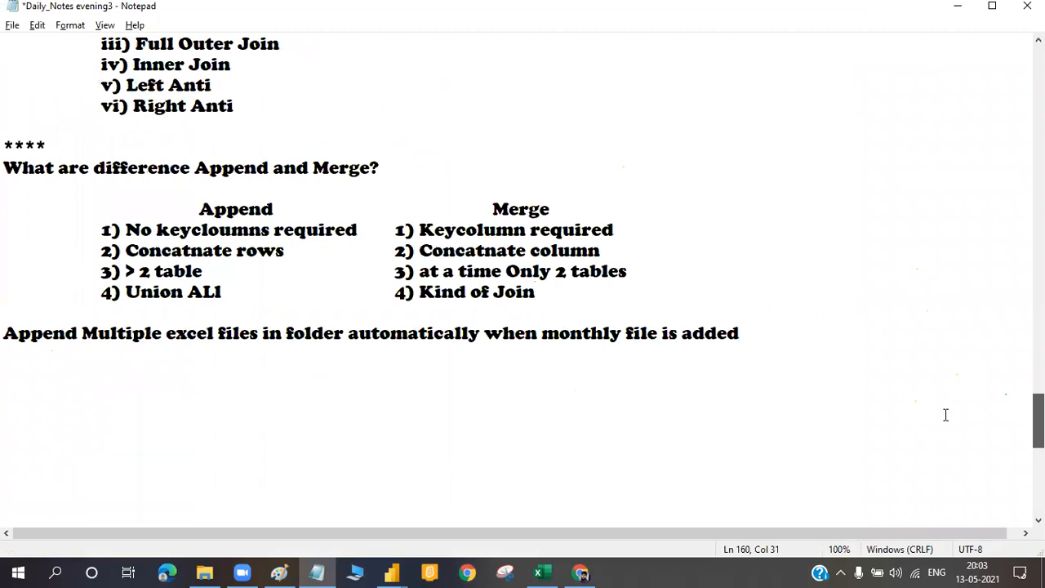
pyautogui.click(7, 396)
pyautogui.write('Manag')
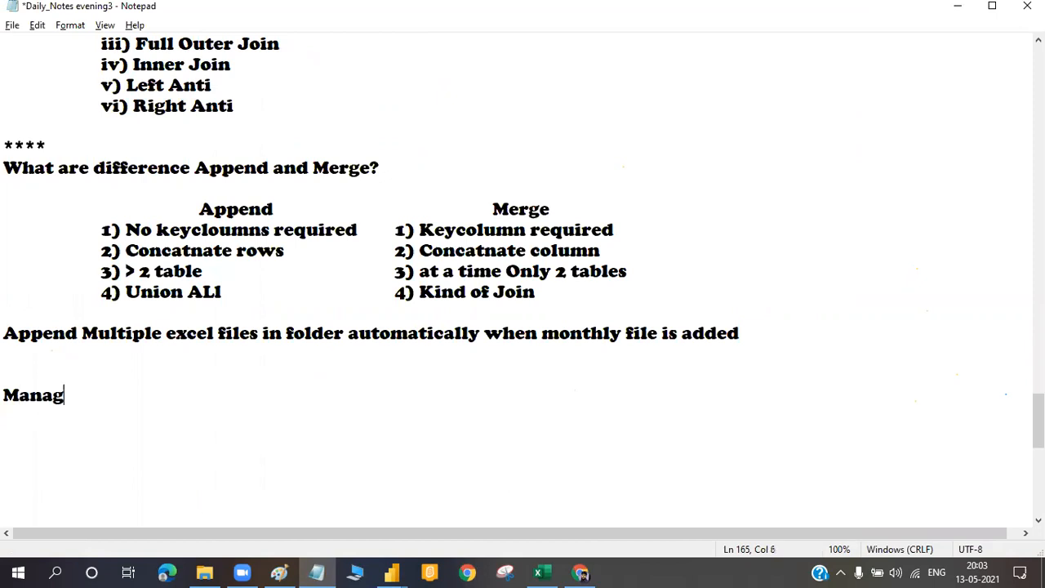
pyautogui.write('e Param')
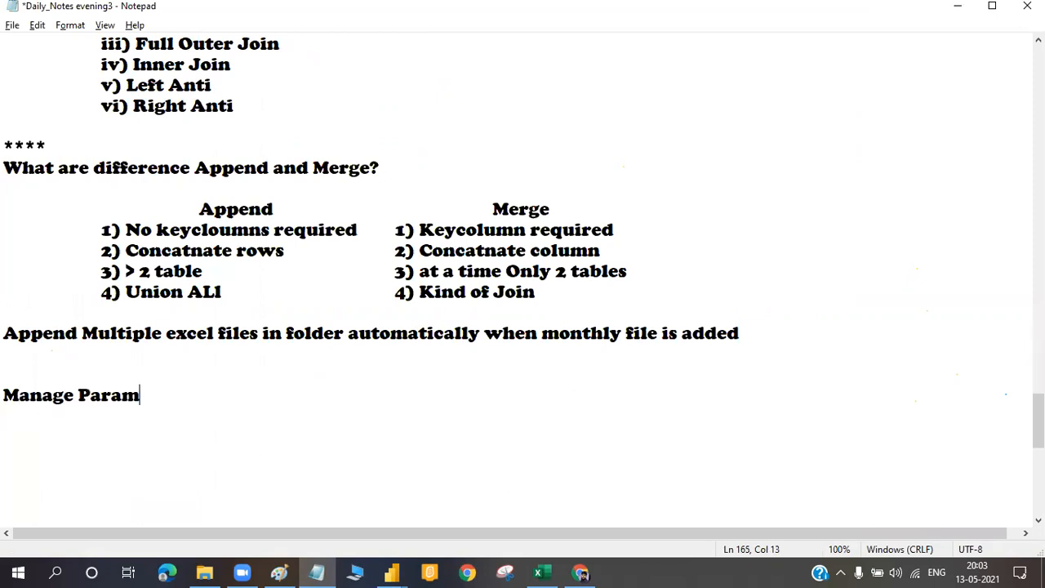
pyautogui.write('eter')
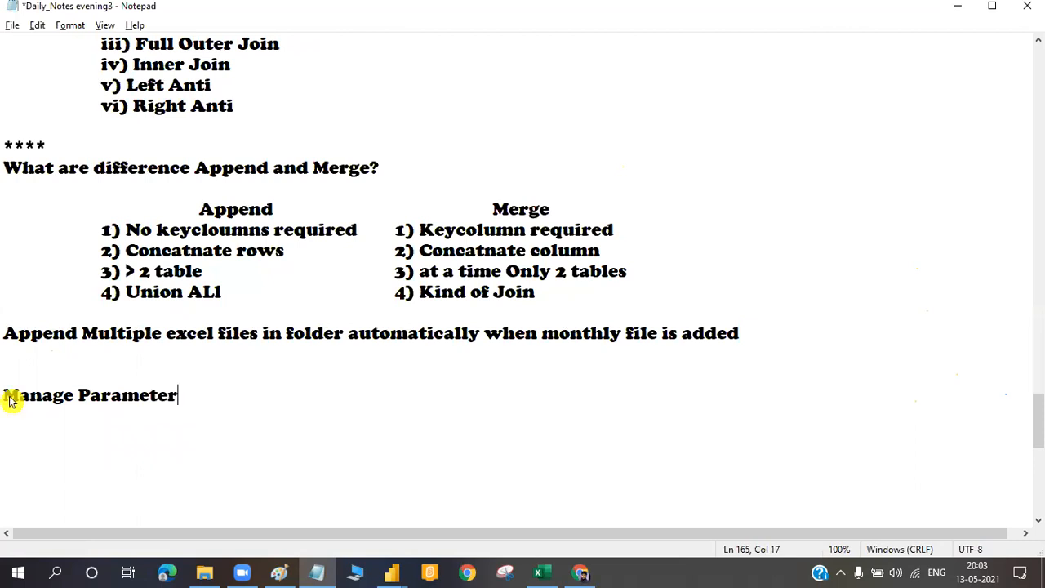
# Switch back to Power Query Editor and combine Sheet1 from every file, using the first file as the sample.
pyautogui.hotkey('alt', 'Tab')
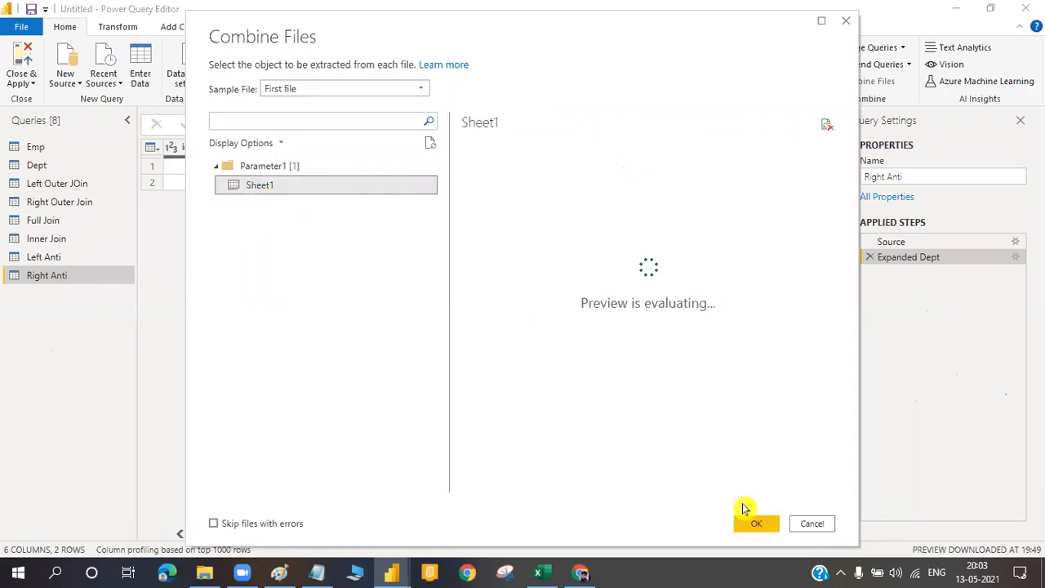
pyautogui.click(760, 527)
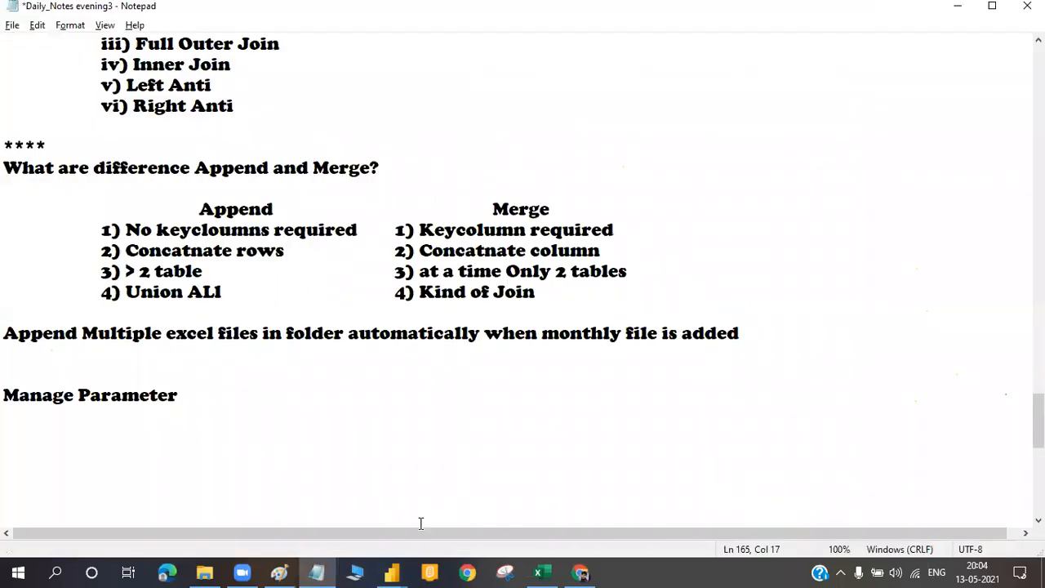
pyautogui.click(382, 575)
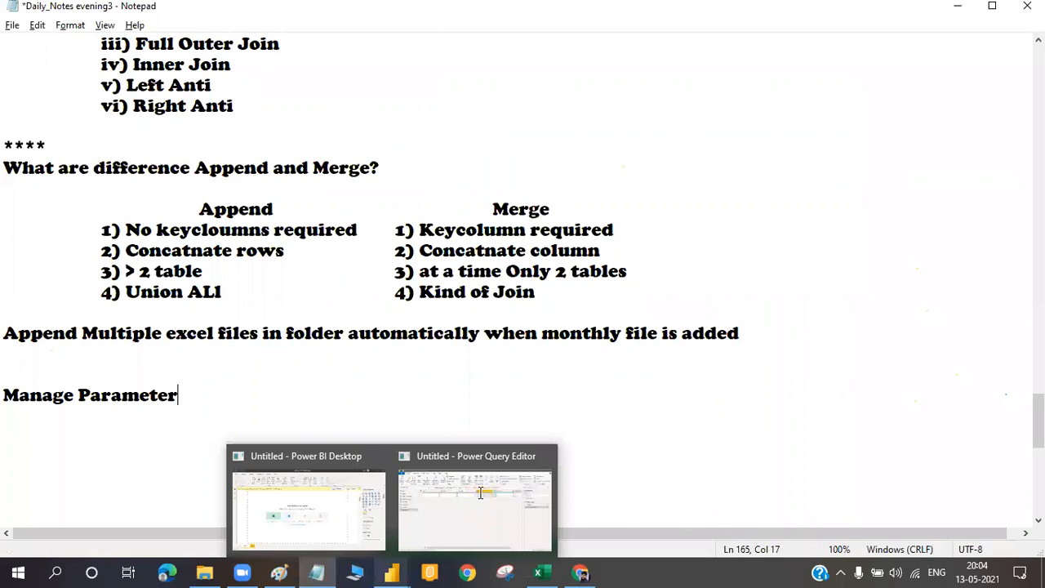
pyautogui.click(439, 479)
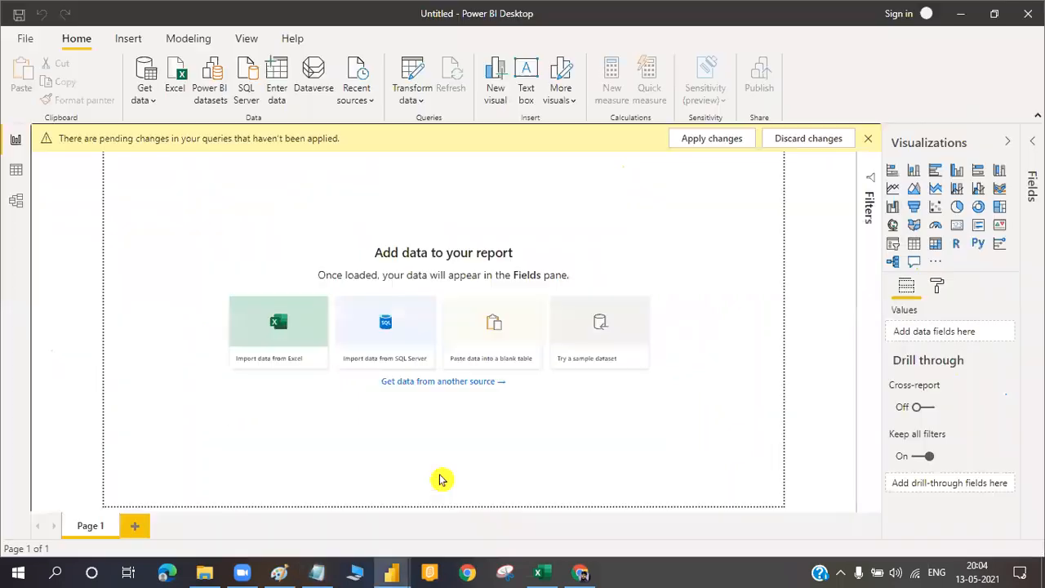
pyautogui.hotkey('alt', 'Tab')
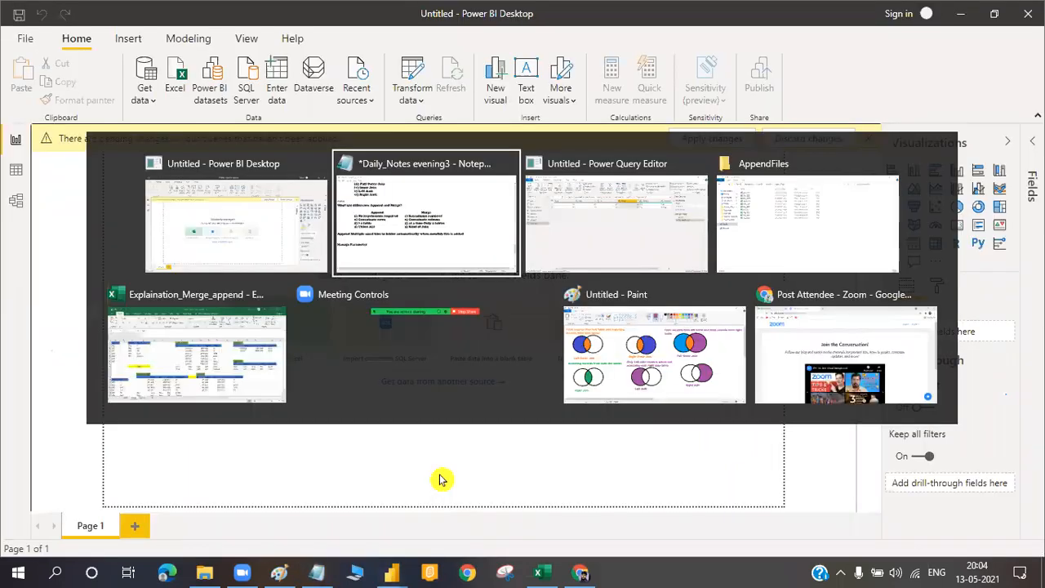
pyautogui.hotkey('alt', 'Tab')
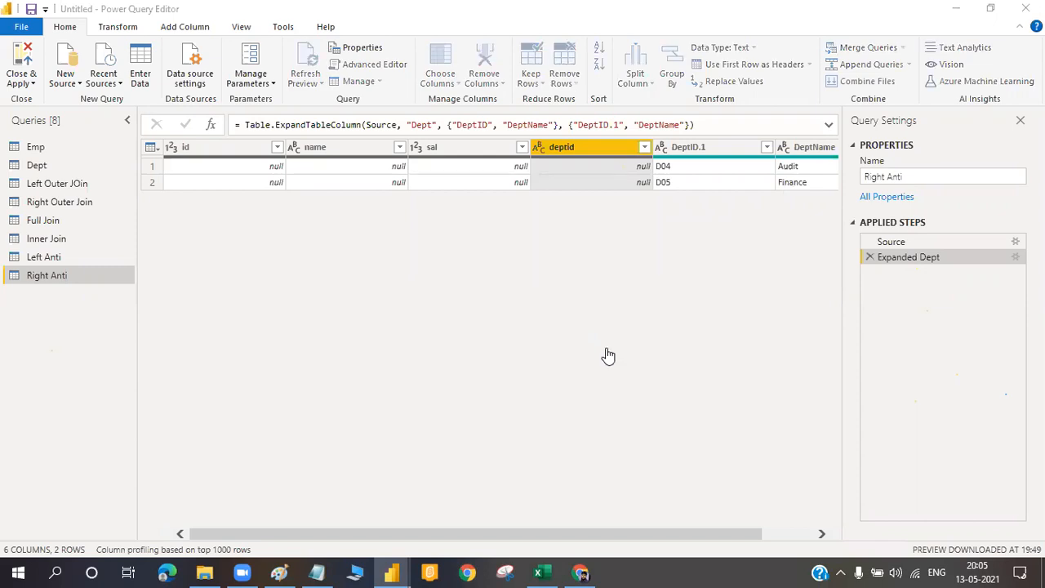
pyautogui.click(394, 573)
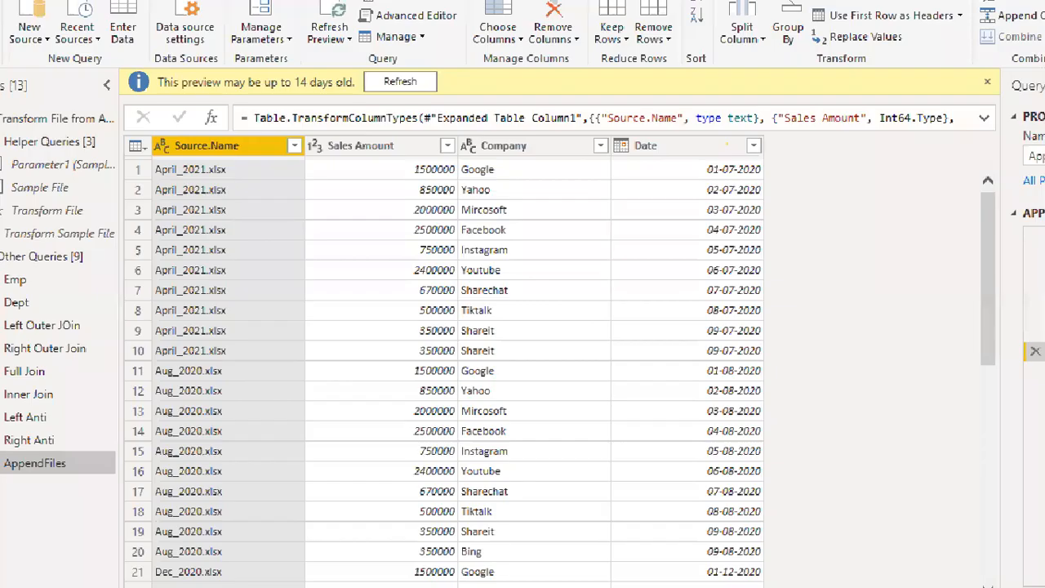
# Examine the combined AppendFiles rows, comparing how the Source.Name column groups them by monthly workbook.
pyautogui.moveTo(148, 163); pyautogui.dragTo(270, 367)
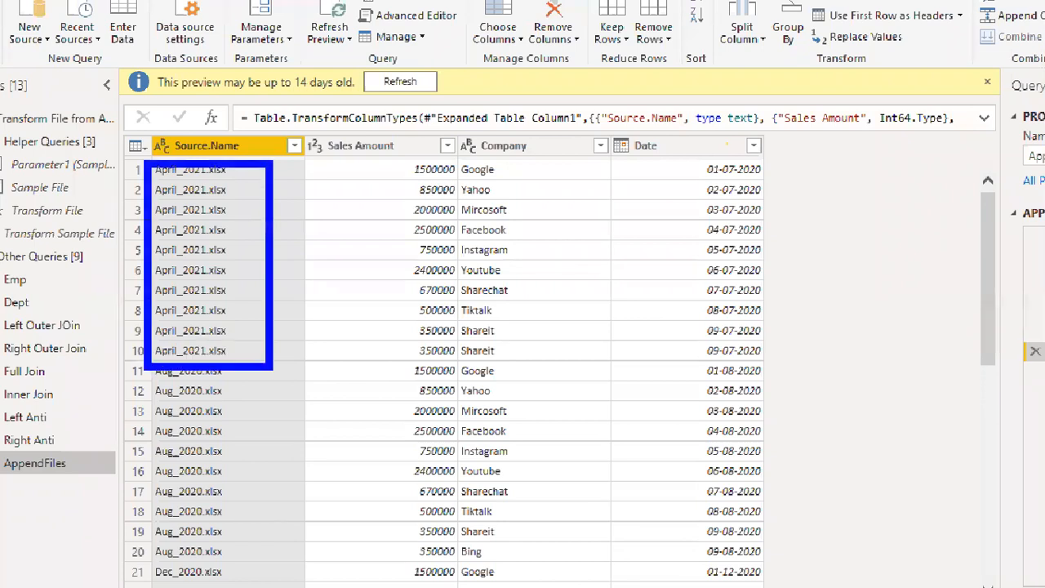
pyautogui.moveTo(154, 369)
pyautogui.mouseDown()
pyautogui.moveTo(229, 474)
pyautogui.moveTo(226, 520)
pyautogui.mouseUp()
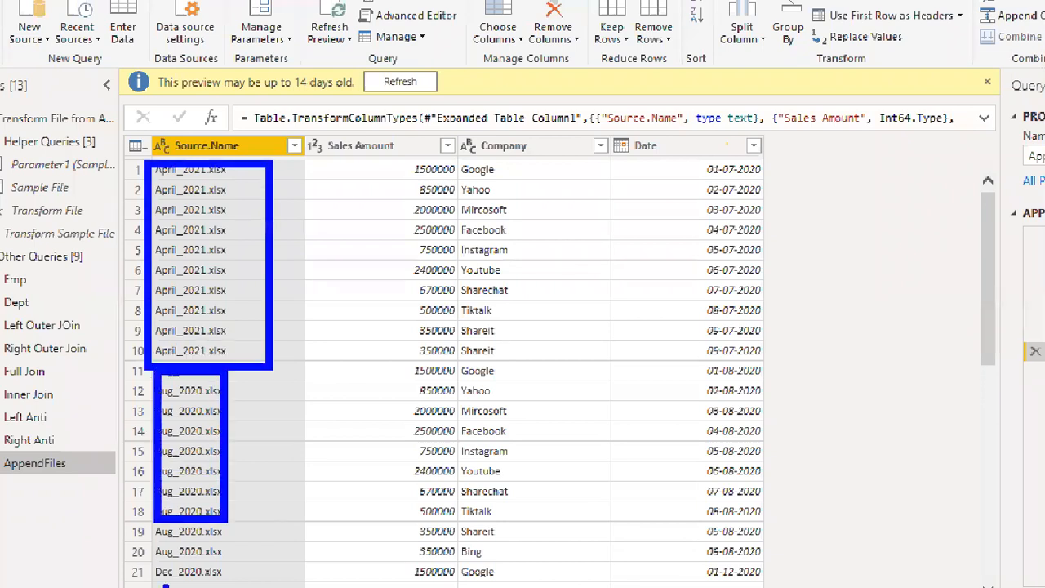
pyautogui.moveTo(151, 569); pyautogui.dragTo(265, 585)
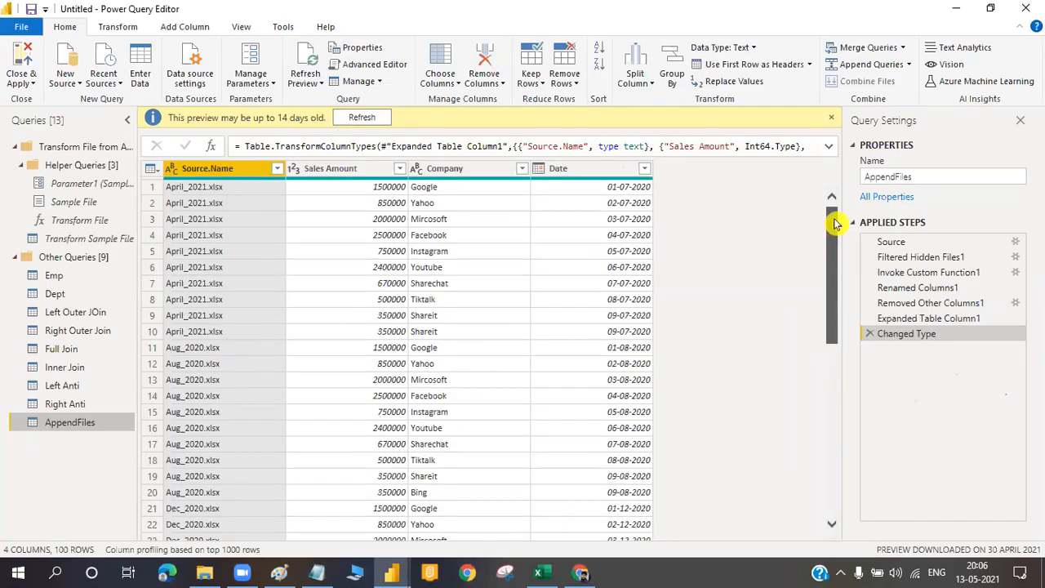
pyautogui.scroll(-9, 833, 212)
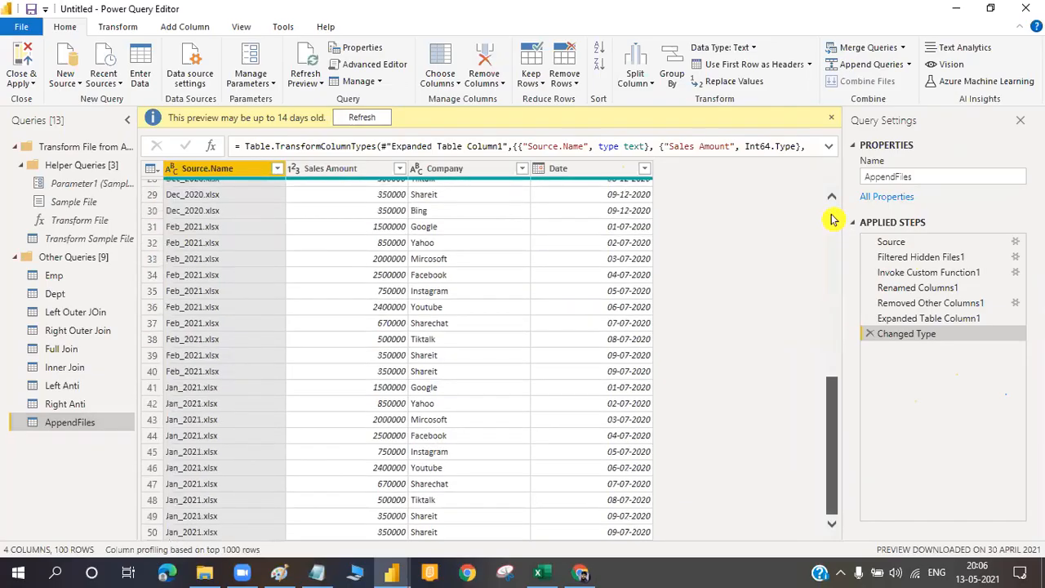
# Count the rows of the combined AppendFiles query.
pyautogui.click(112, 27)
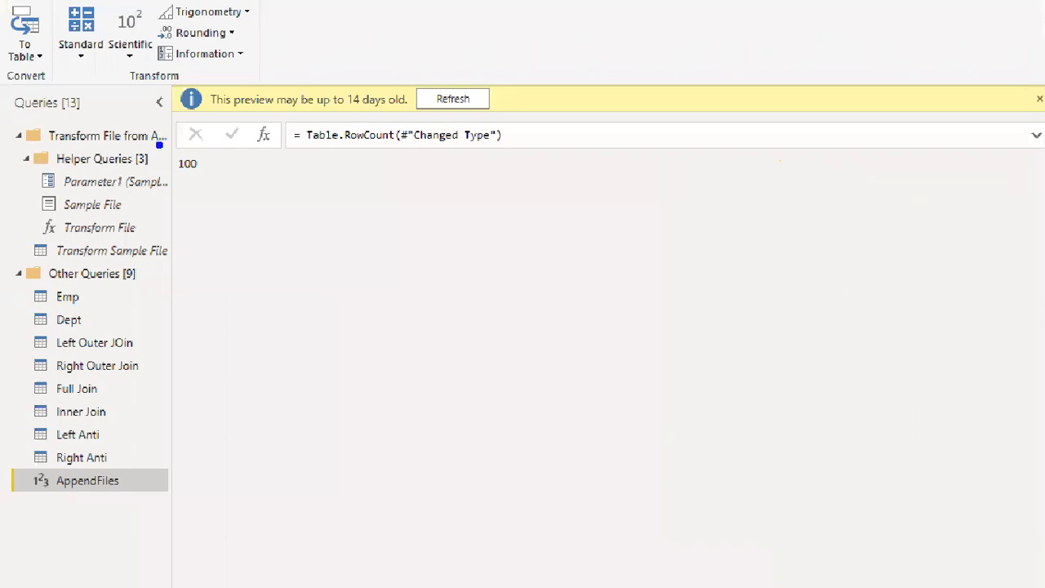
# Remove the Counted Rows step from the AppendFiles query.
pyautogui.moveTo(168, 155); pyautogui.dragTo(249, 189)
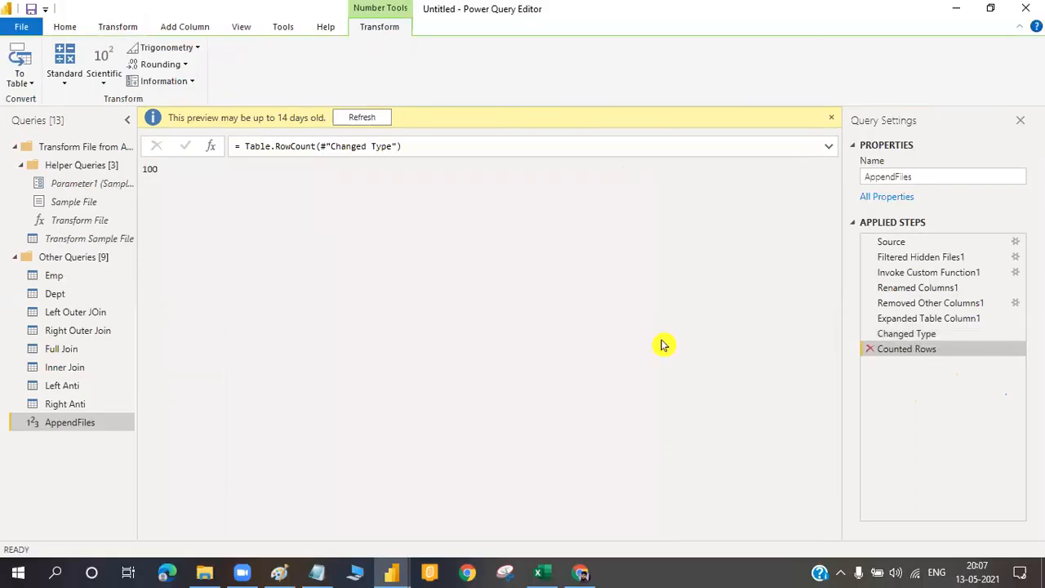
pyautogui.press('Delete')
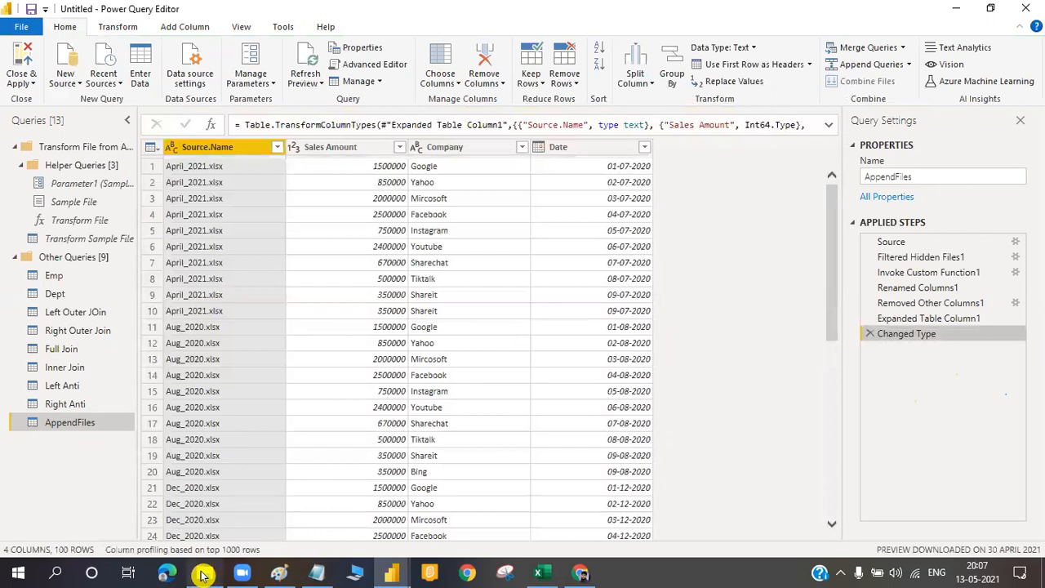
# Switch to the AppendFiles folder in File Explorer and duplicate the Aug_2020 workbook there.
pyautogui.hotkey('alt', 'Tab')
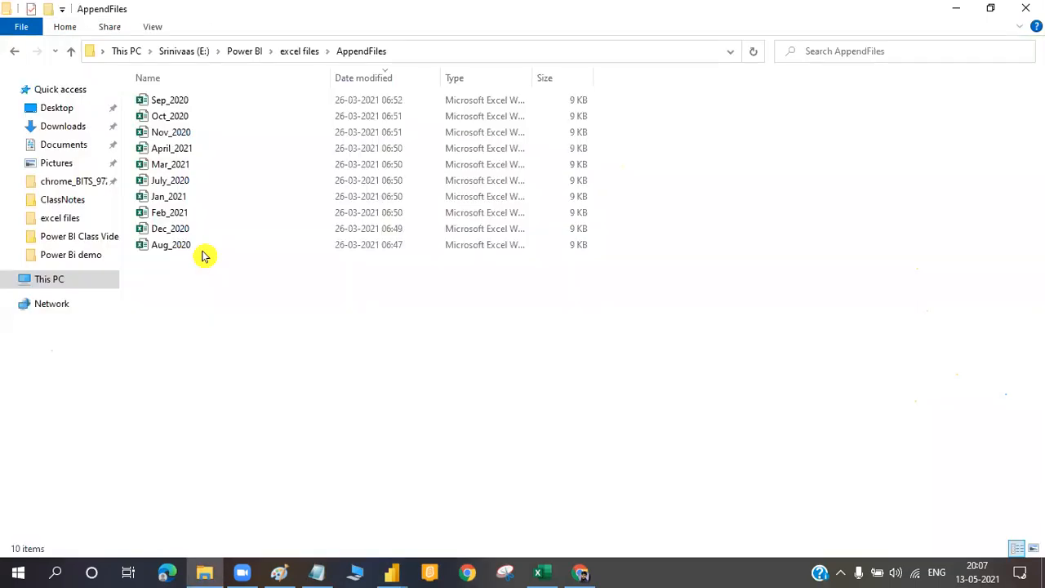
pyautogui.click(204, 250)
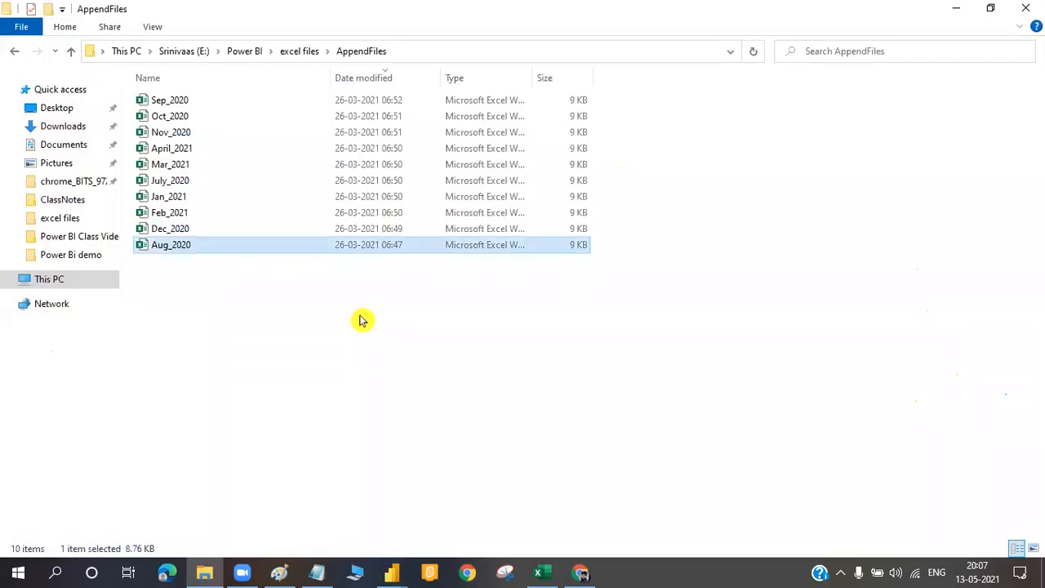
pyautogui.hotkey('ctrl', 'v')
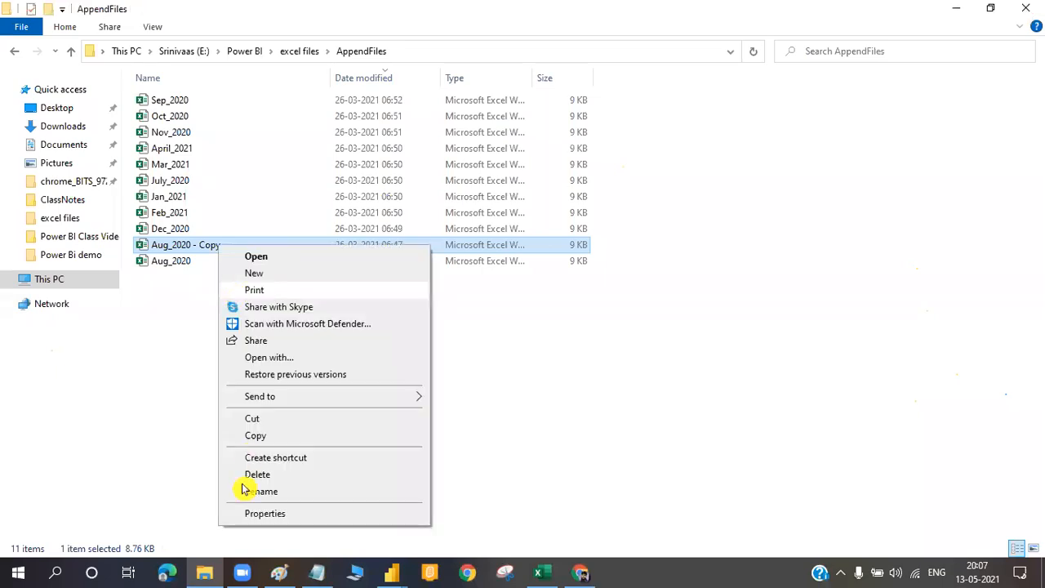
# Rename the copied Aug_2020 workbook as May_2021.
pyautogui.click(245, 493)
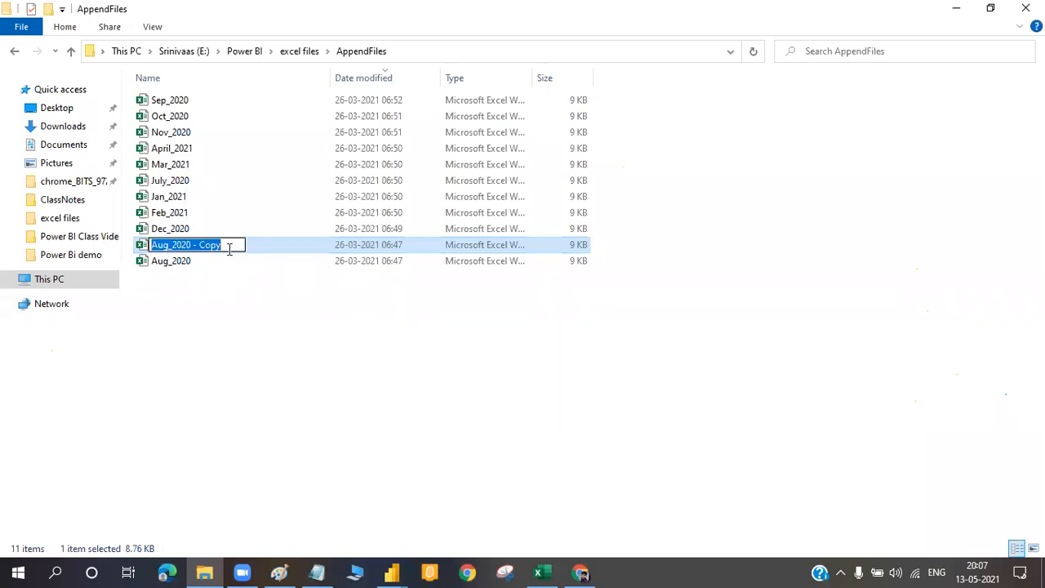
pyautogui.click(229, 249)
pyautogui.press('BackSpace')
pyautogui.press('BackSpace')
pyautogui.press('BackSpace')
pyautogui.press('BackSpace')
pyautogui.press('BackSpace')
pyautogui.press('BackSpace')
pyautogui.press('BackSpace')
pyautogui.press('BackSpace')
pyautogui.write('1')
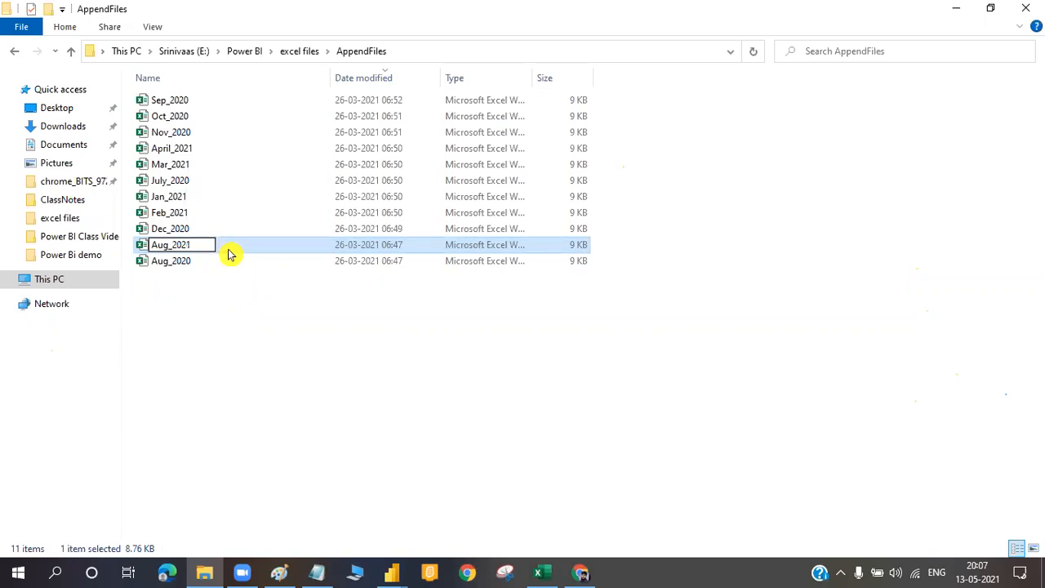
pyautogui.press('BackSpace')
pyautogui.press('BackSpace')
pyautogui.press('BackSpace')
pyautogui.write('May')
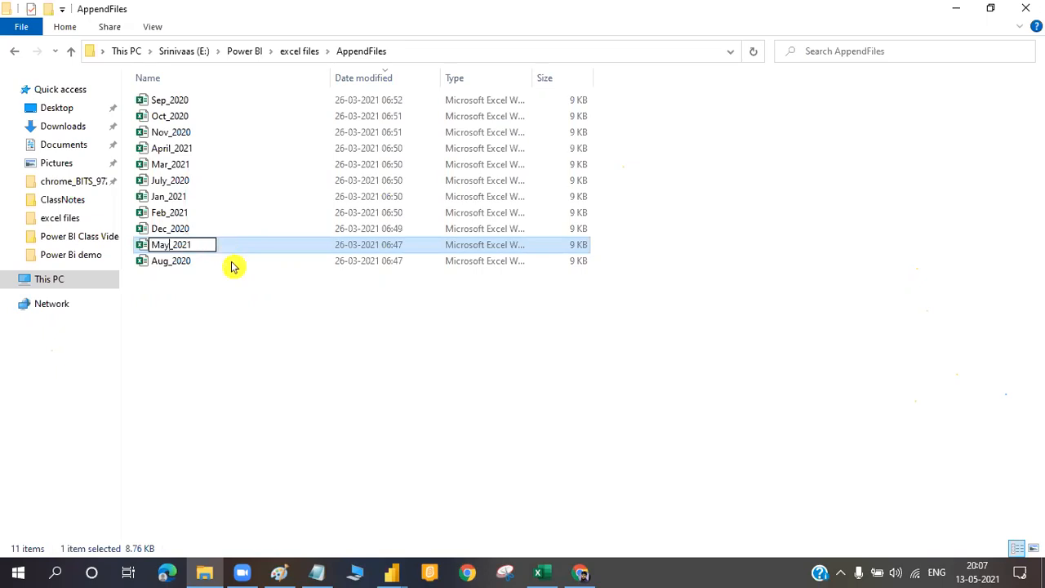
pyautogui.press('Return')
pyautogui.click(271, 343)
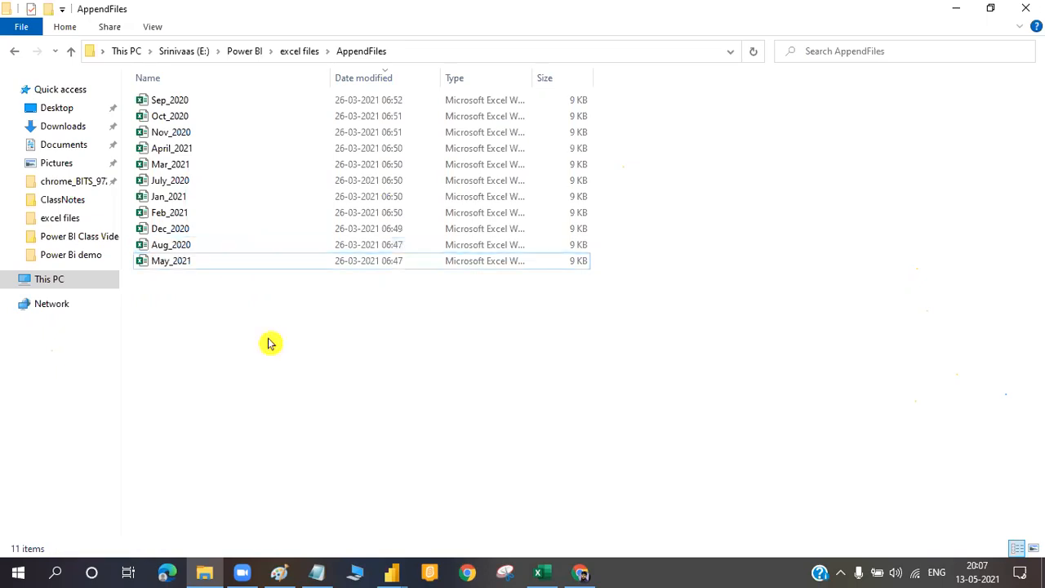
# Switch back to Power Query Editor and check the AppendFiles rows for the new May_2021 workbook before refreshing.
pyautogui.click(386, 574)
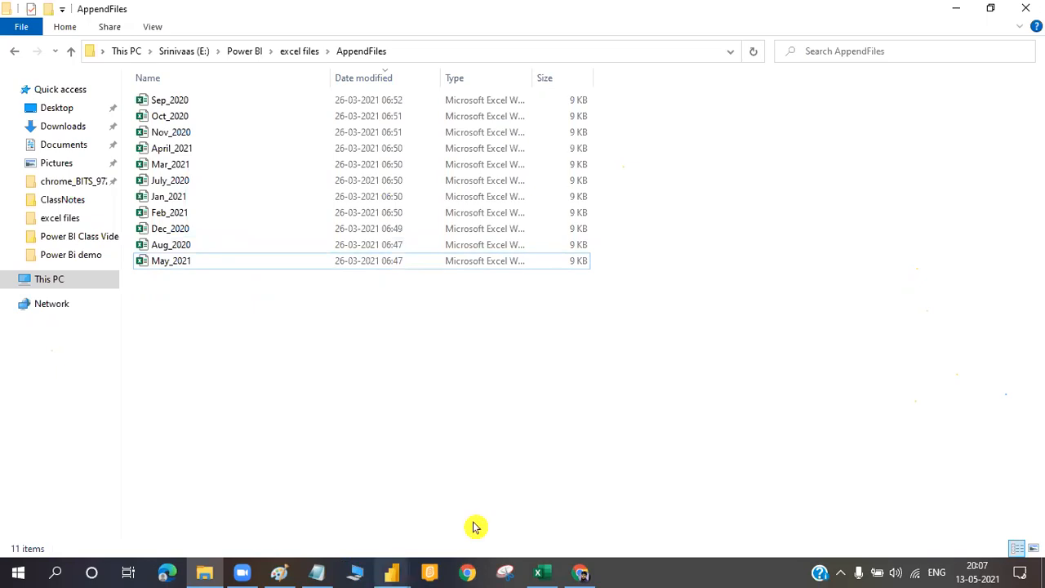
pyautogui.click(476, 527)
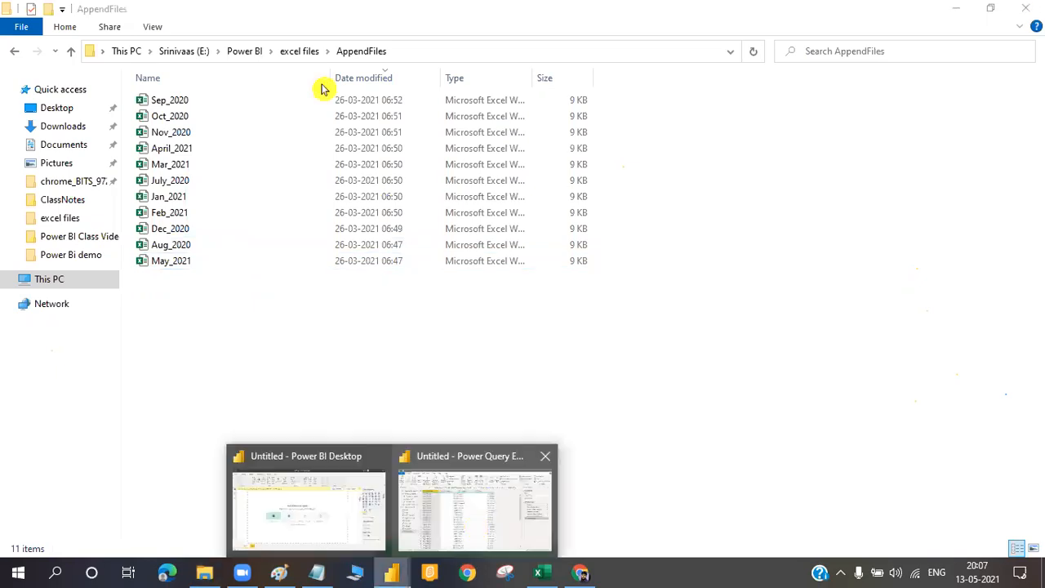
pyautogui.click(324, 85)
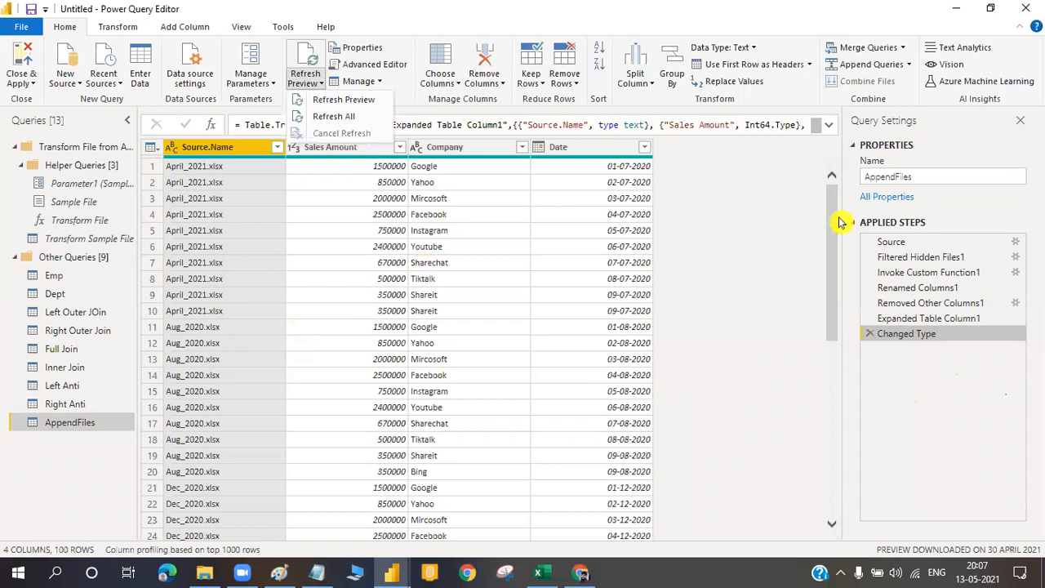
pyautogui.click(838, 324)
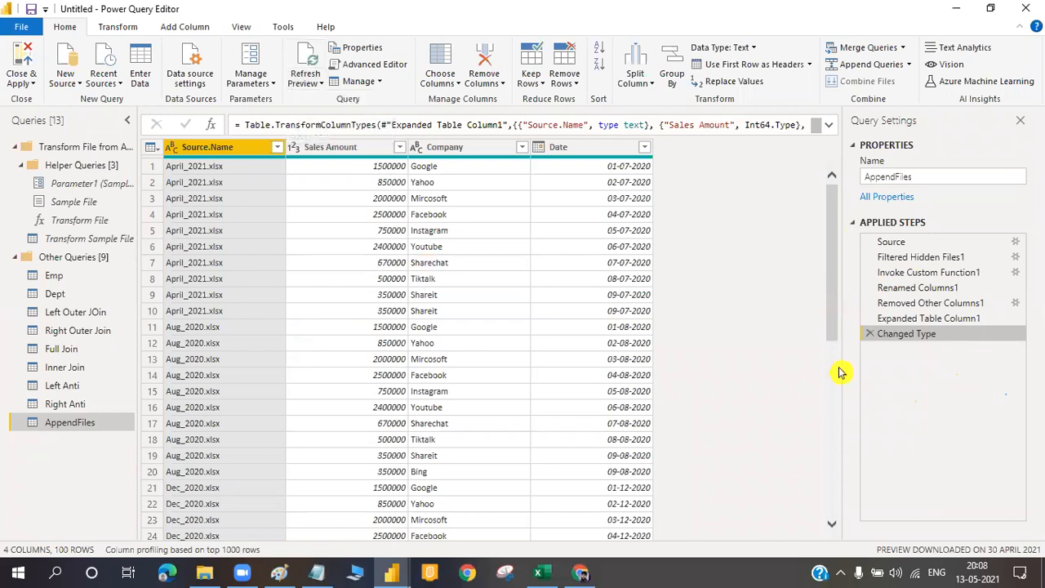
pyautogui.scroll(-4, 841, 433)
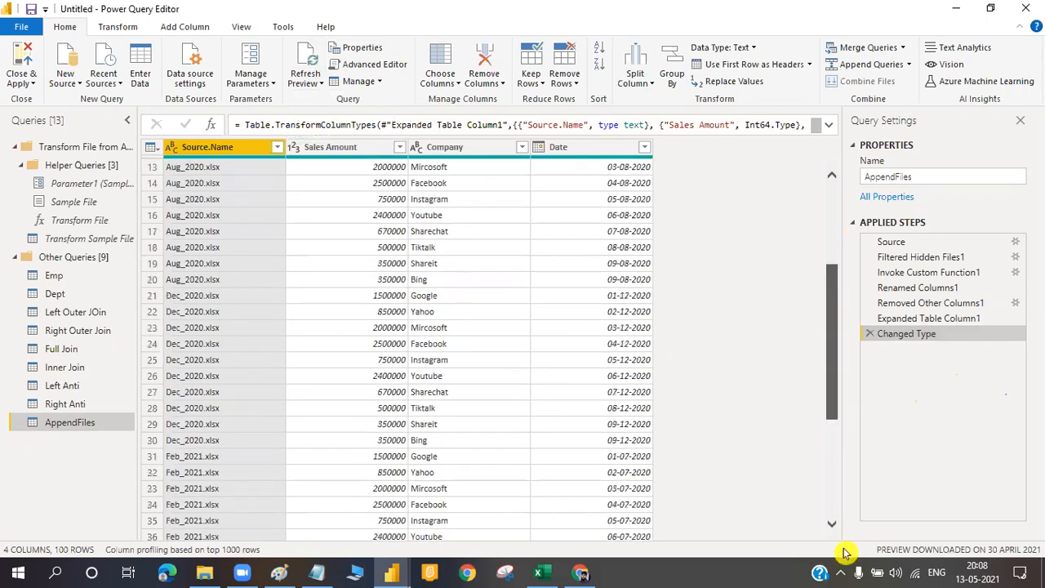
pyautogui.scroll(-20, 845, 553)
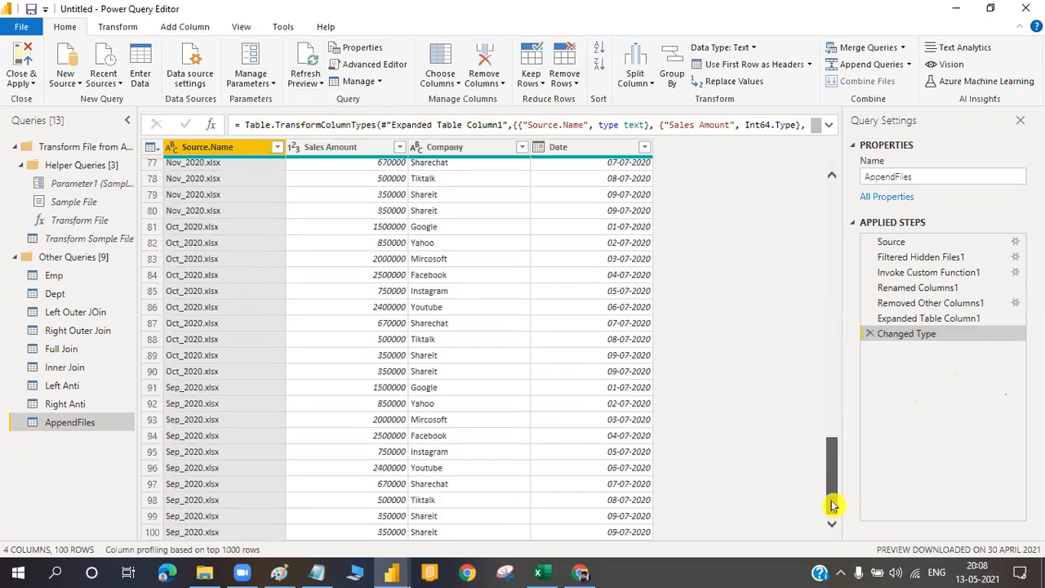
pyautogui.moveTo(833, 490); pyautogui.dragTo(828, 431)
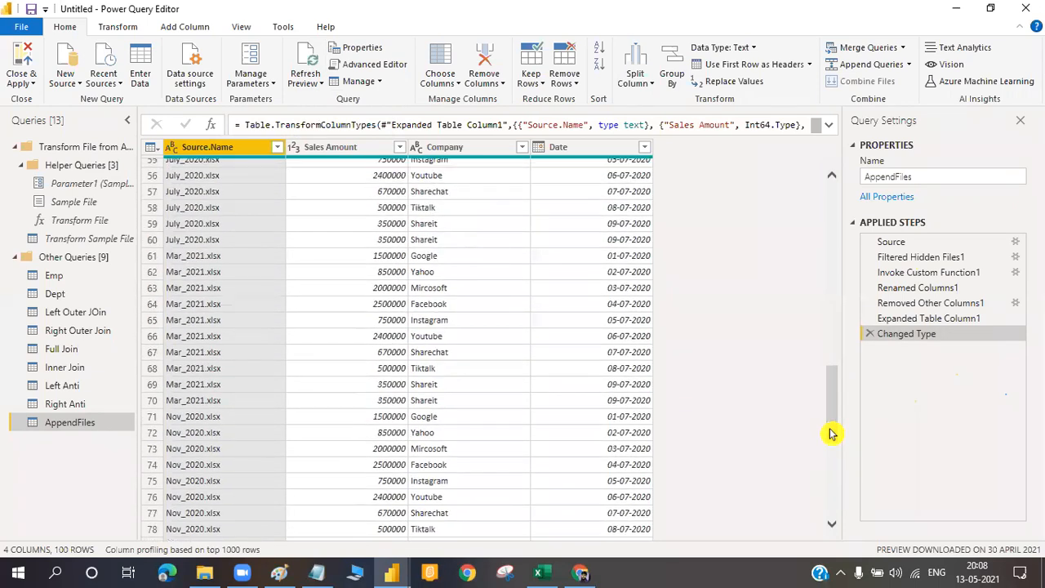
# Refresh all query previews to load the current contents of the AppendFiles folder.
pyautogui.click(320, 89)
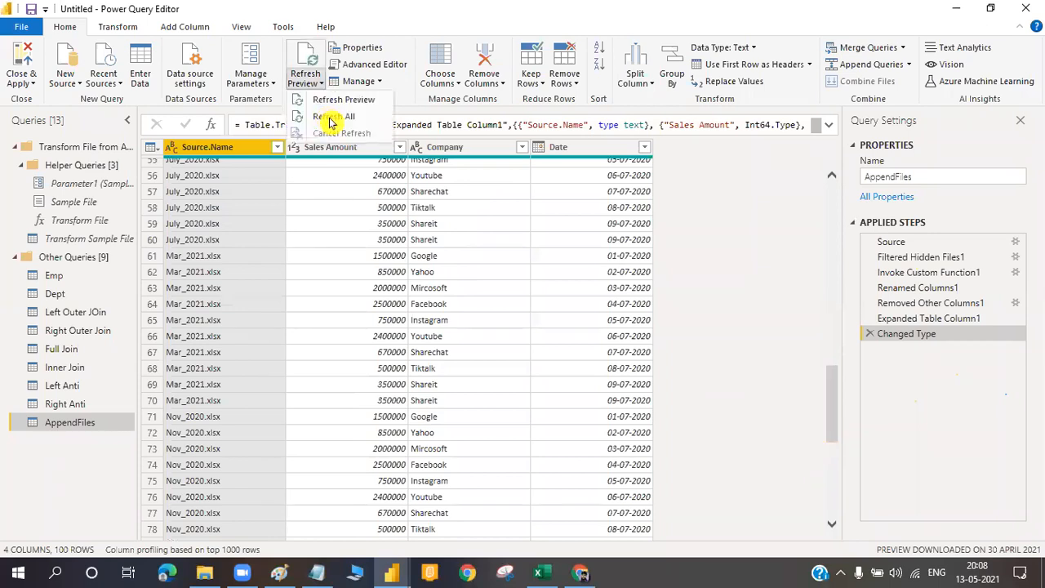
pyautogui.click(331, 116)
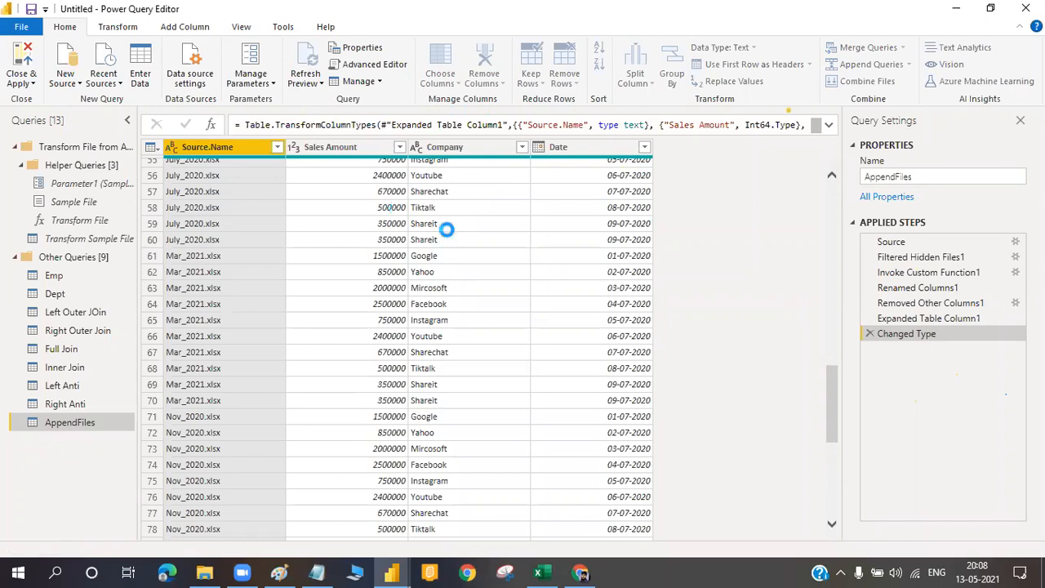
pyautogui.click(549, 575)
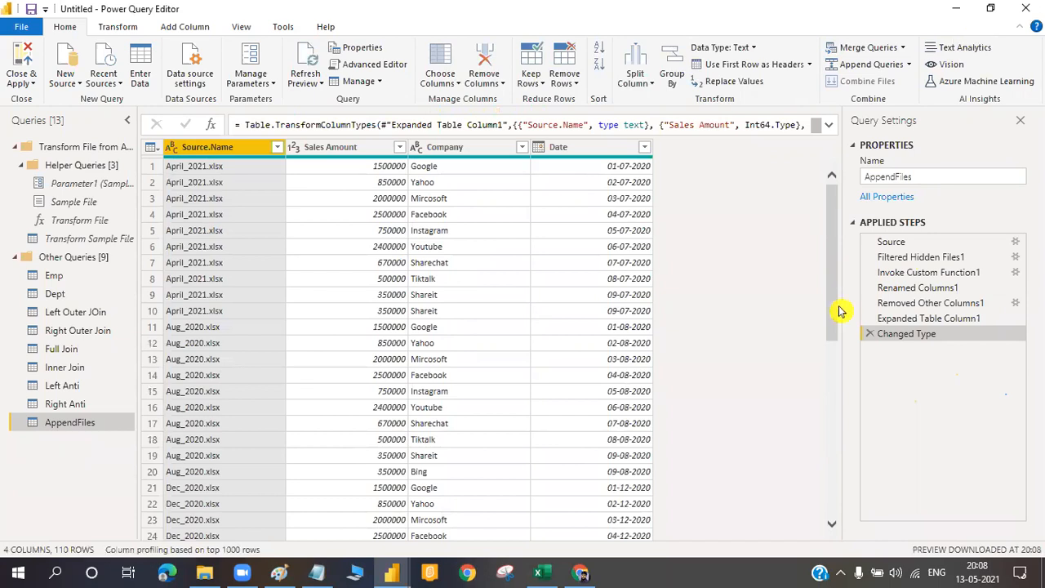
# Examine the refreshed AppendFiles table for the rows coming from May_2021.xlsx and mark them in the Source.Name column.
pyautogui.scroll(-6, 838, 351)
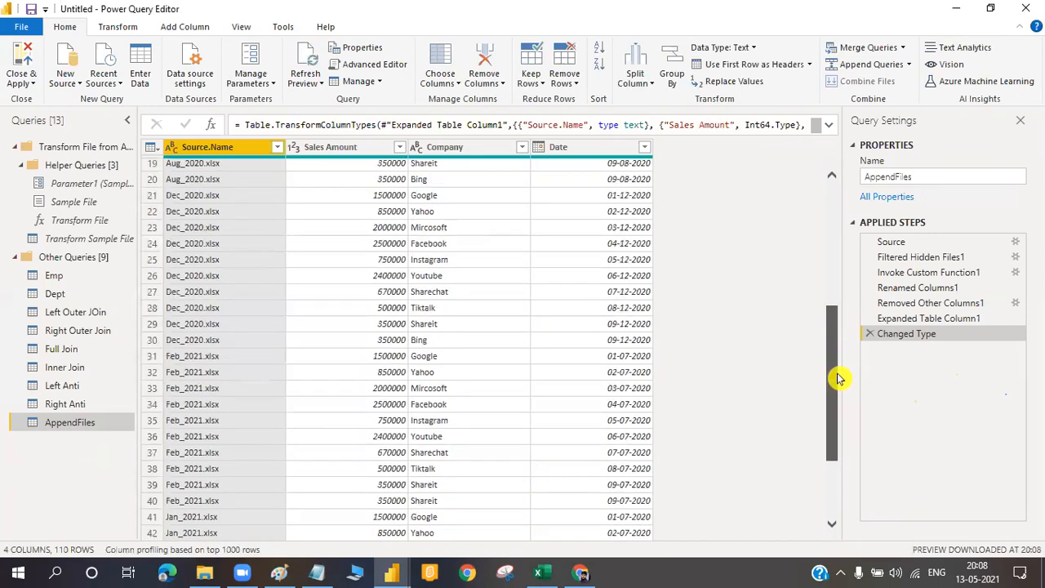
pyautogui.scroll(-2, 838, 378)
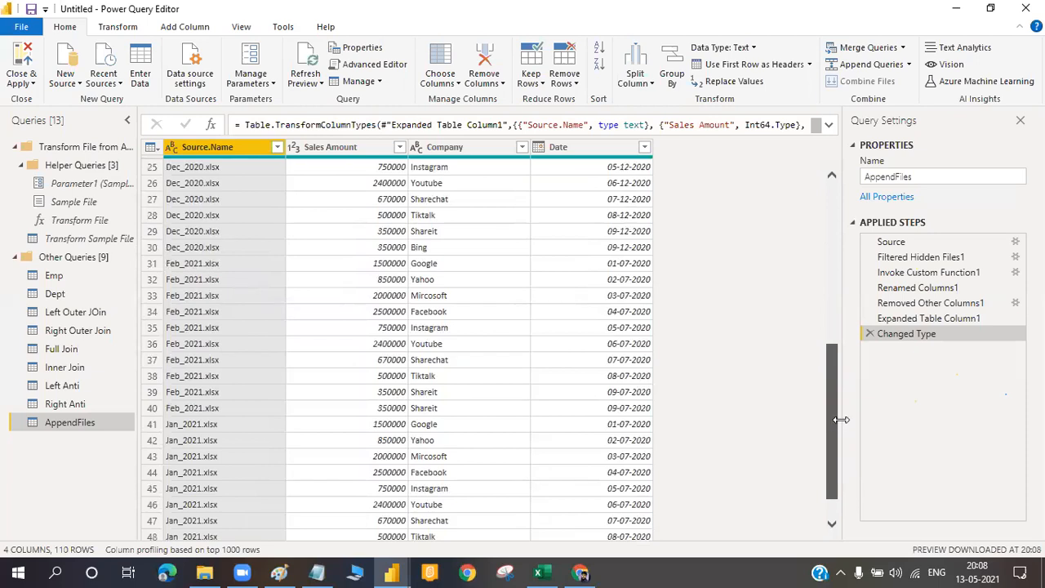
pyautogui.scroll(-1, 842, 416)
pyautogui.scroll(-12, 823, 413)
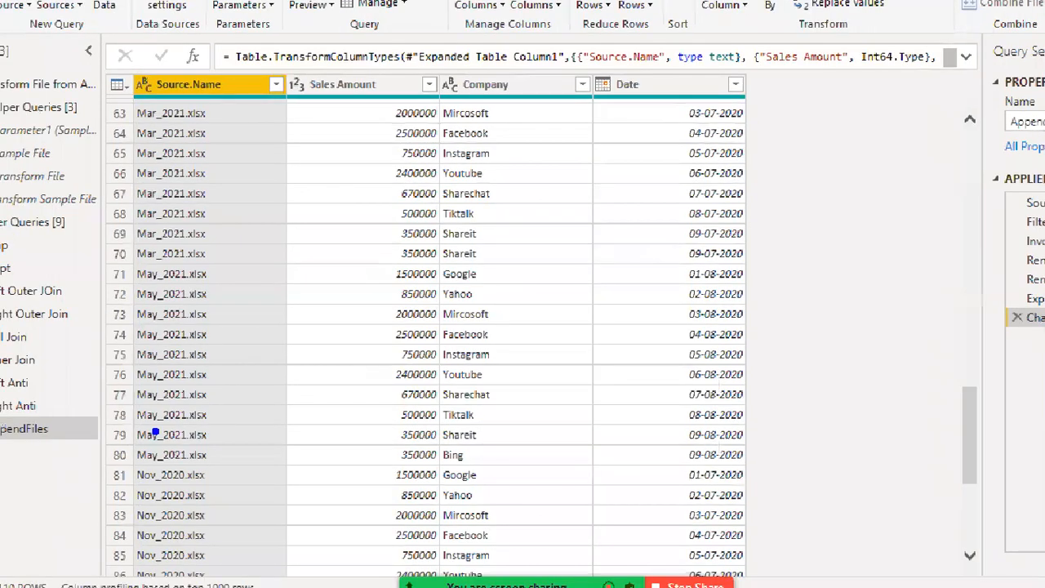
pyautogui.moveTo(127, 386); pyautogui.dragTo(205, 455)
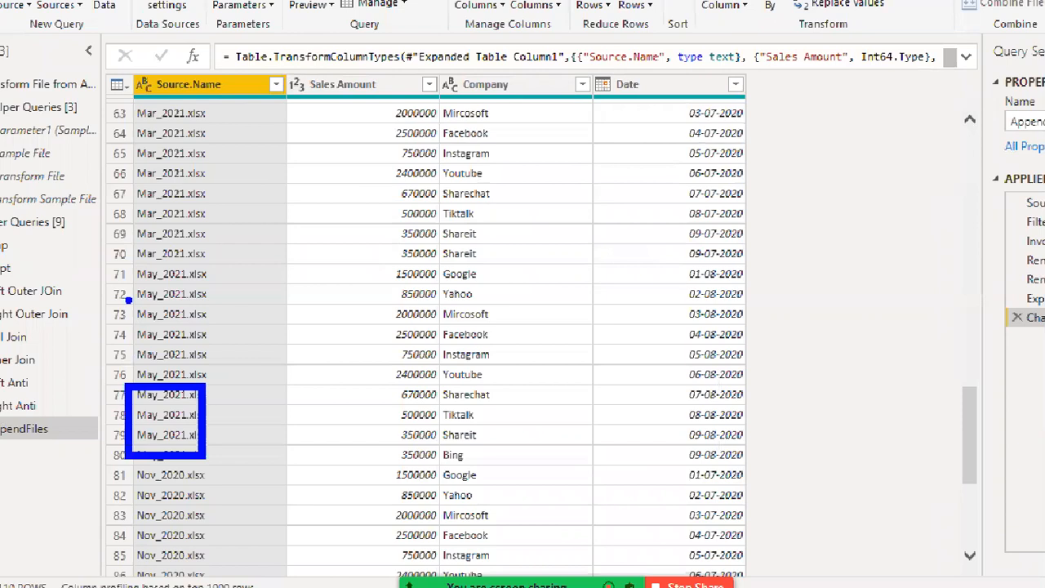
pyautogui.moveTo(131, 268); pyautogui.dragTo(226, 418)
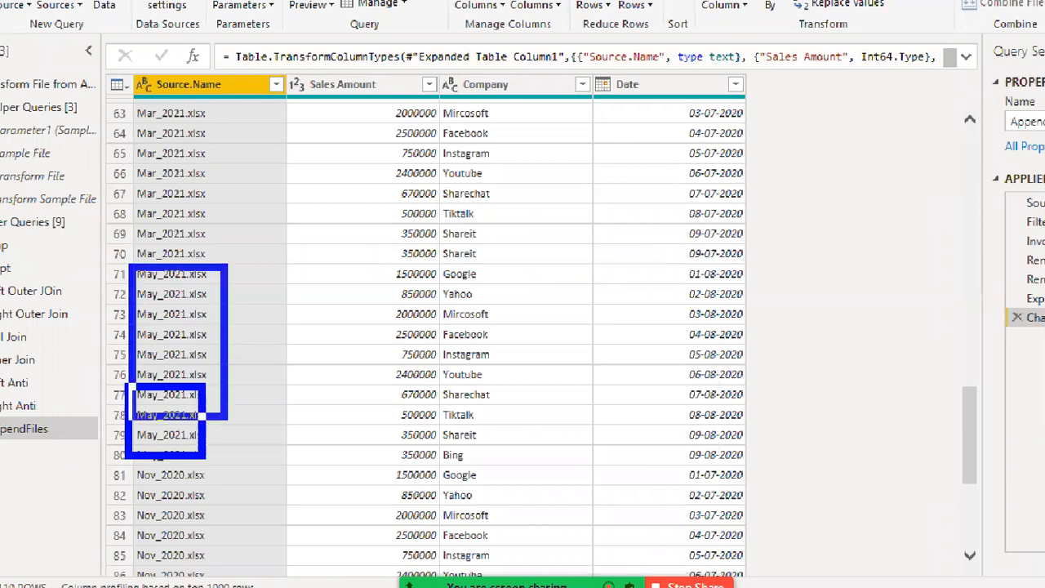
pyautogui.moveTo(204, 457); pyautogui.dragTo(212, 462)
pyautogui.press('e')
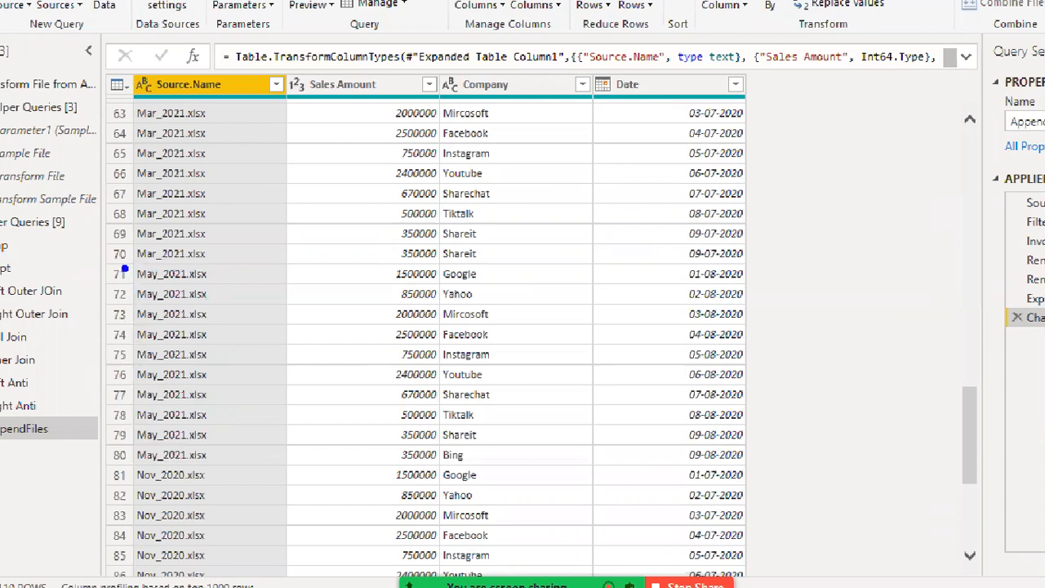
pyautogui.moveTo(124, 267); pyautogui.dragTo(229, 445)
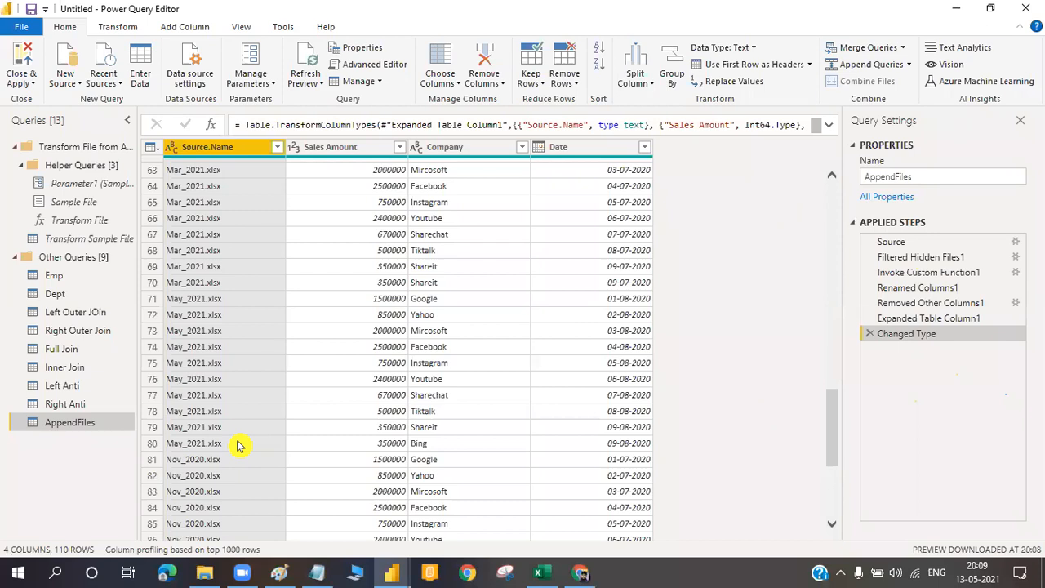
# Count the rows of the refreshed AppendFiles query and remove the counting step again.
pyautogui.click(118, 27)
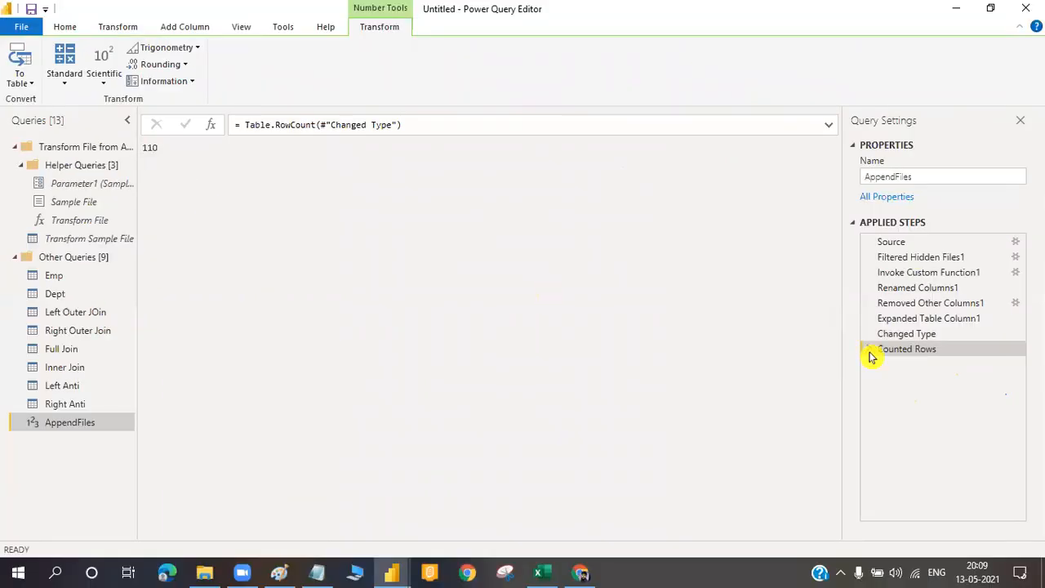
pyautogui.click(874, 350)
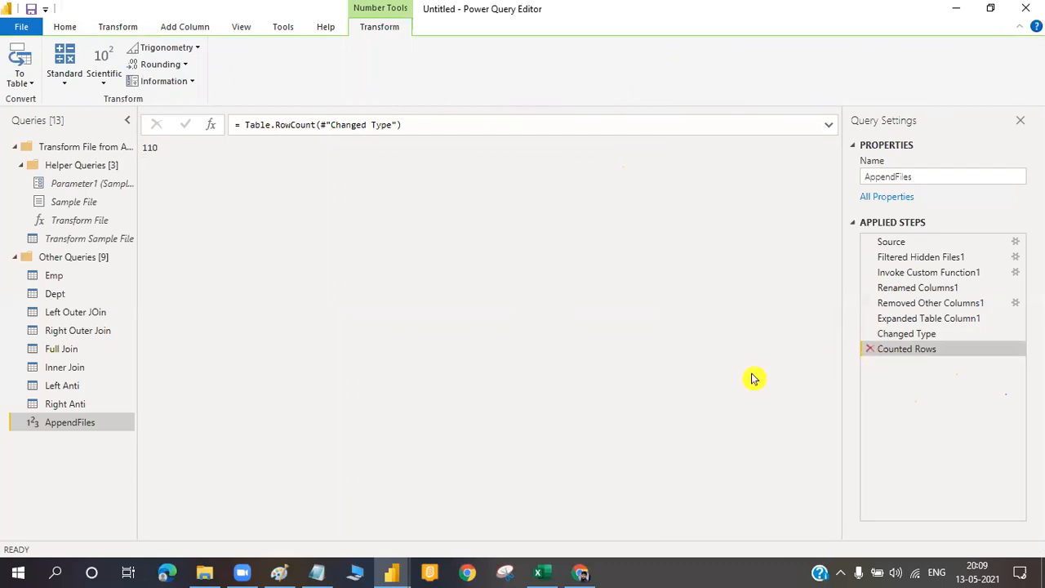
pyautogui.press('Delete')
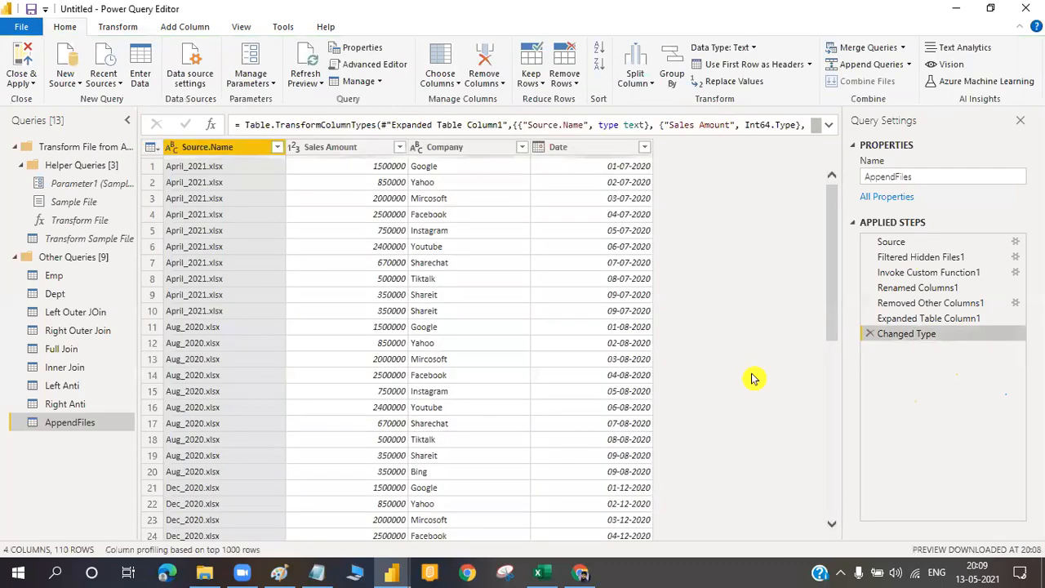